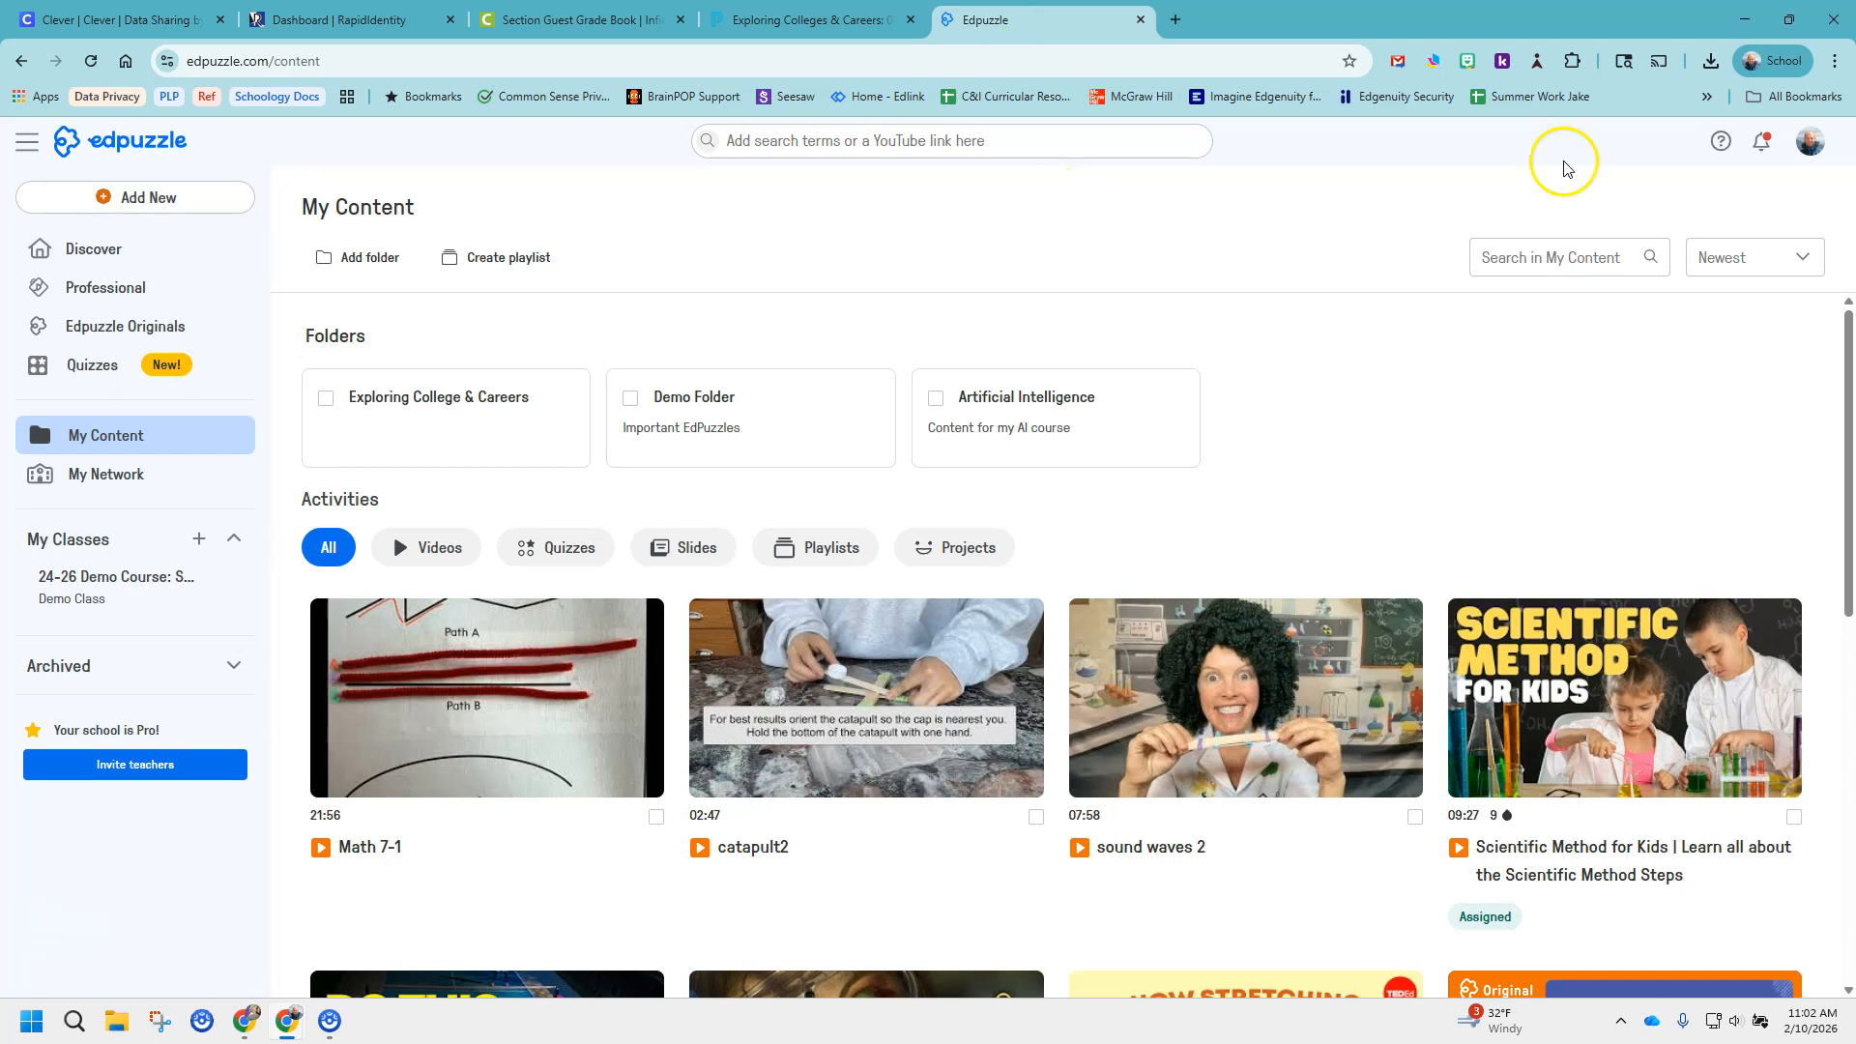
Open the account profile and review its plan and school details.
{"action": "left_click", "coordinate": [1809, 142]}
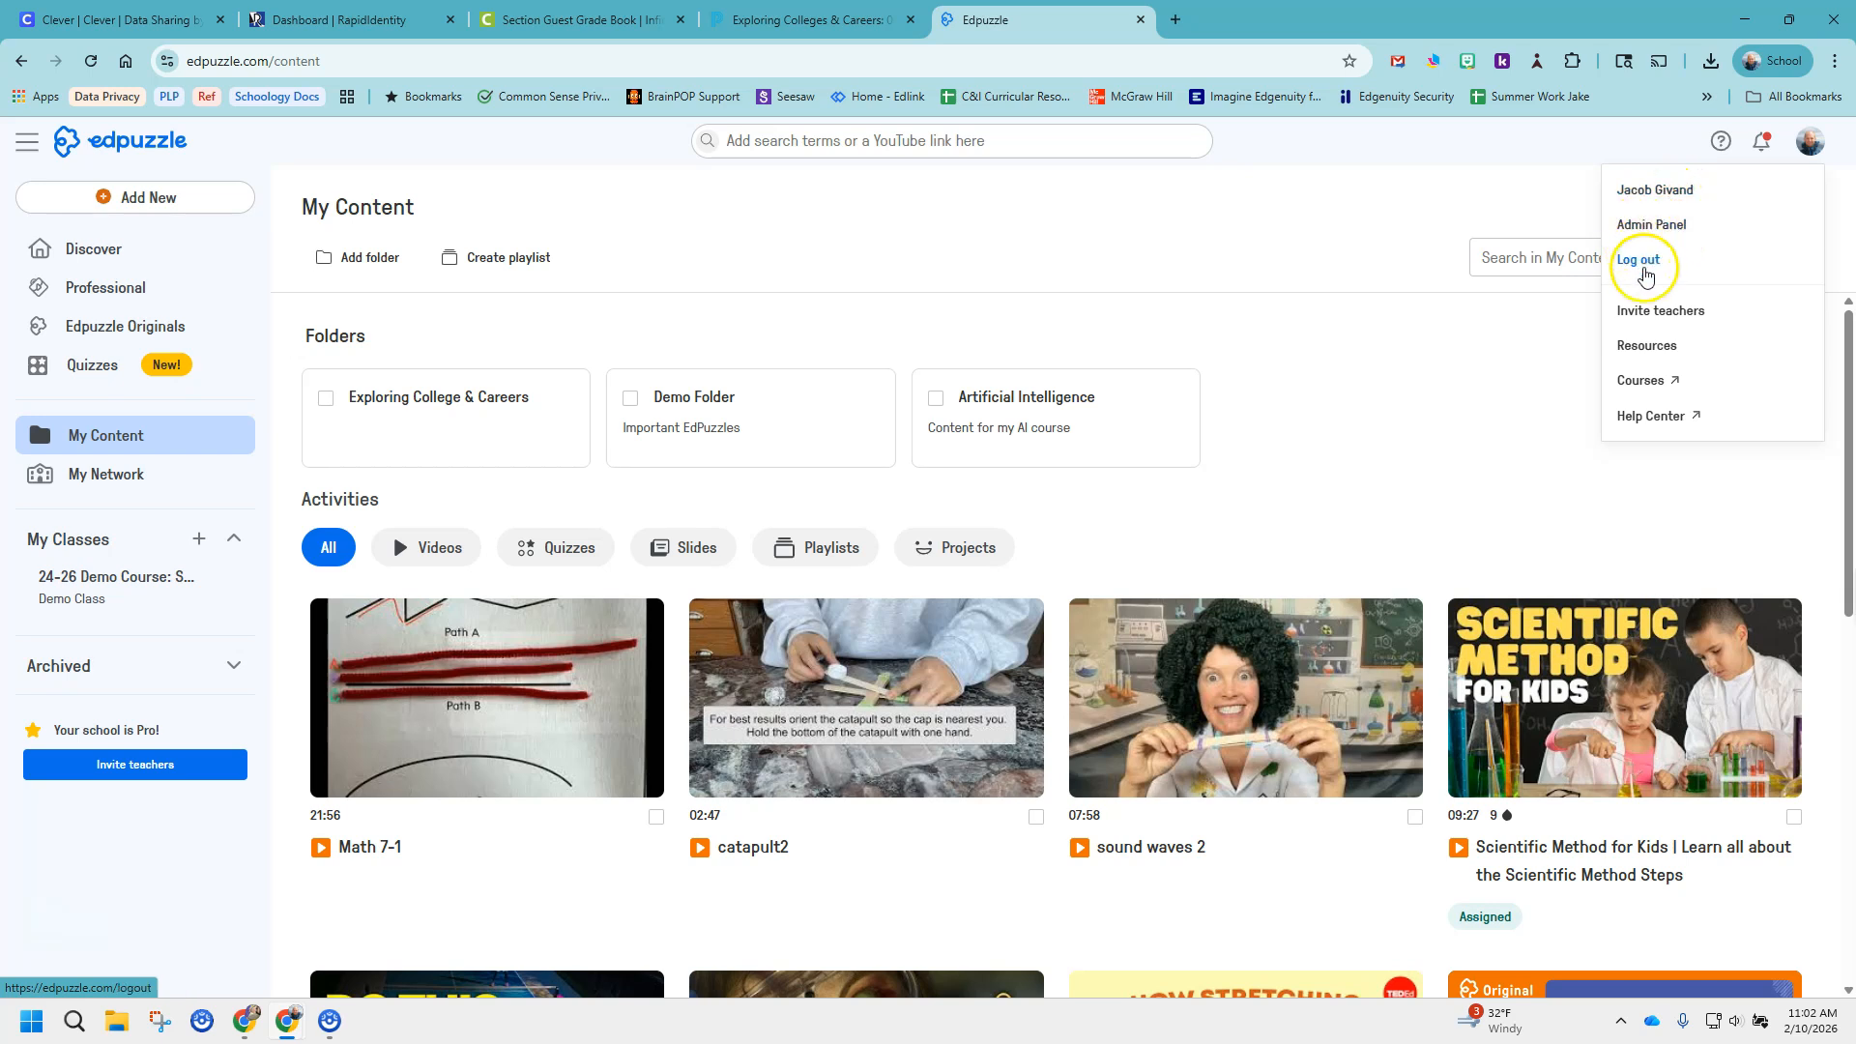
{"action": "left_click", "coordinate": [1643, 193]}
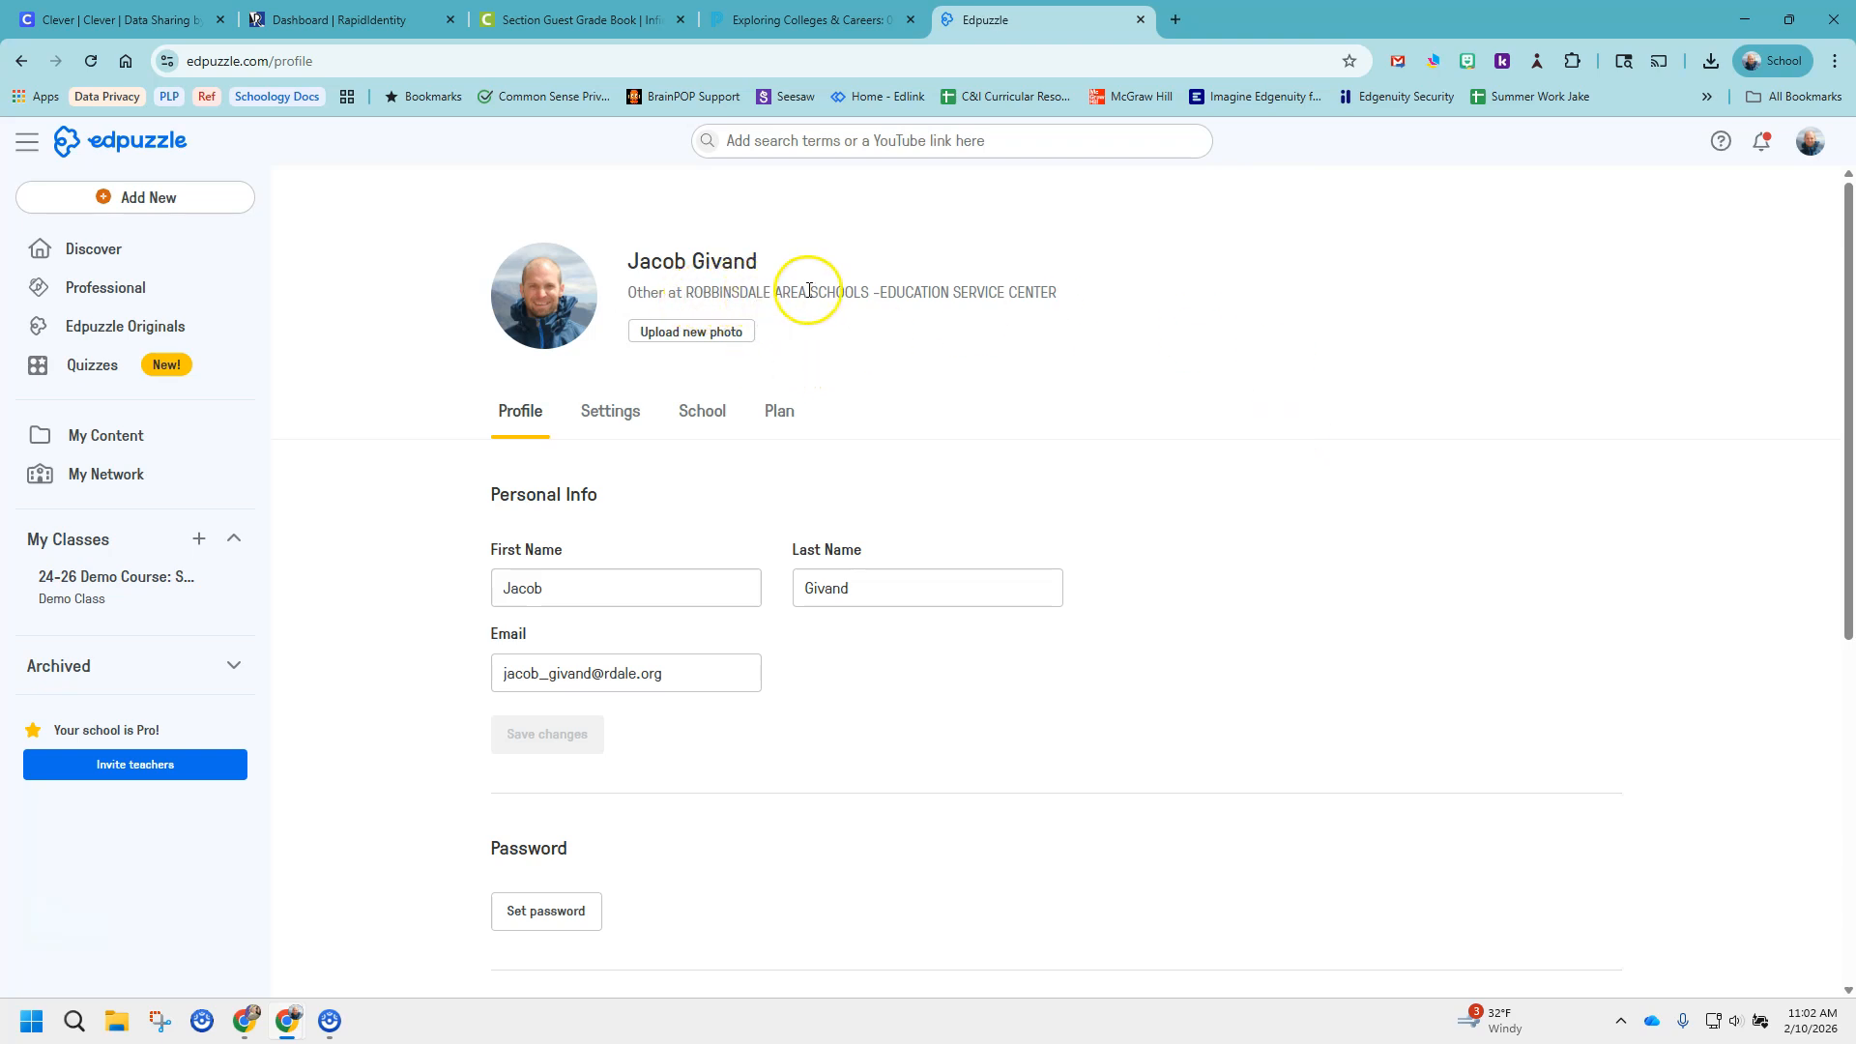
{"action": "left_click", "coordinate": [791, 413]}
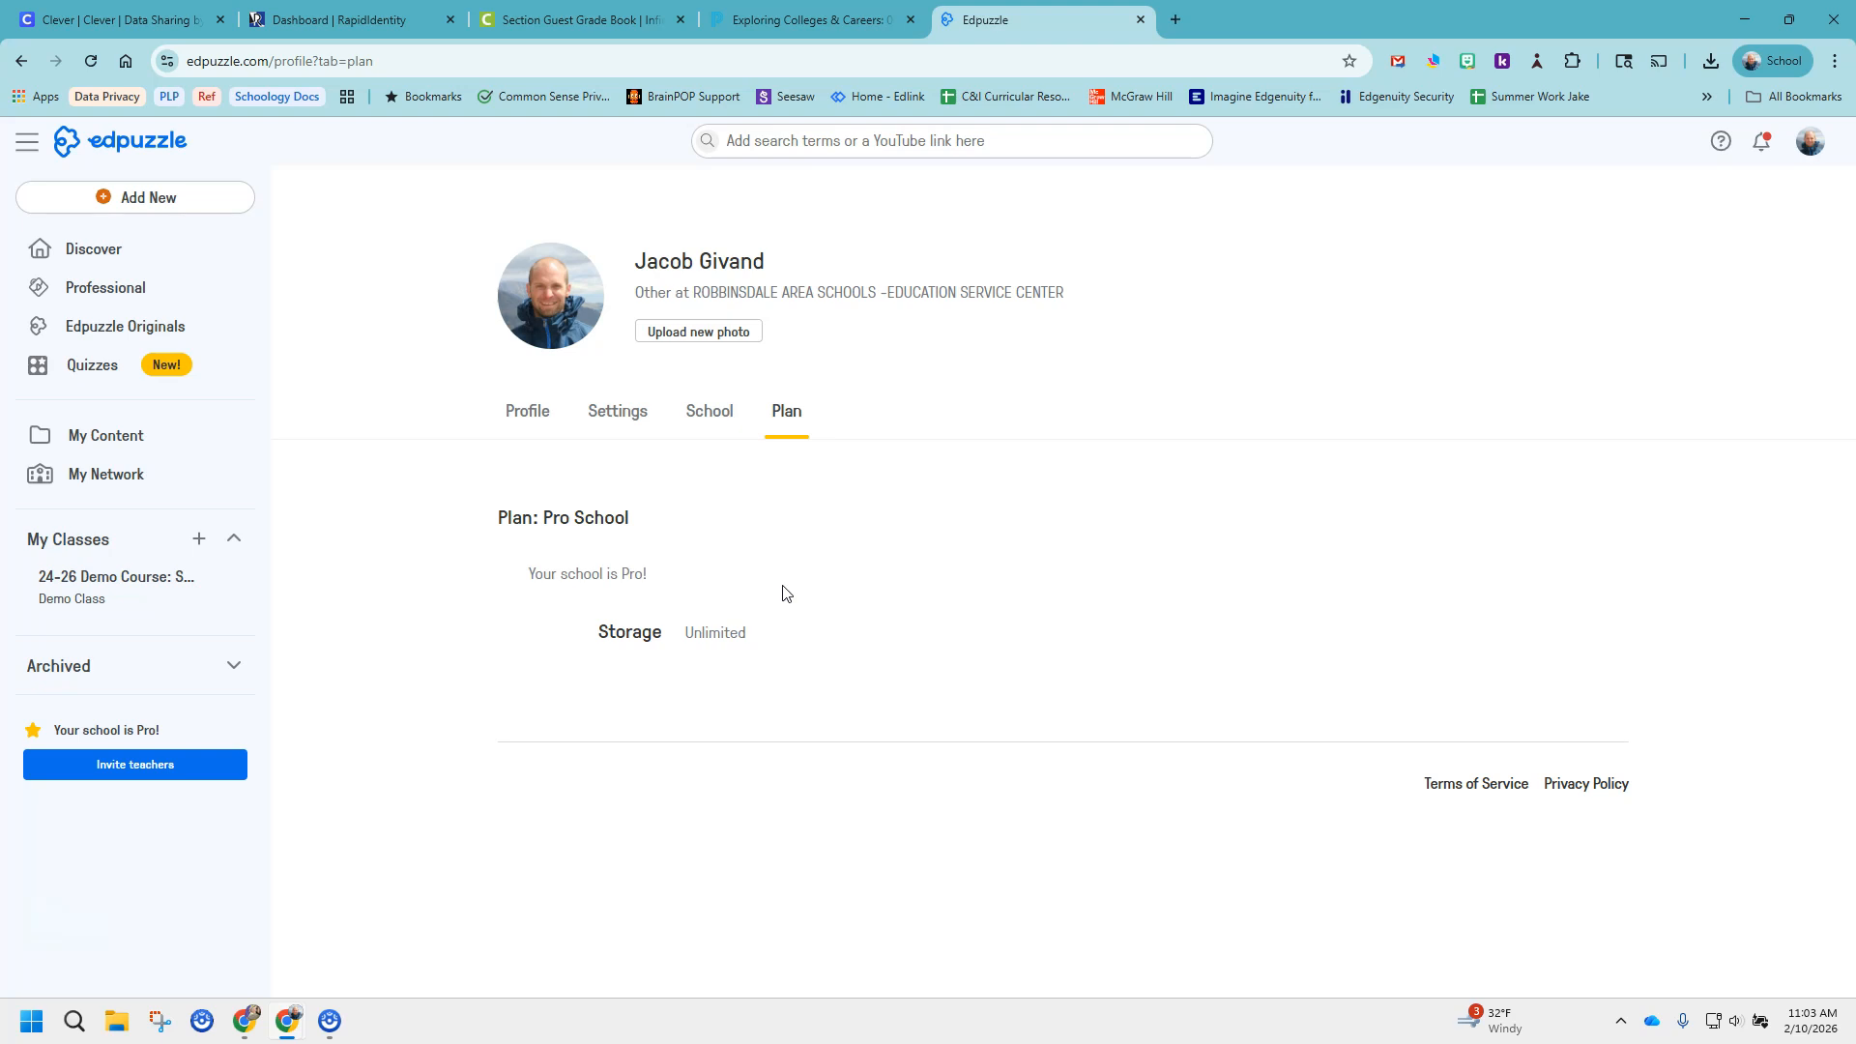
{"action": "left_click", "coordinate": [711, 410]}
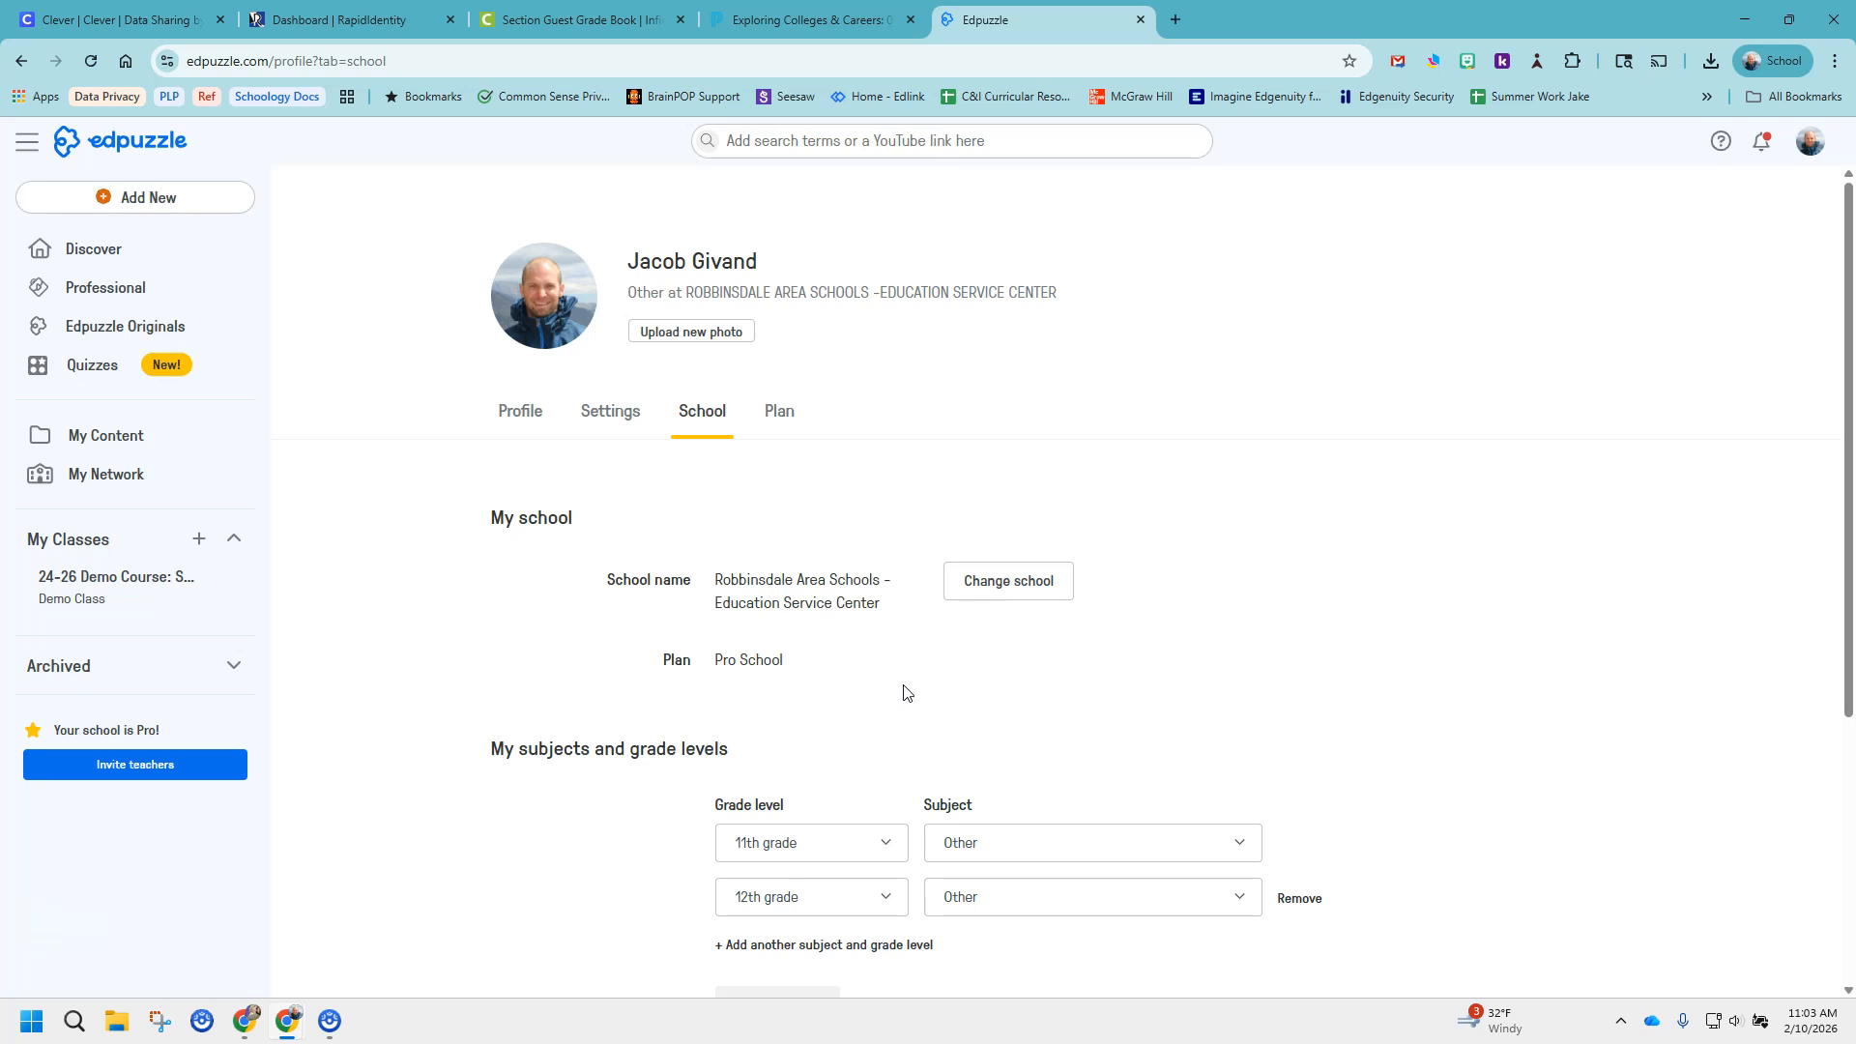
Browse the Discover page, and open the "Exploring College & Careers" folder in My Content.
{"action": "left_click", "coordinate": [91, 259]}
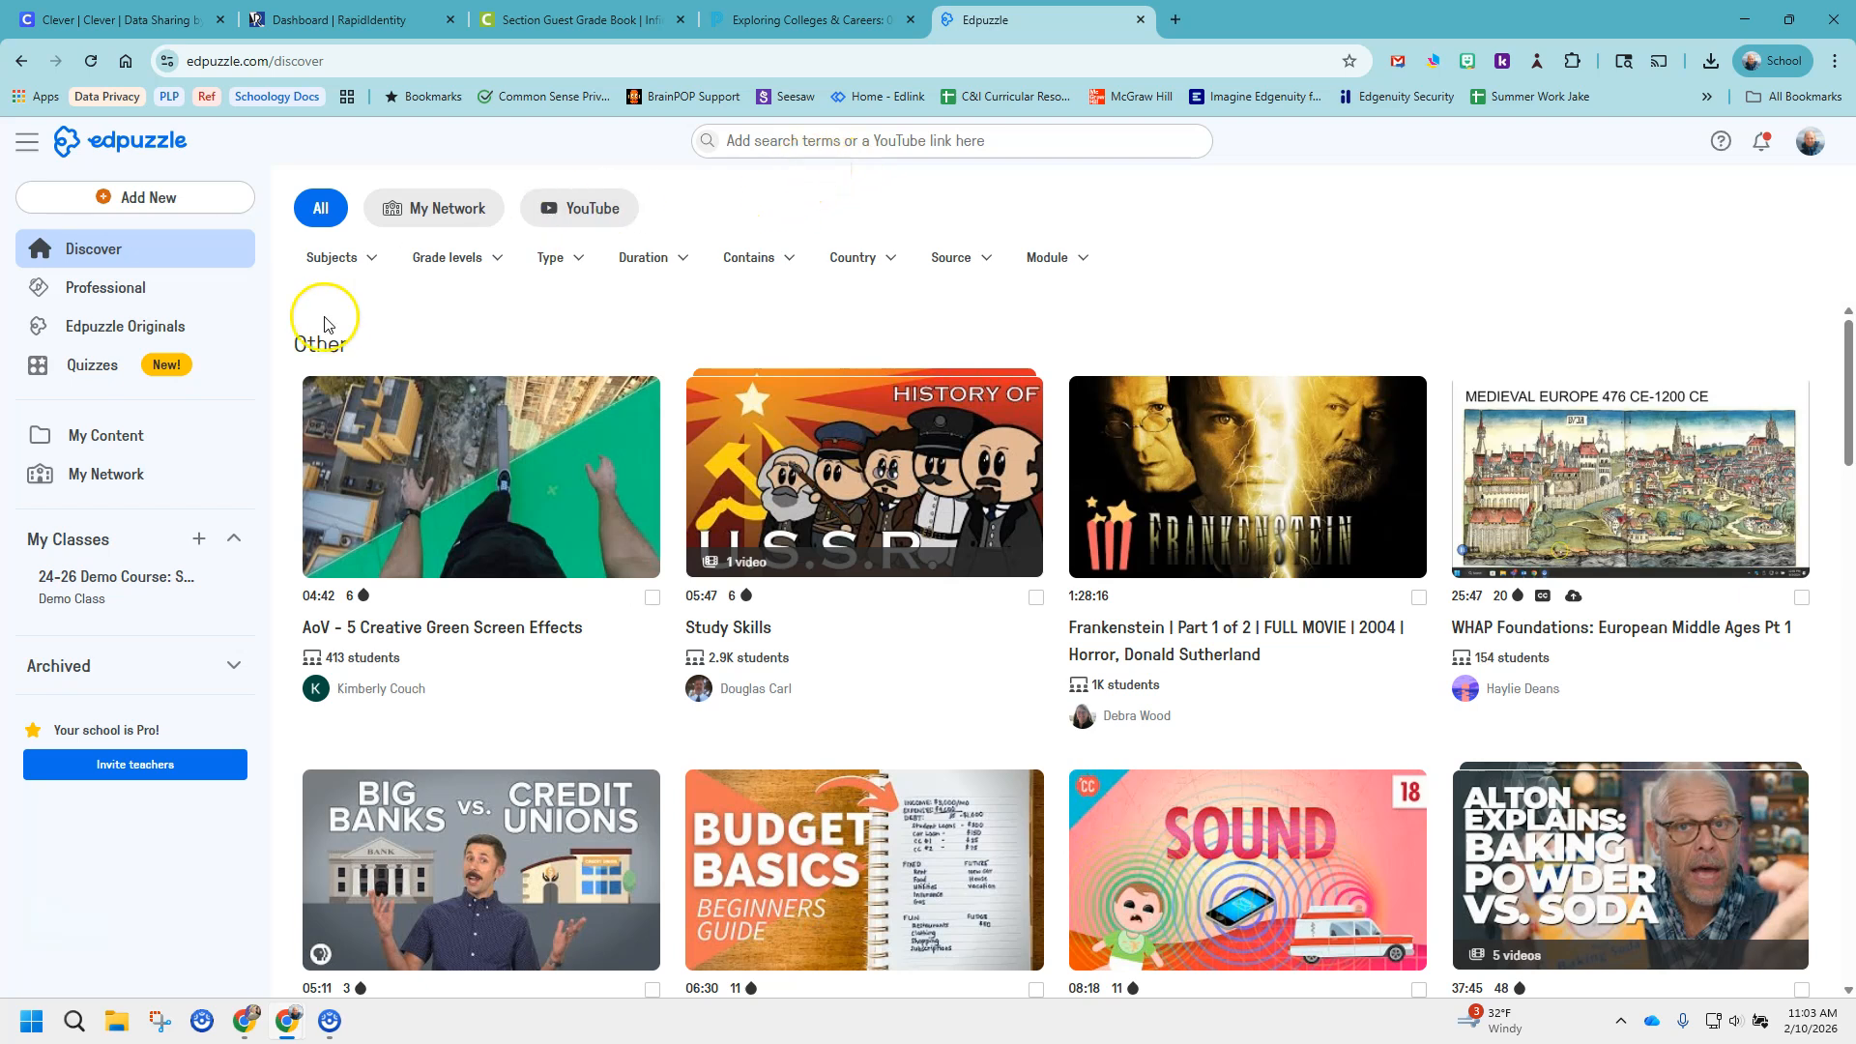
{"action": "left_click", "coordinate": [107, 443]}
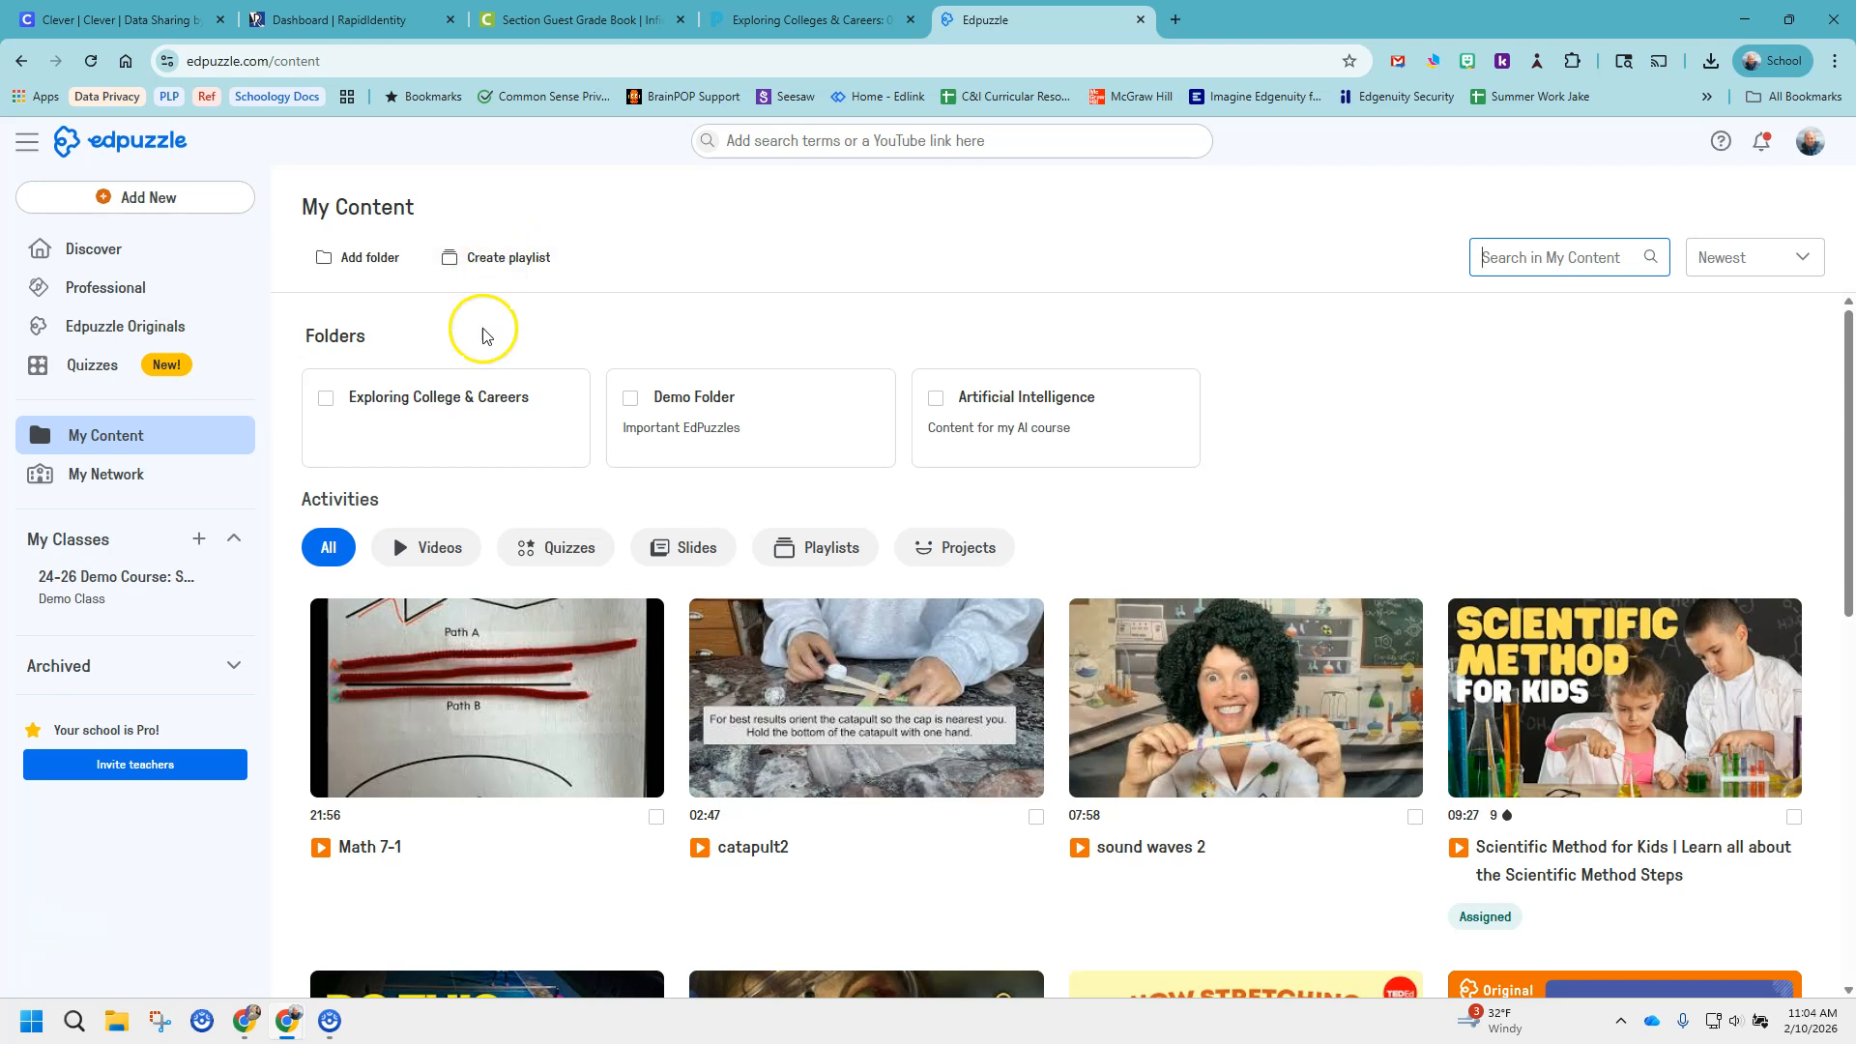
{"action": "left_click", "coordinate": [483, 400]}
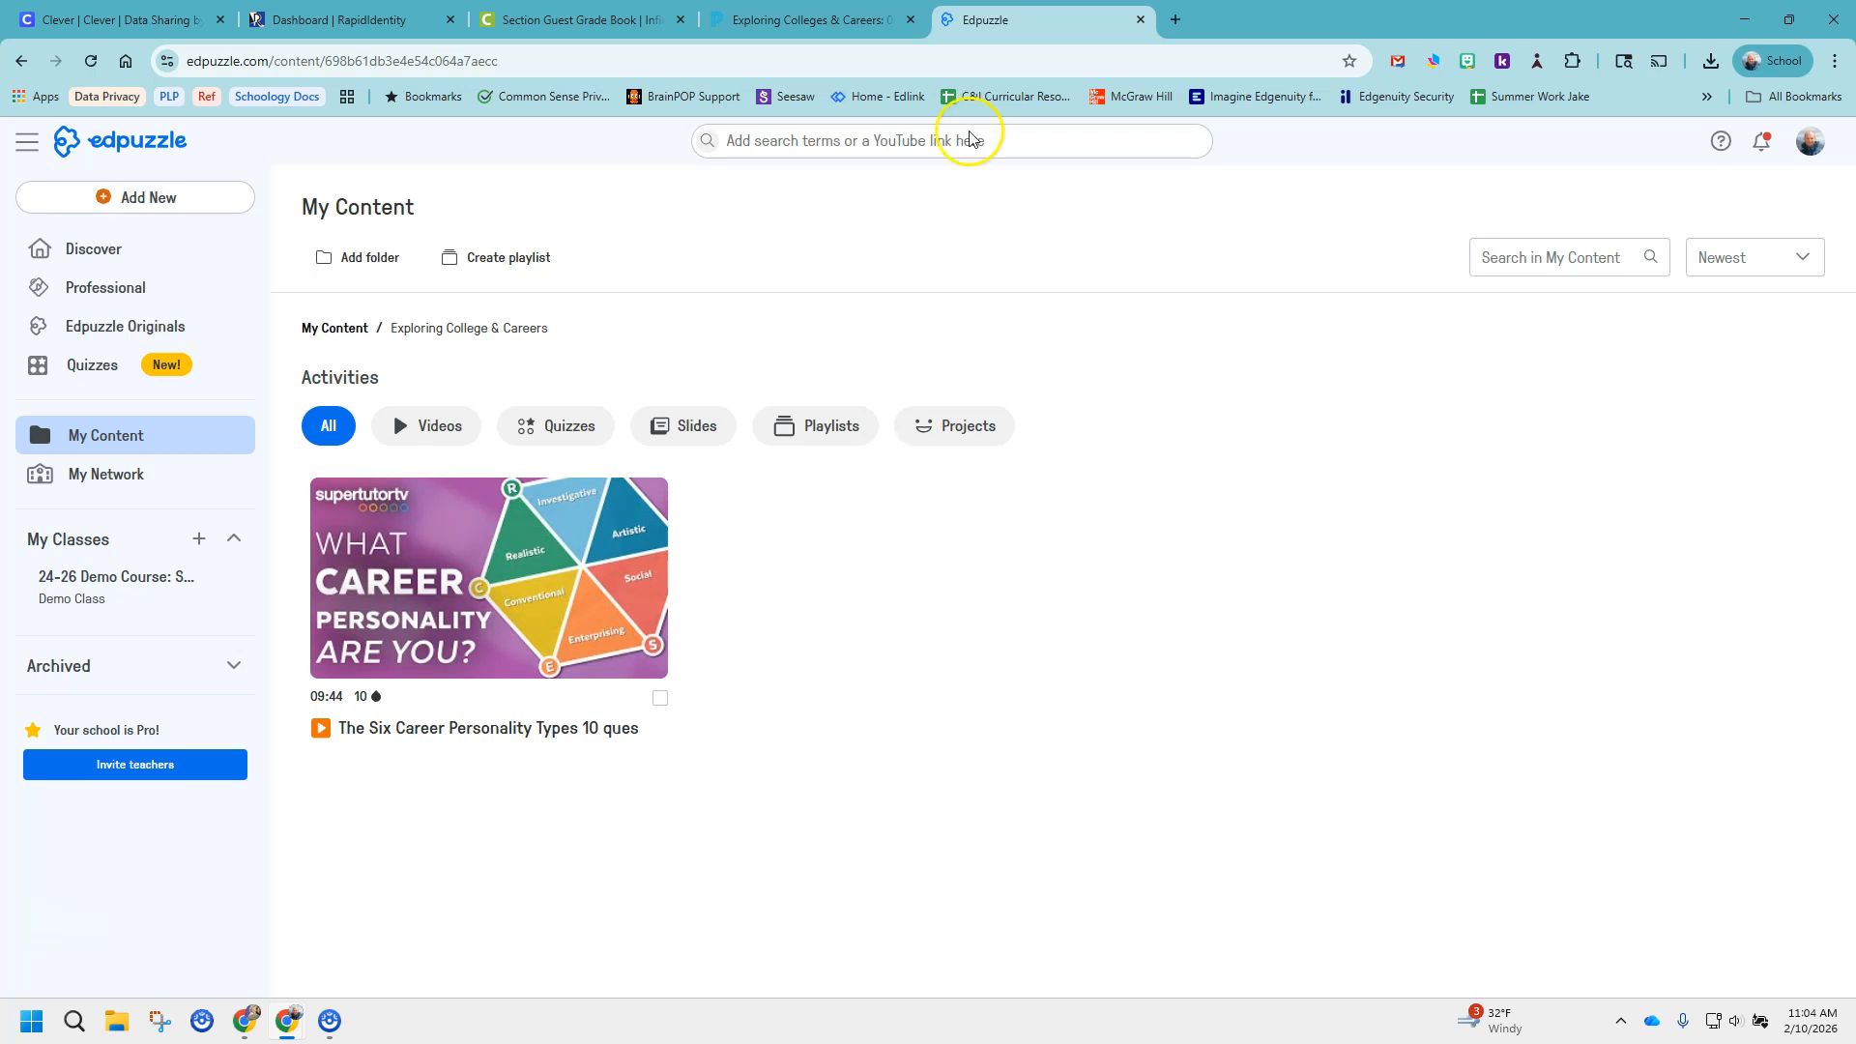
Switch to the Exploring Colleges & Careers course in Schoology and expand the "Unit 3 | O-NET Interest Profiler" folder.
{"action": "left_click", "coordinate": [812, 19]}
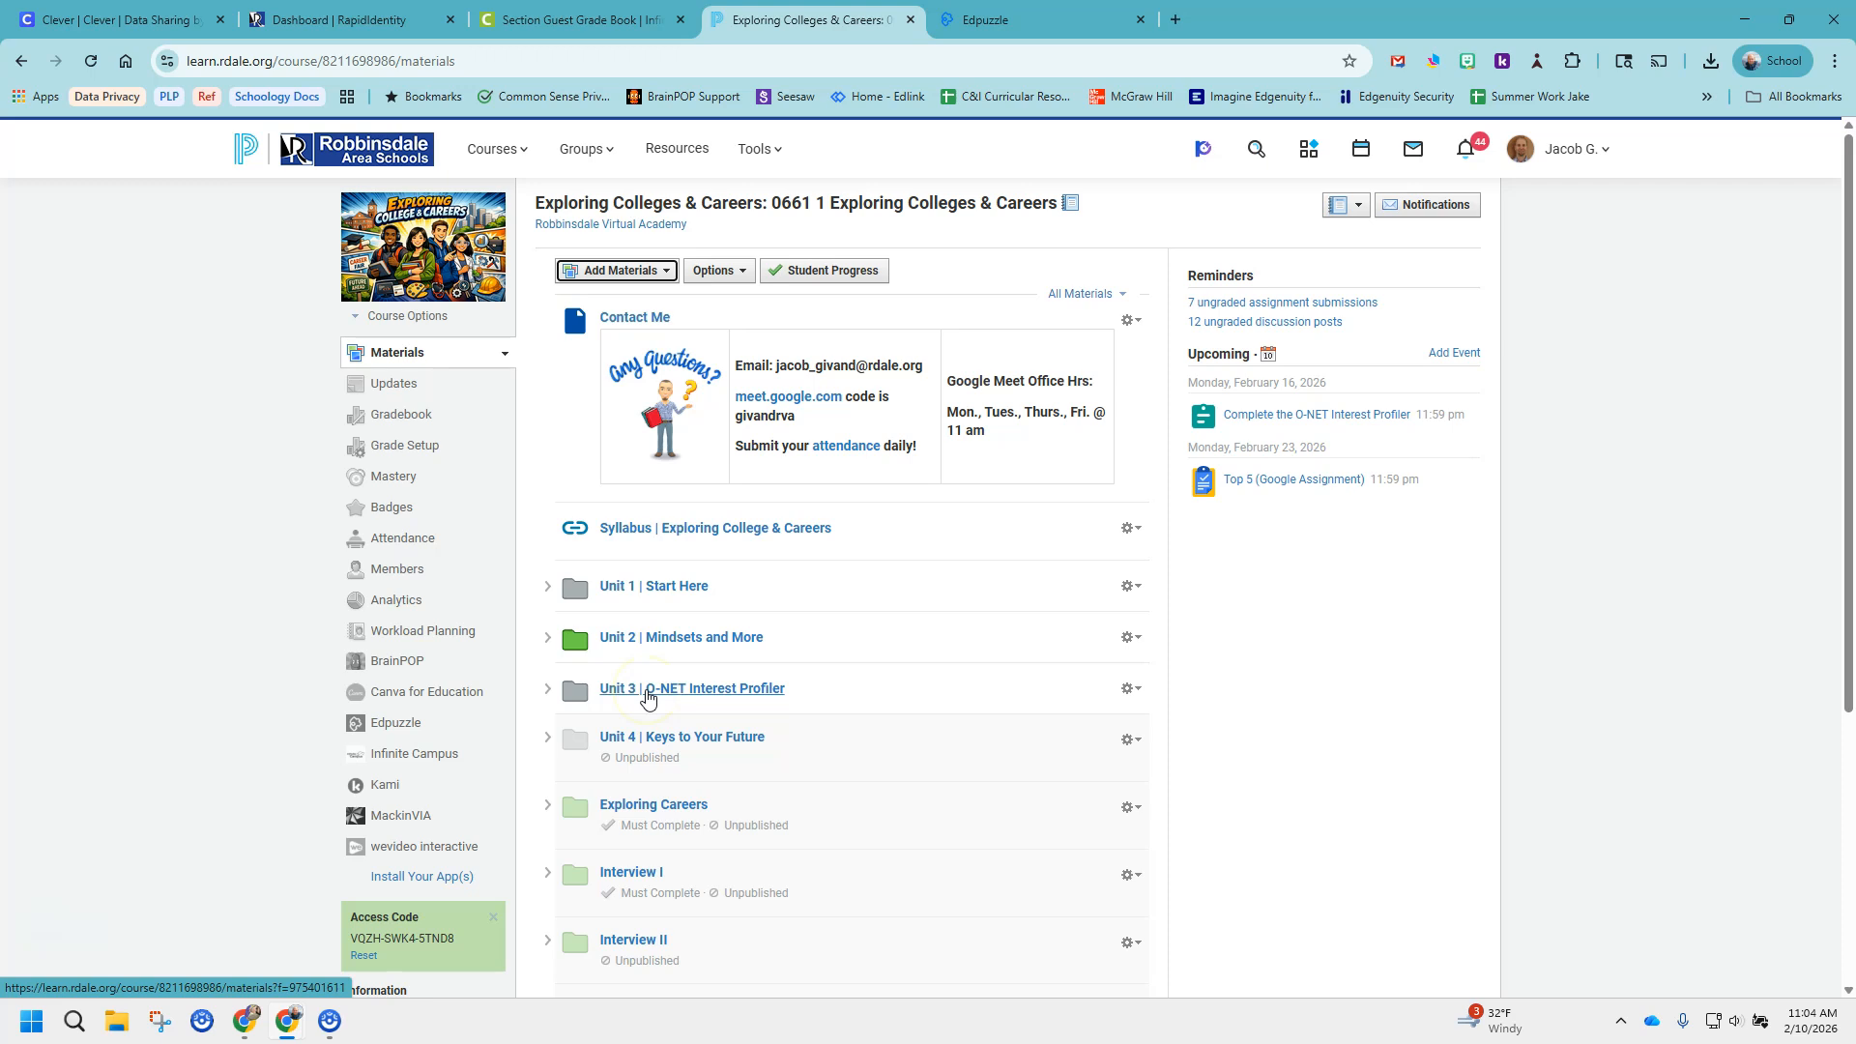
{"action": "left_click", "coordinate": [652, 274]}
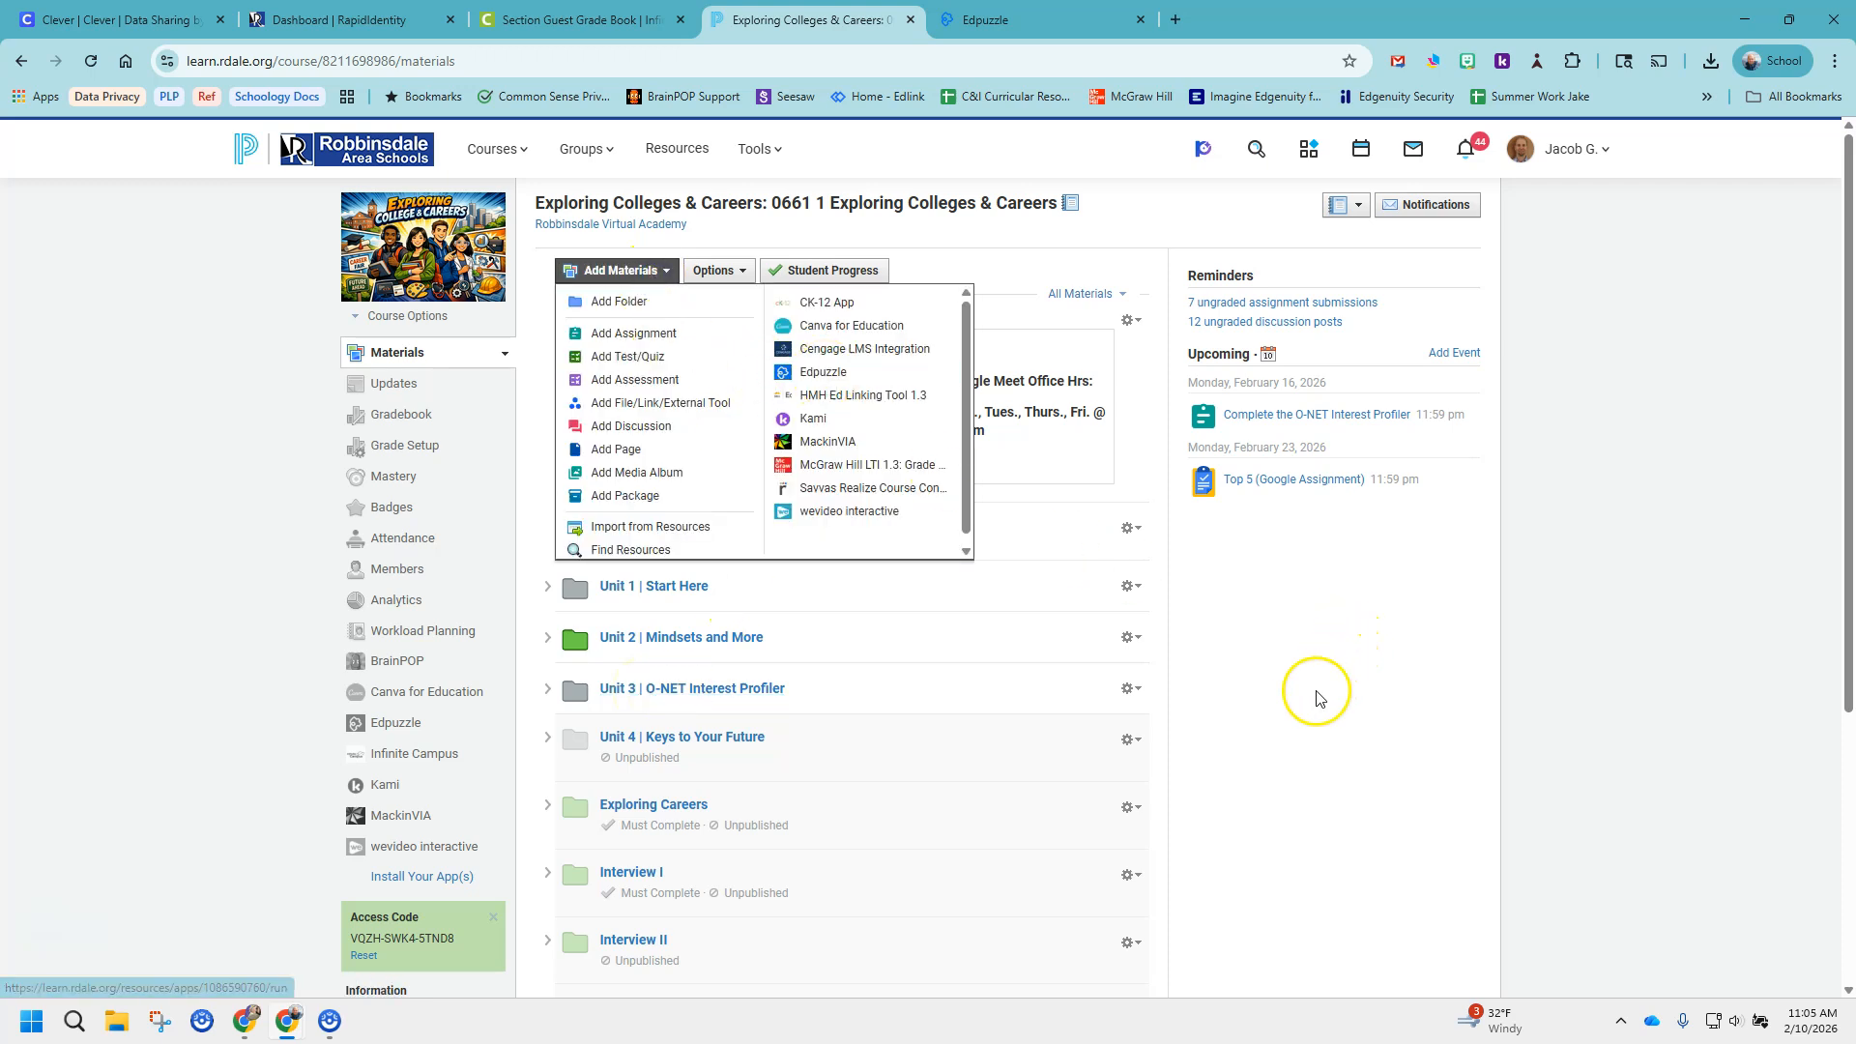
{"action": "scroll", "coordinate": [1087, 768], "scroll_direction": "down", "scroll_amount": 4}
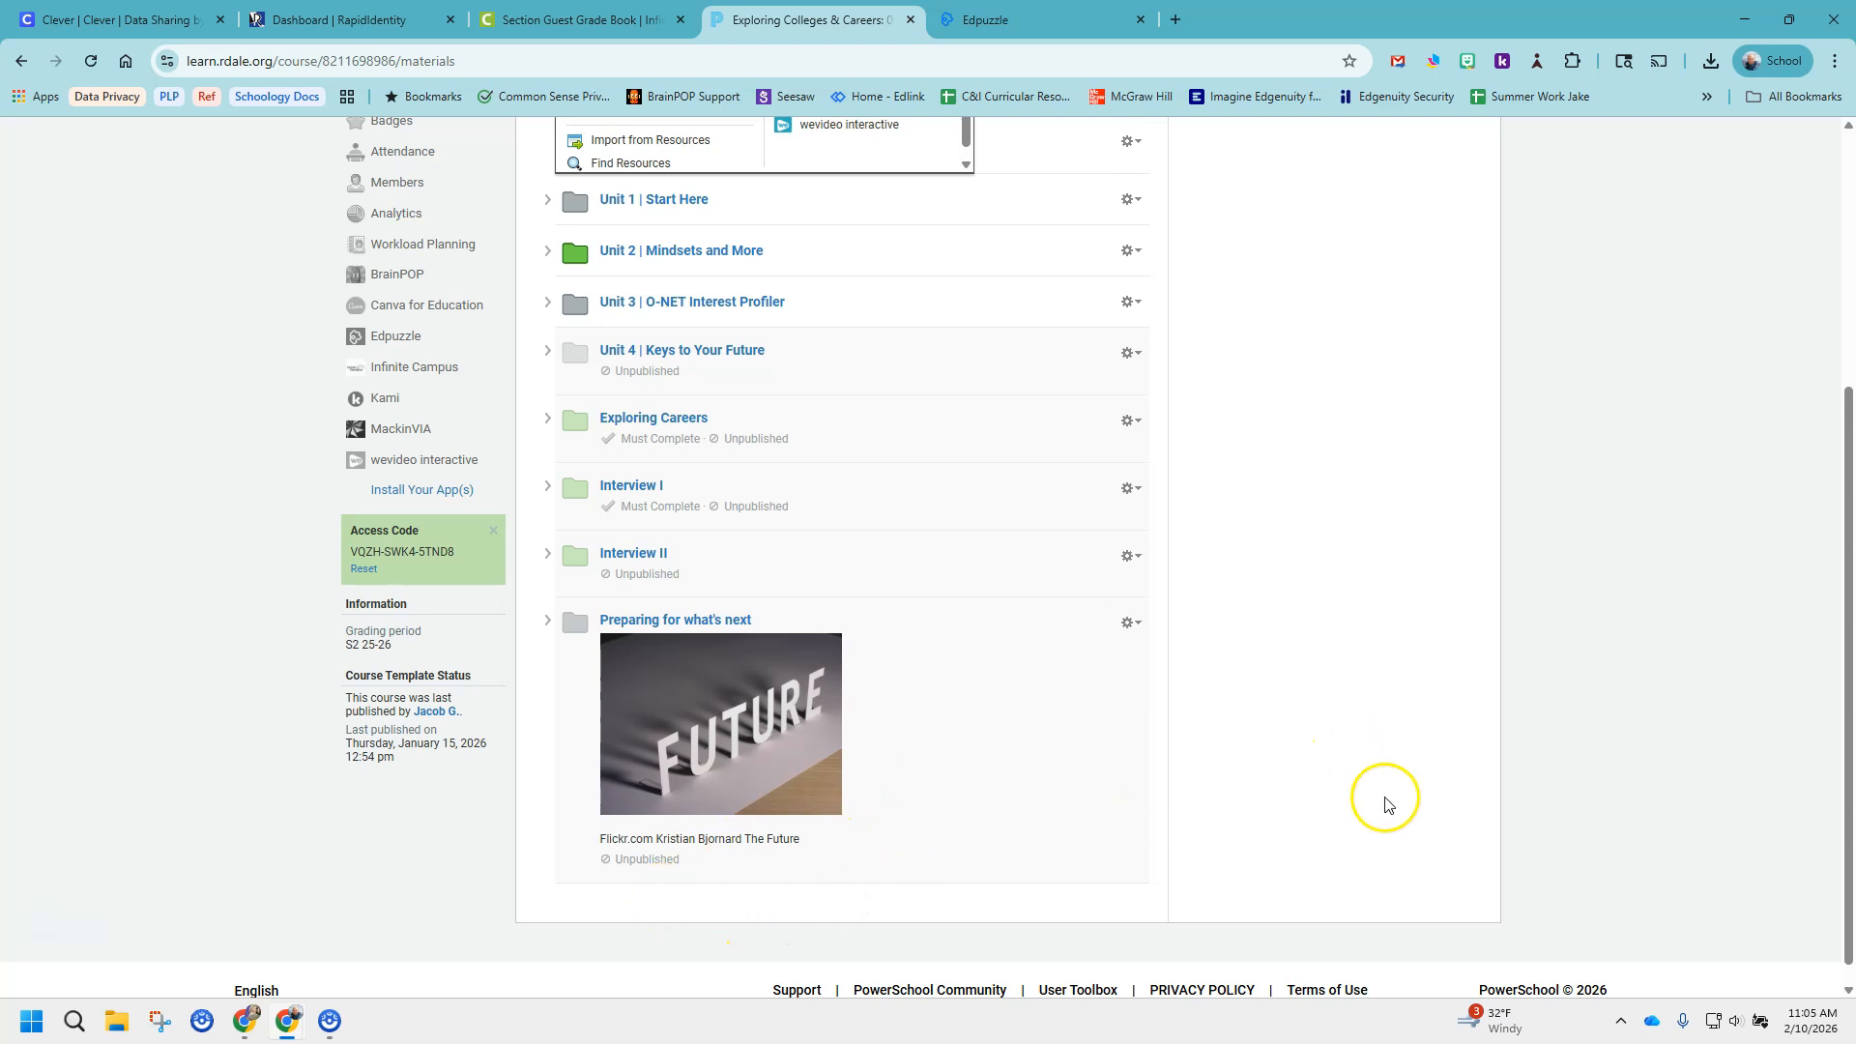
{"action": "scroll", "coordinate": [1383, 799], "scroll_direction": "up", "scroll_amount": 4}
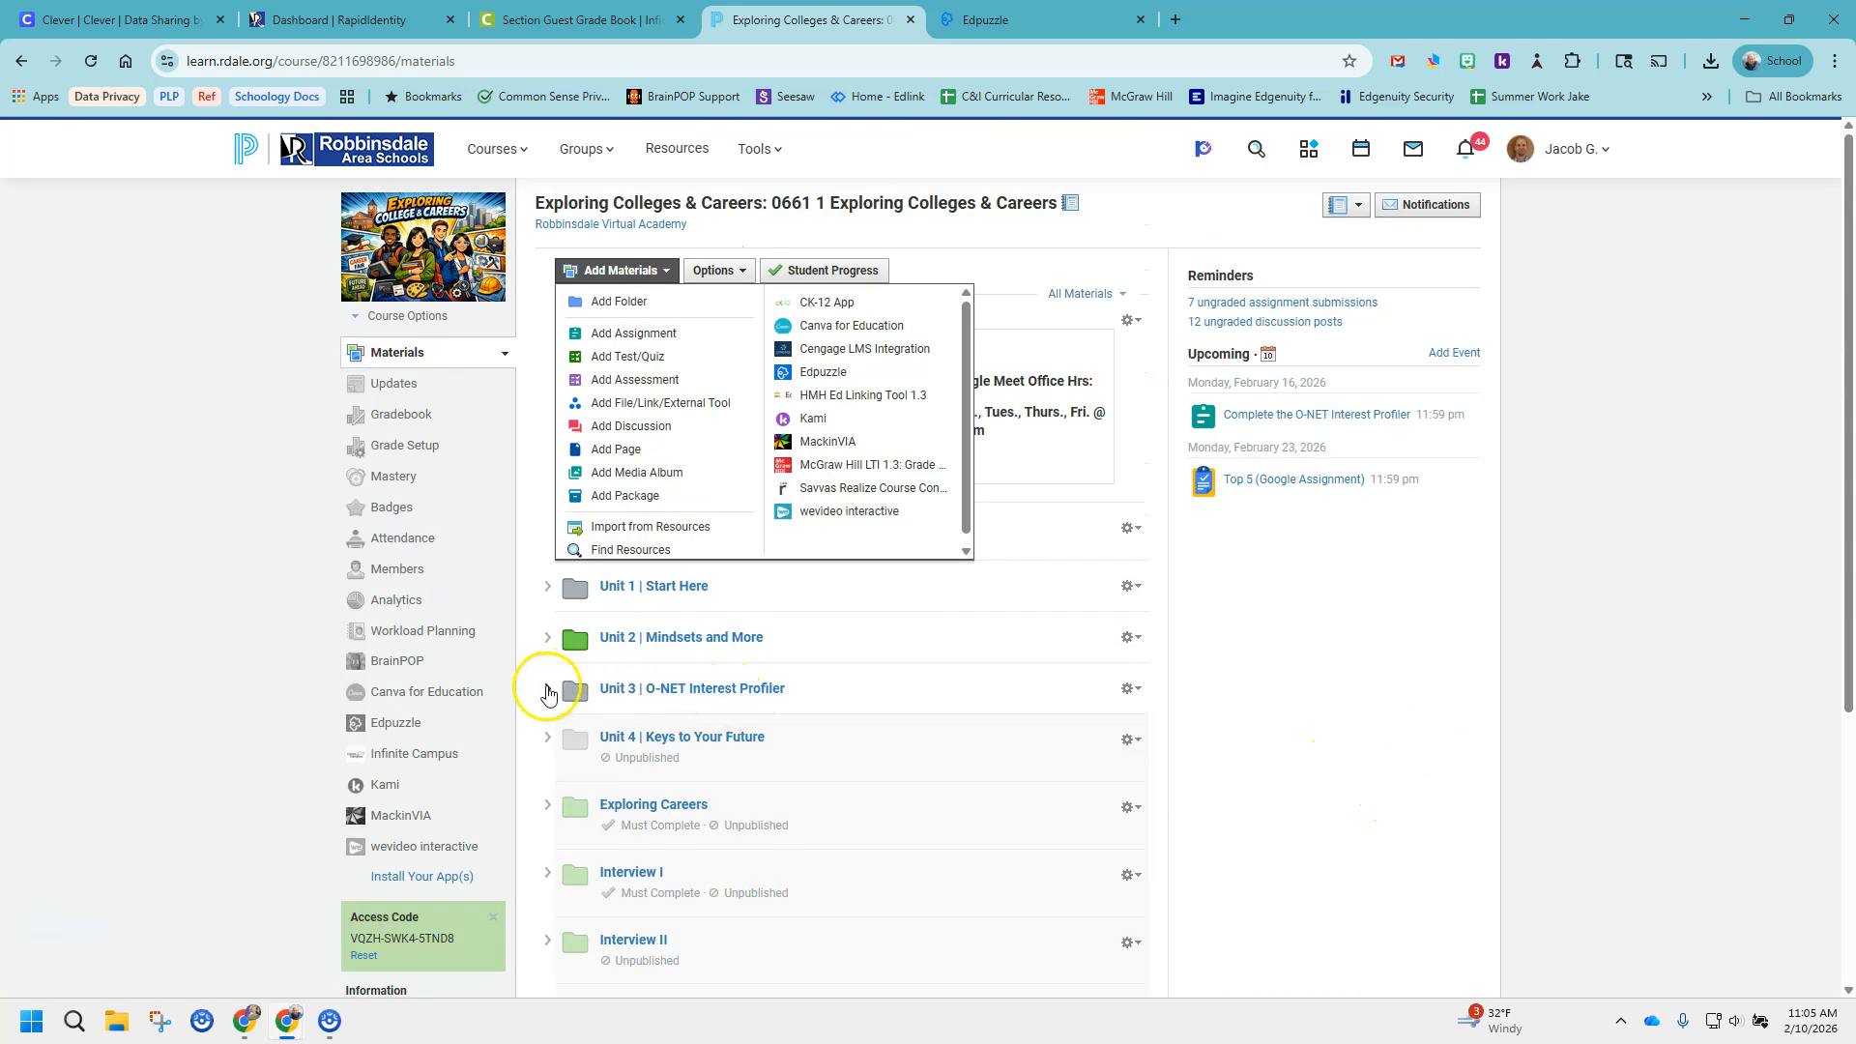
{"action": "left_click", "coordinate": [547, 693]}
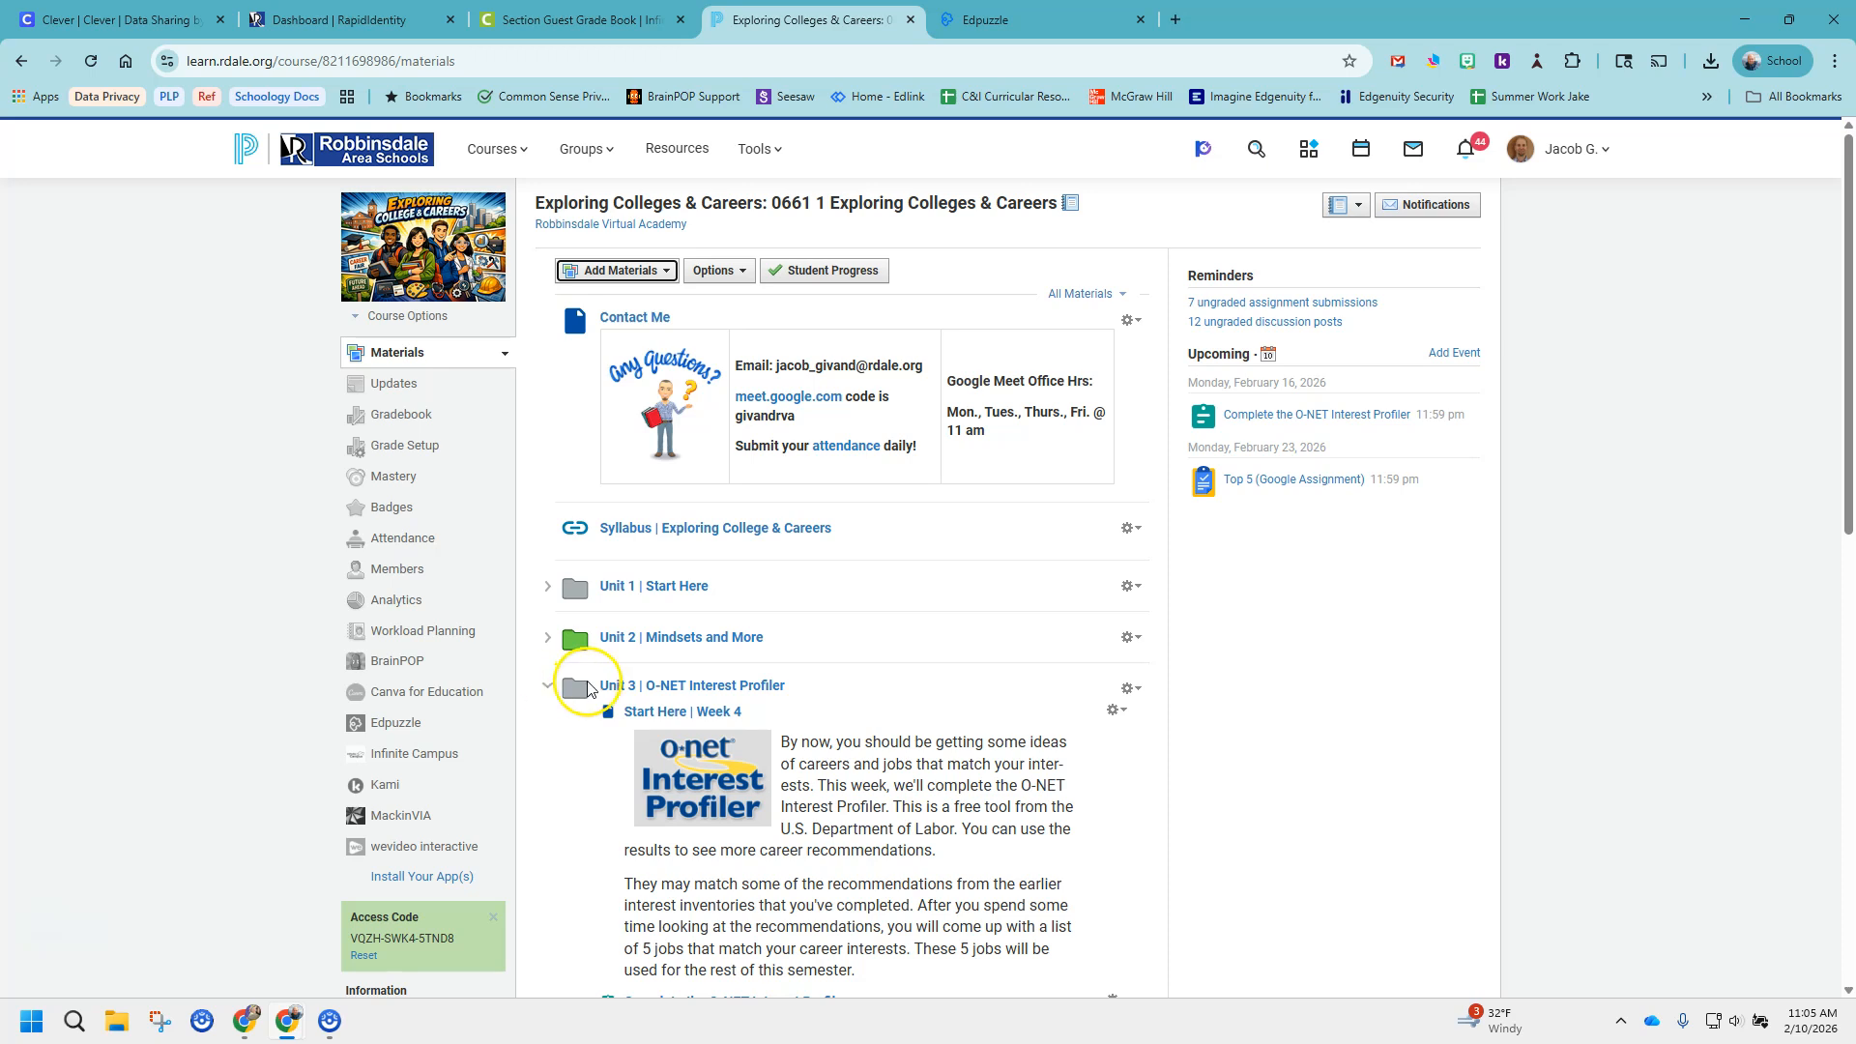
{"action": "scroll", "coordinate": [875, 681], "scroll_direction": "down", "scroll_amount": 4}
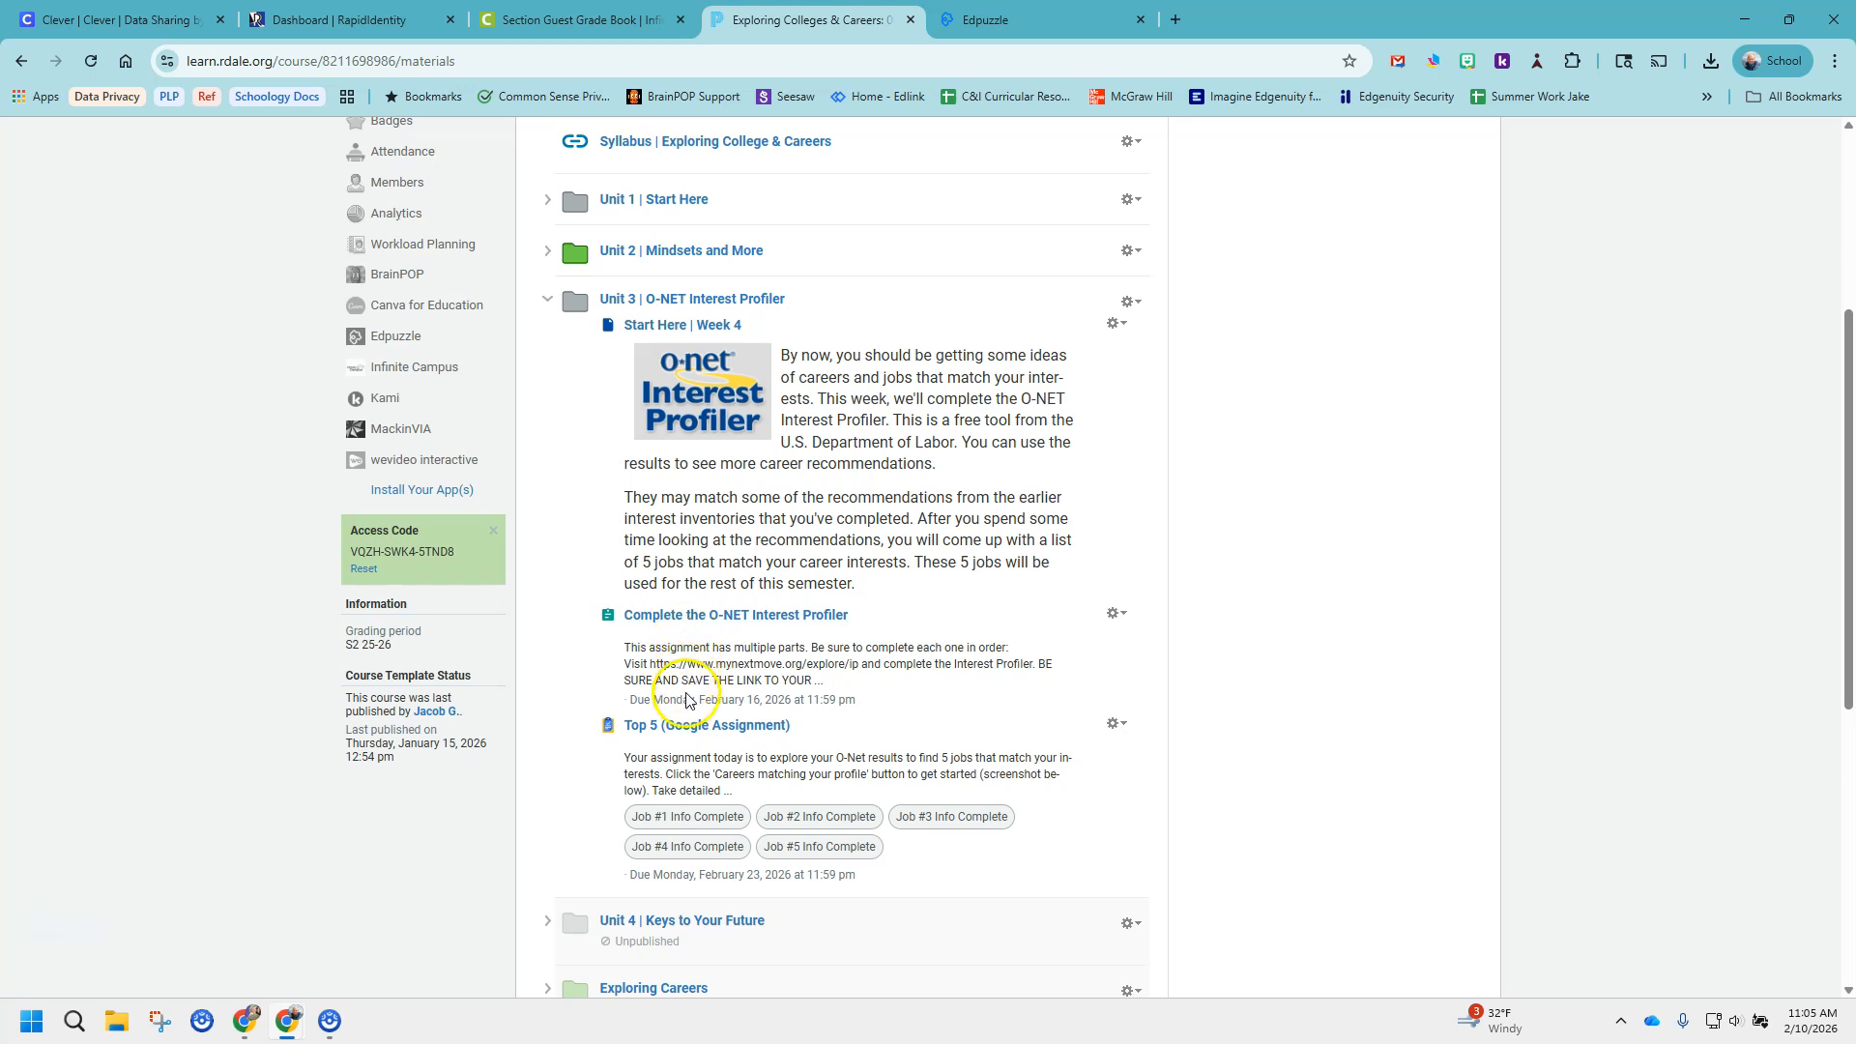
Insert an Edpuzzle material in Unit 3 between the "Complete the O-NET Interest Profiler" and "Top 5 (Google Assignment)" items.
{"action": "left_click_drag", "start_coordinate": [684, 727], "coordinate": [609, 716]}
{"action": "left_click", "coordinate": [707, 714]}
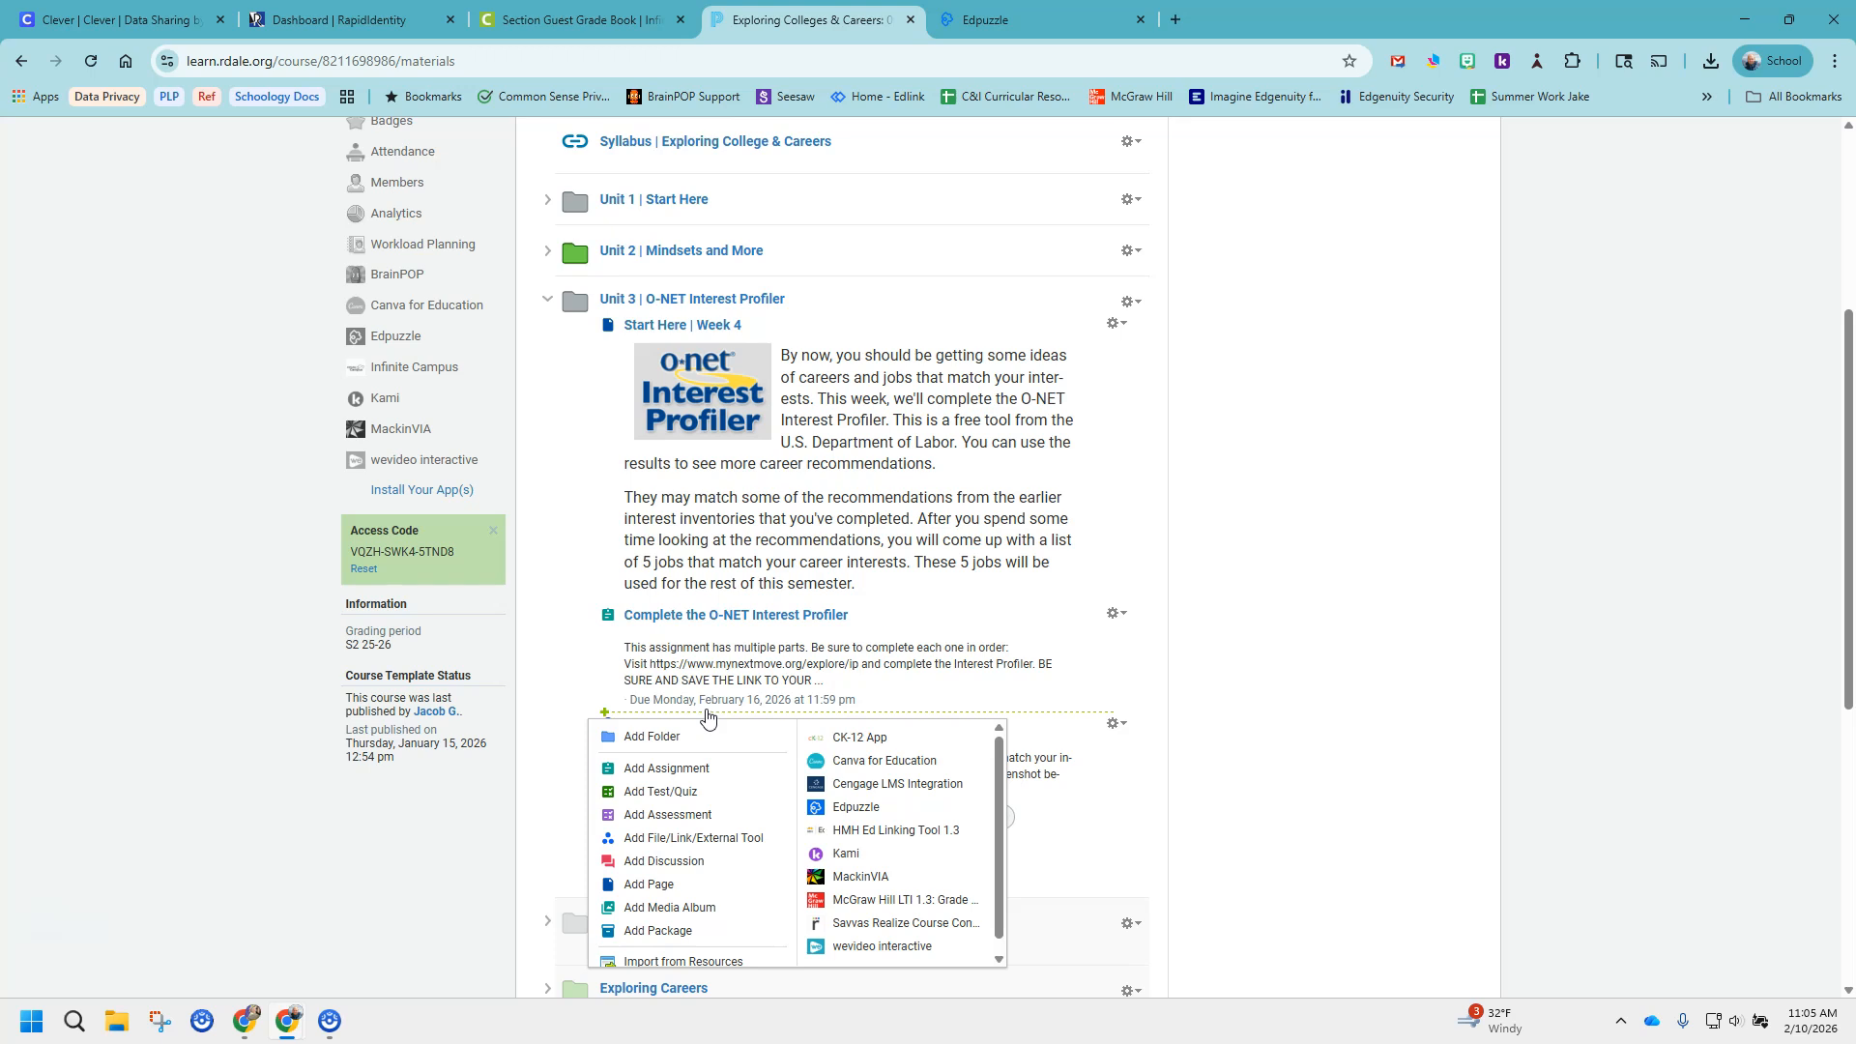
{"action": "left_click", "coordinate": [855, 809]}
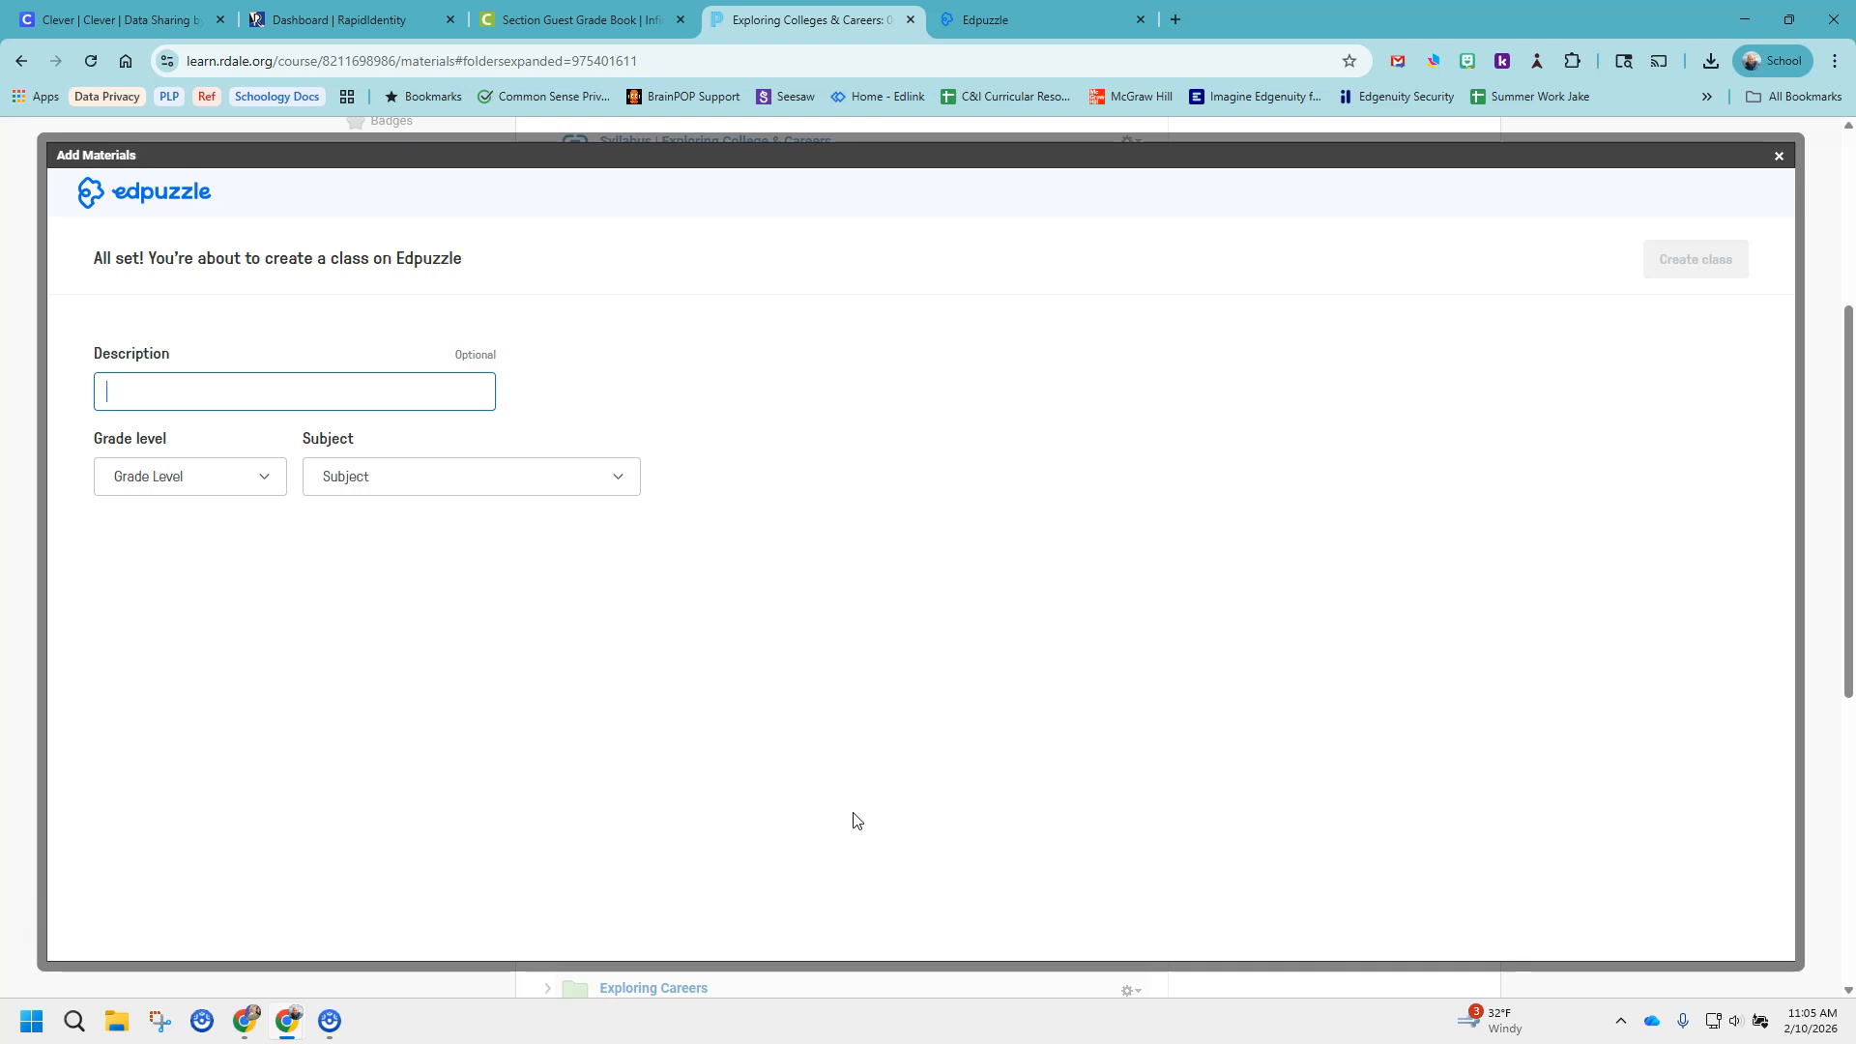
Describe the new Edpuzzle class as "College & Careers edpuzzle" and set its grade level to 9th grade.
{"action": "type", "text": "College & Careers edpuzzle"}
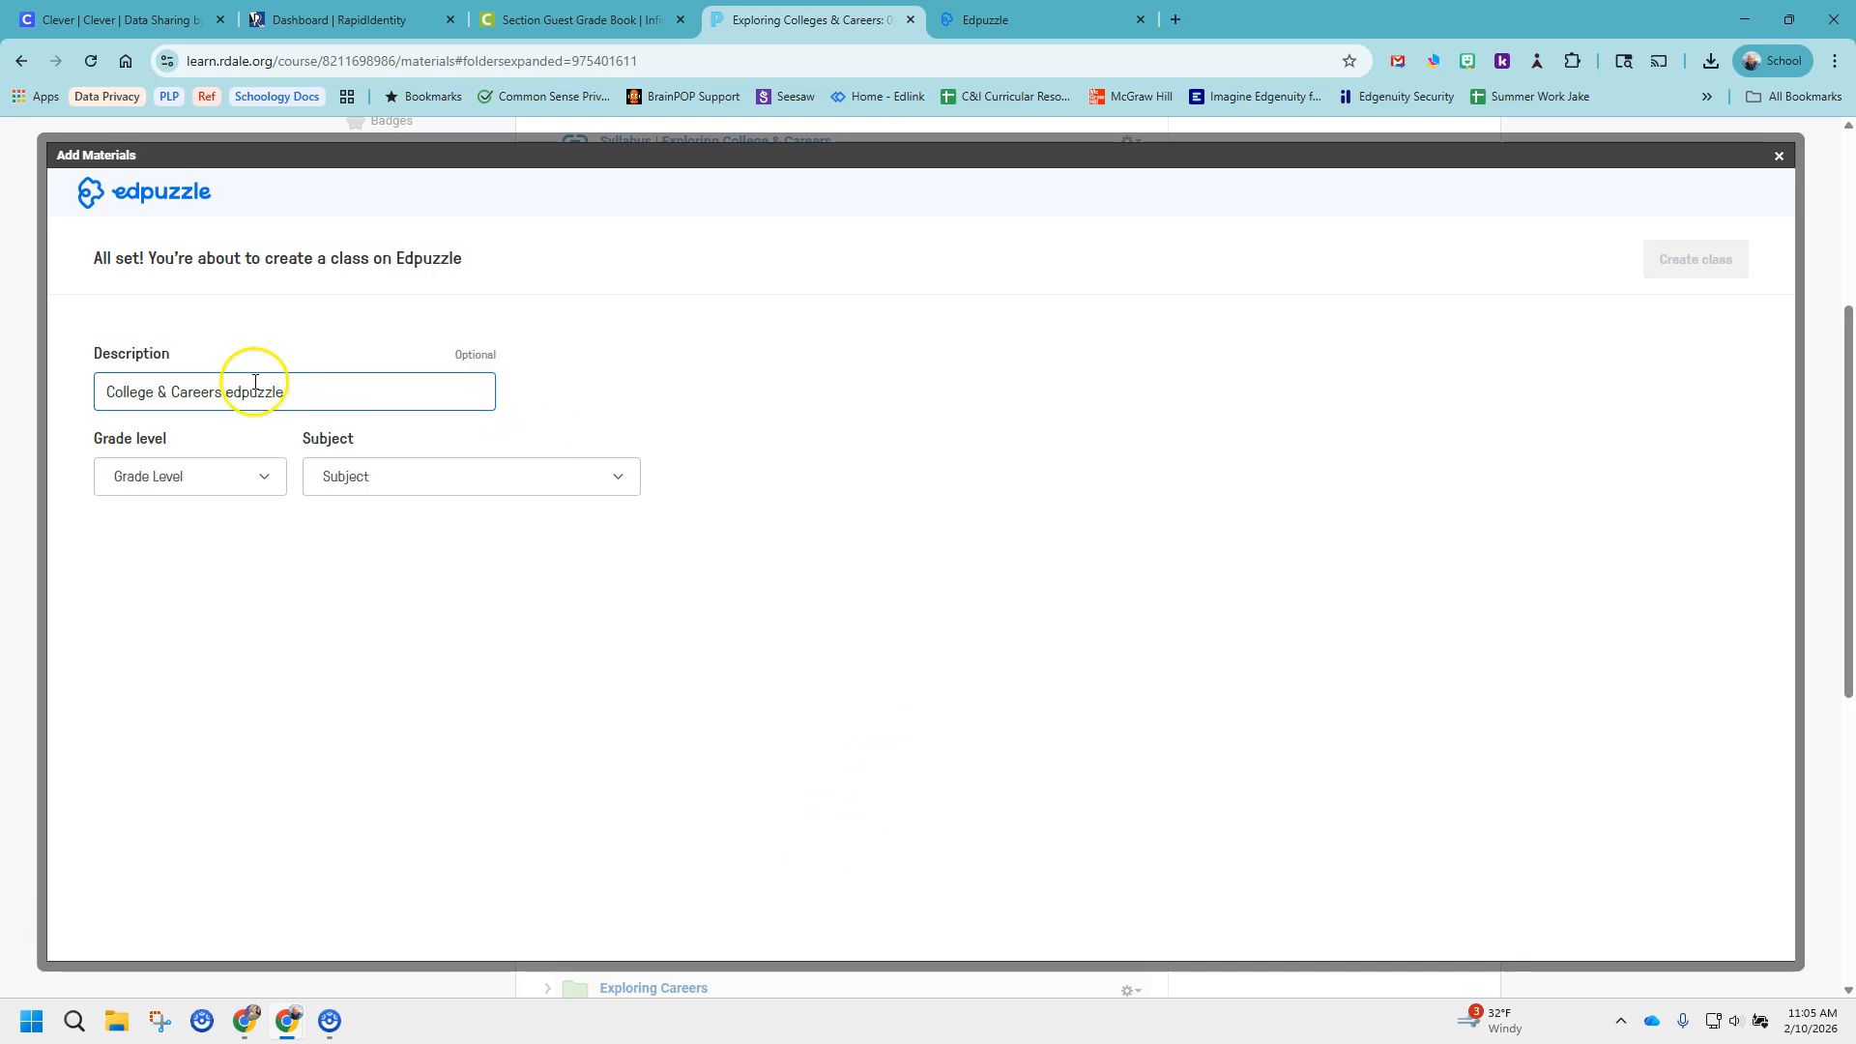
{"action": "left_click", "coordinate": [265, 495]}
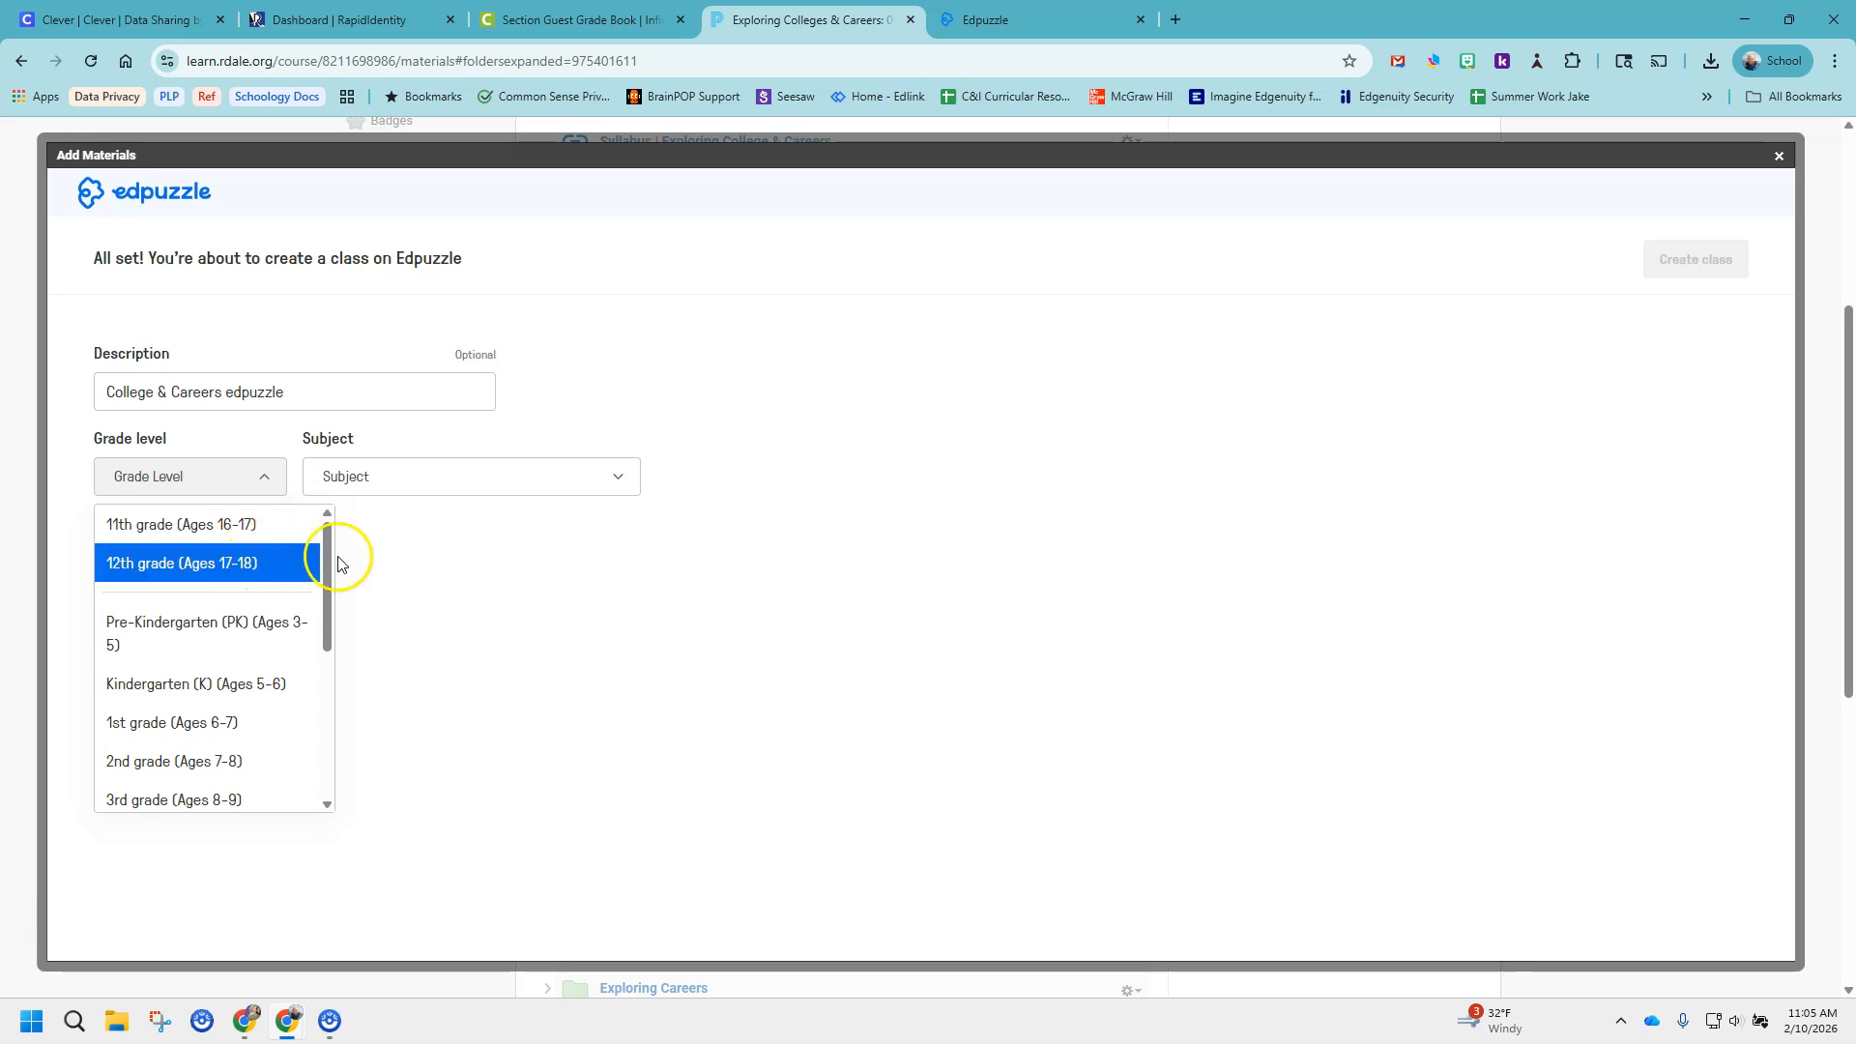
{"action": "left_click", "coordinate": [327, 670]}
{"action": "left_click_drag", "start_coordinate": [327, 670], "coordinate": [327, 746]}
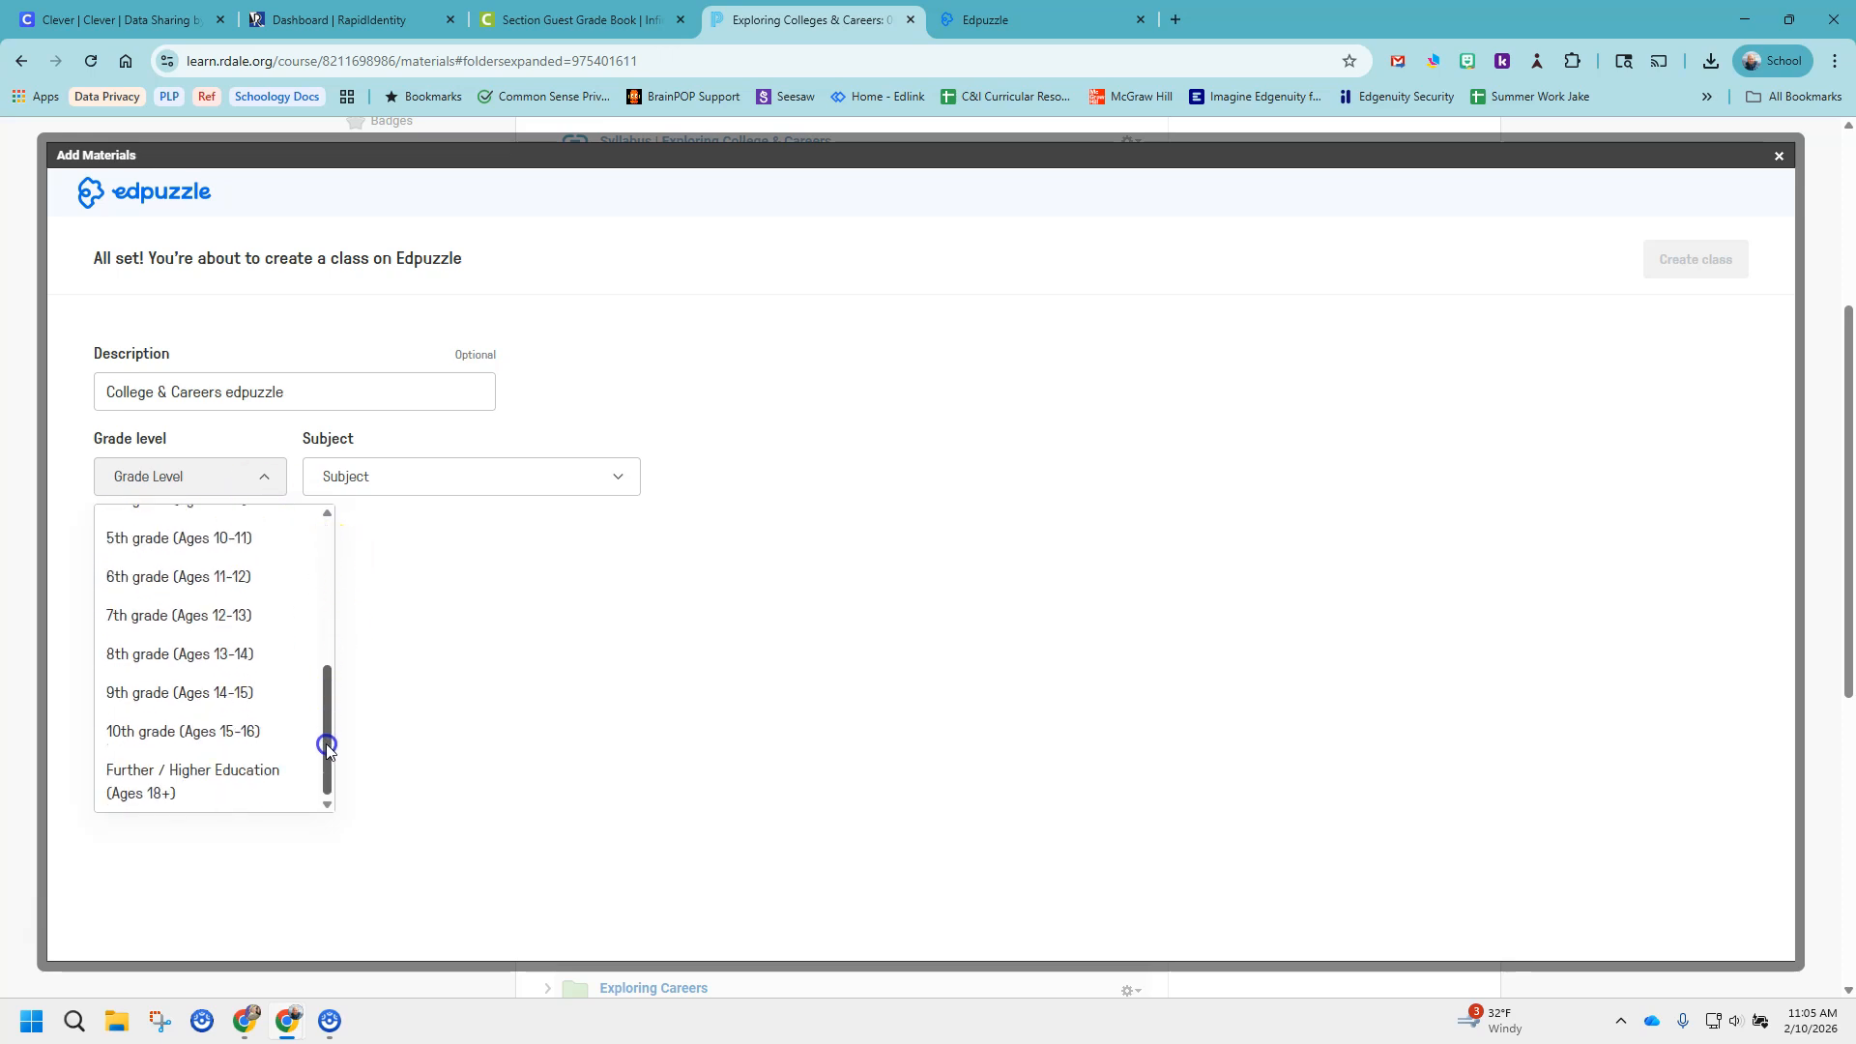
{"action": "left_click_drag", "start_coordinate": [327, 746], "coordinate": [322, 683]}
{"action": "left_click", "coordinate": [250, 730]}
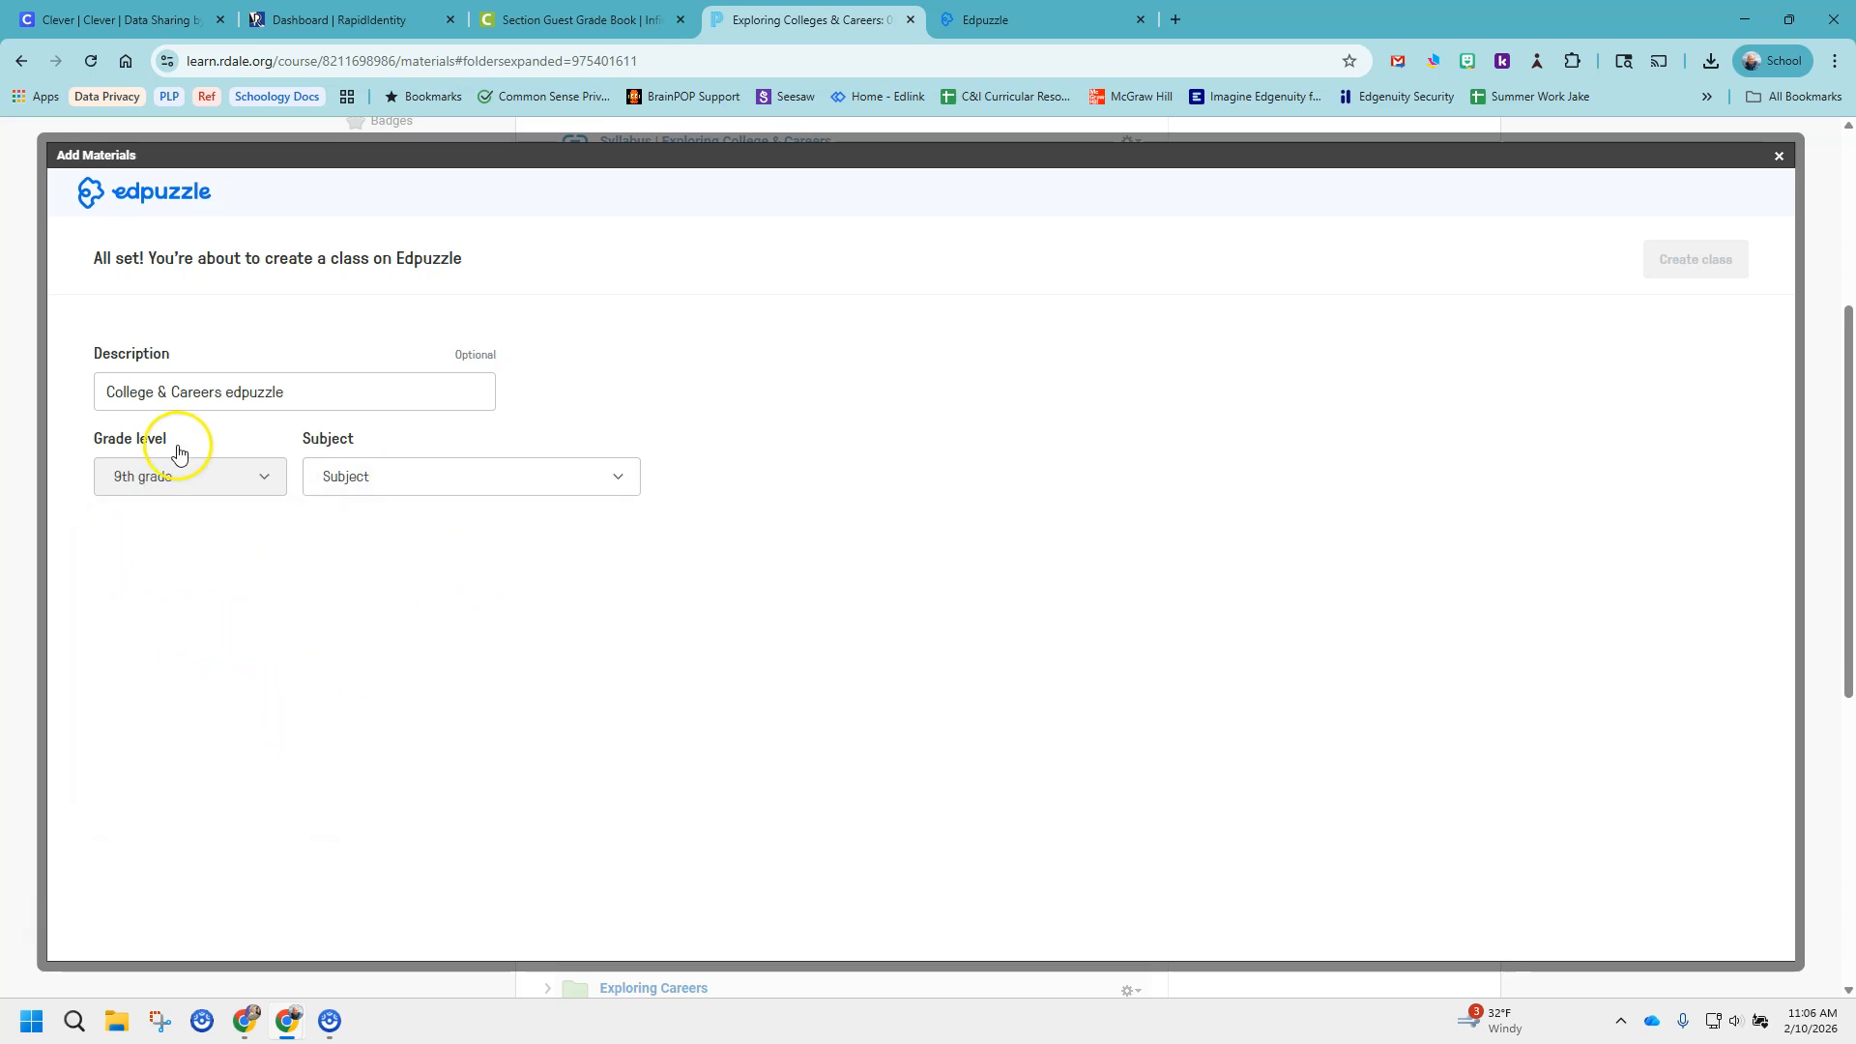
Set the class subject to Other and create the class.
{"action": "left_click", "coordinate": [583, 486]}
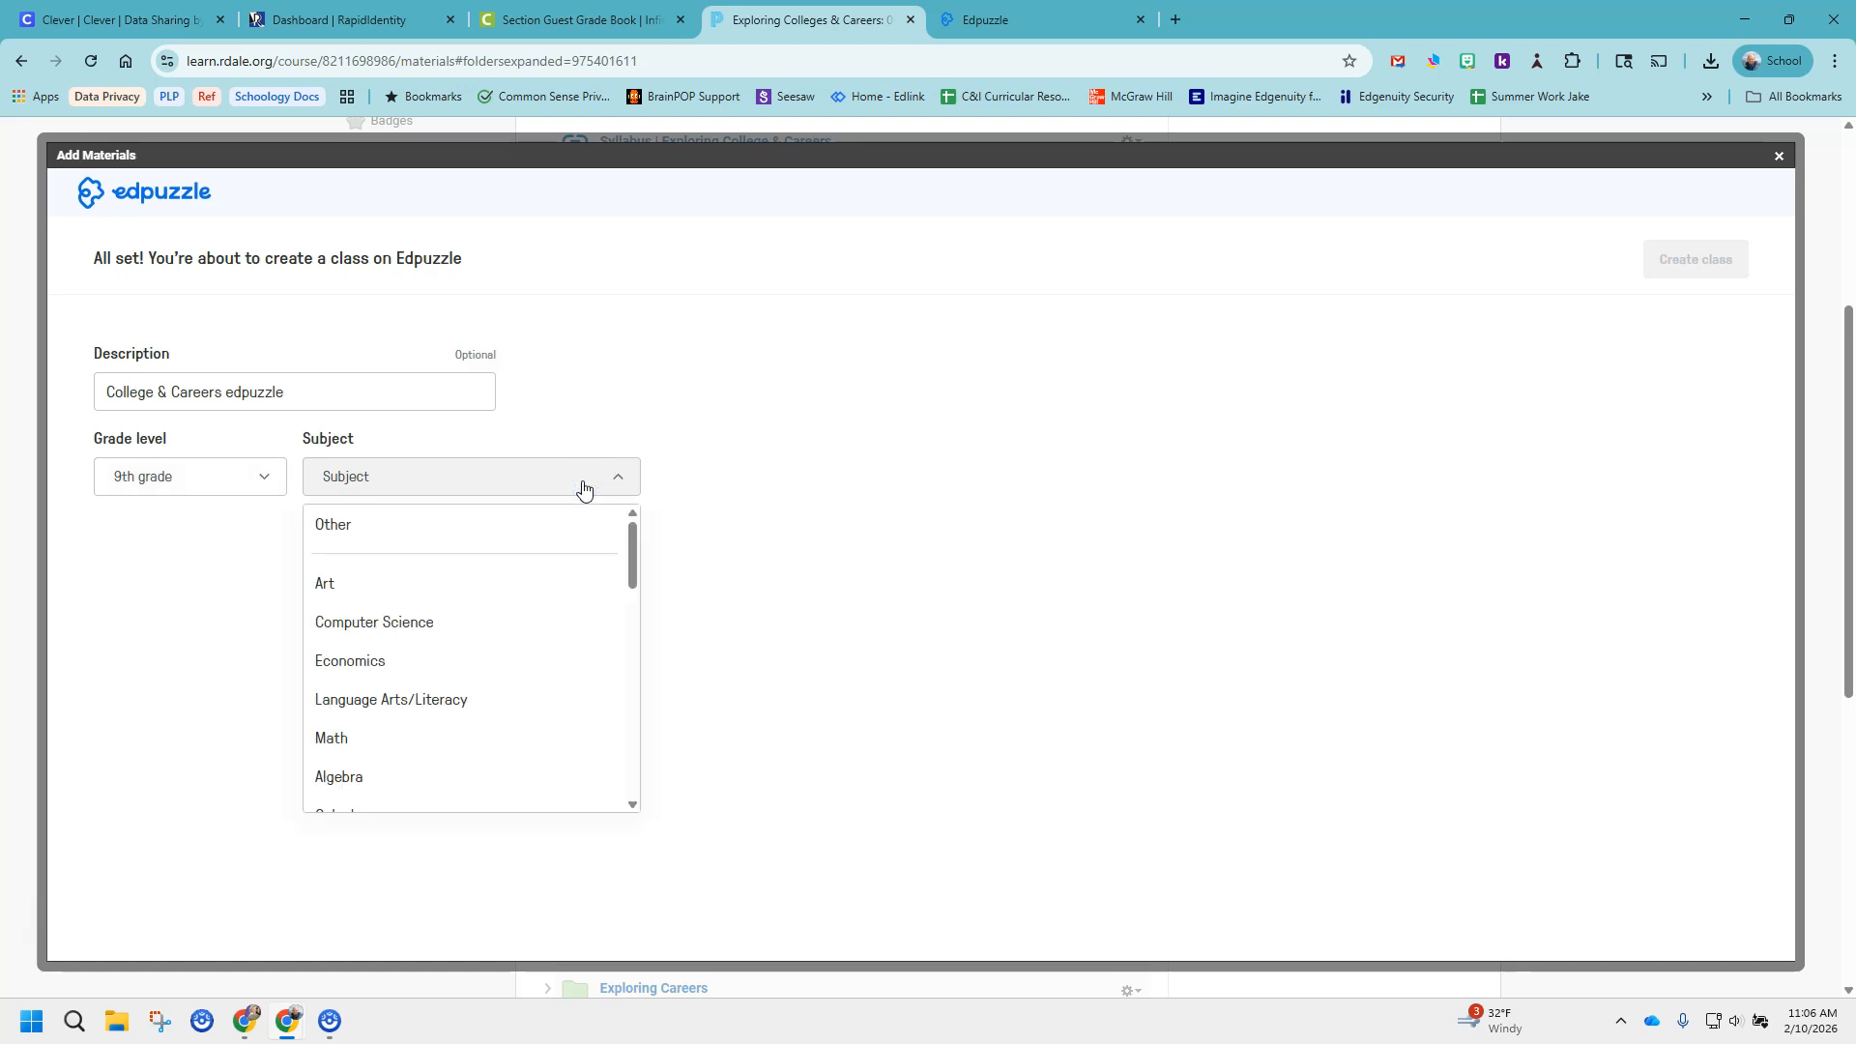
{"action": "mouse_move", "coordinate": [630, 554]}
{"action": "left_mouse_down"}
{"action": "mouse_move", "coordinate": [630, 769]}
{"action": "mouse_move", "coordinate": [613, 542]}
{"action": "left_mouse_up"}
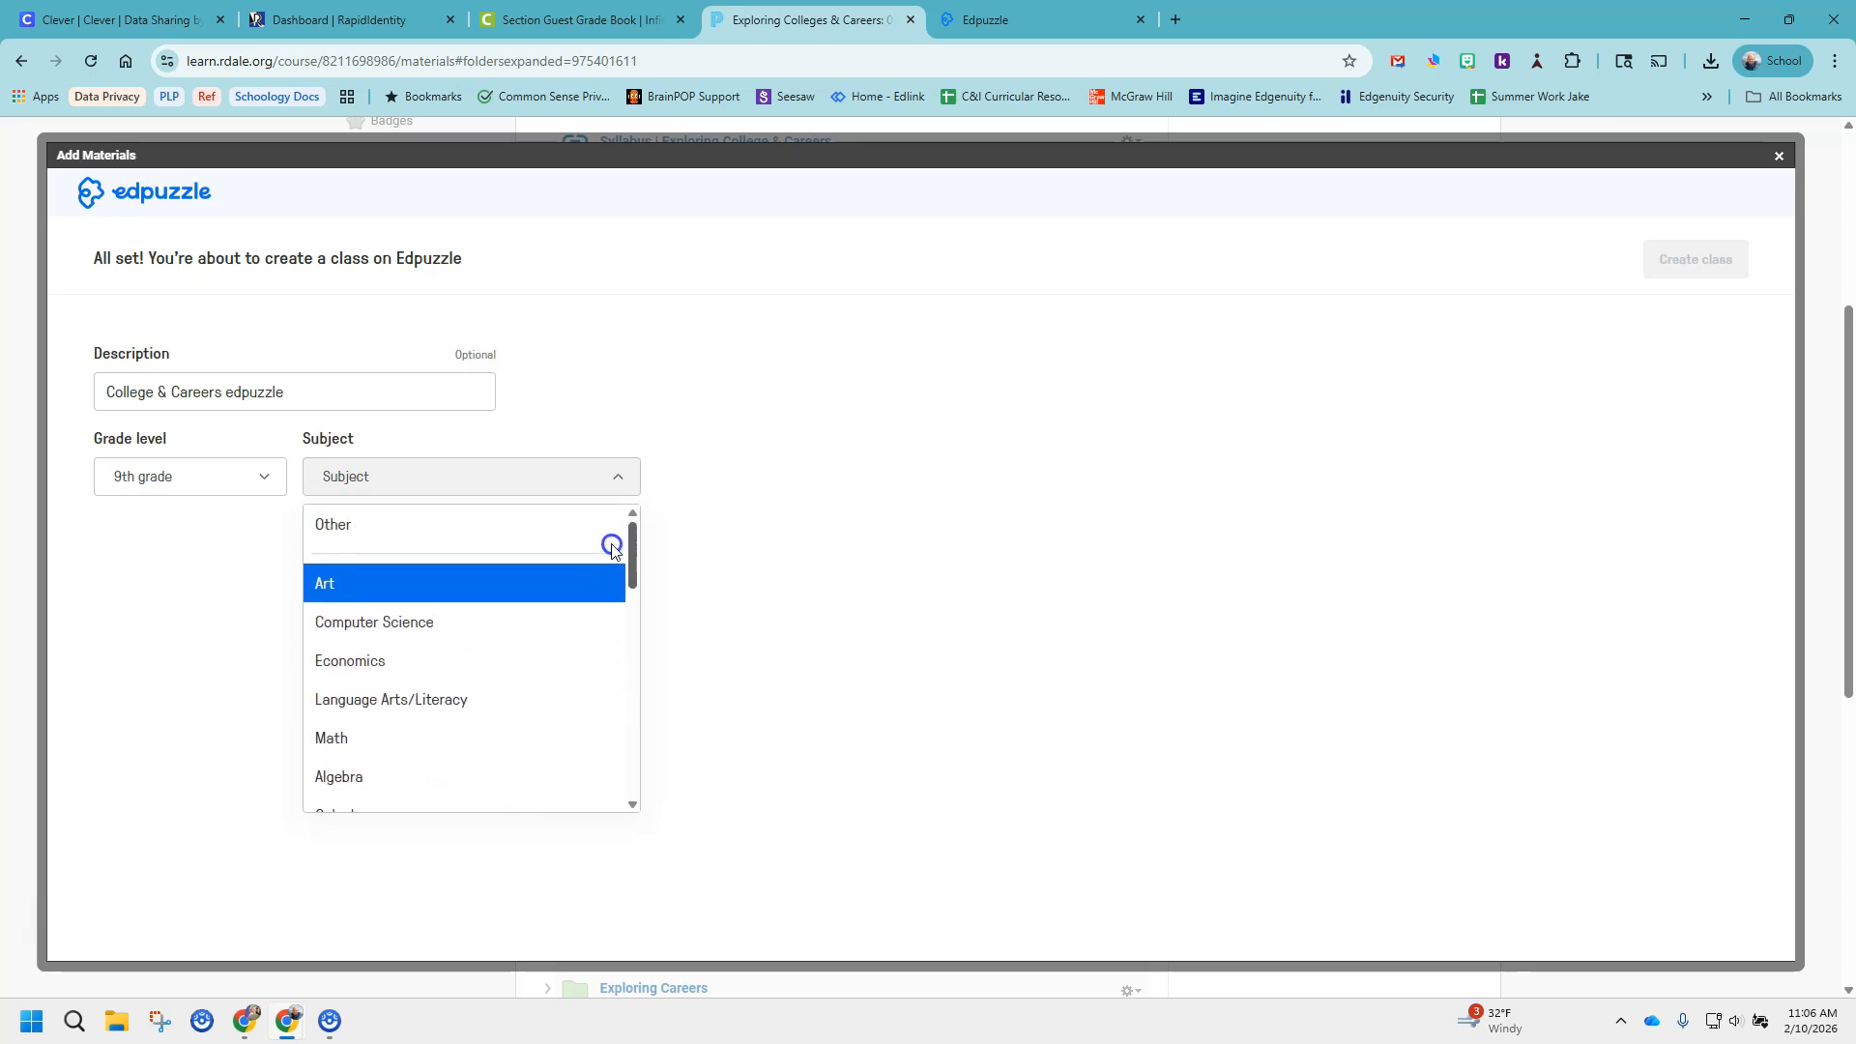
{"action": "left_click", "coordinate": [379, 549]}
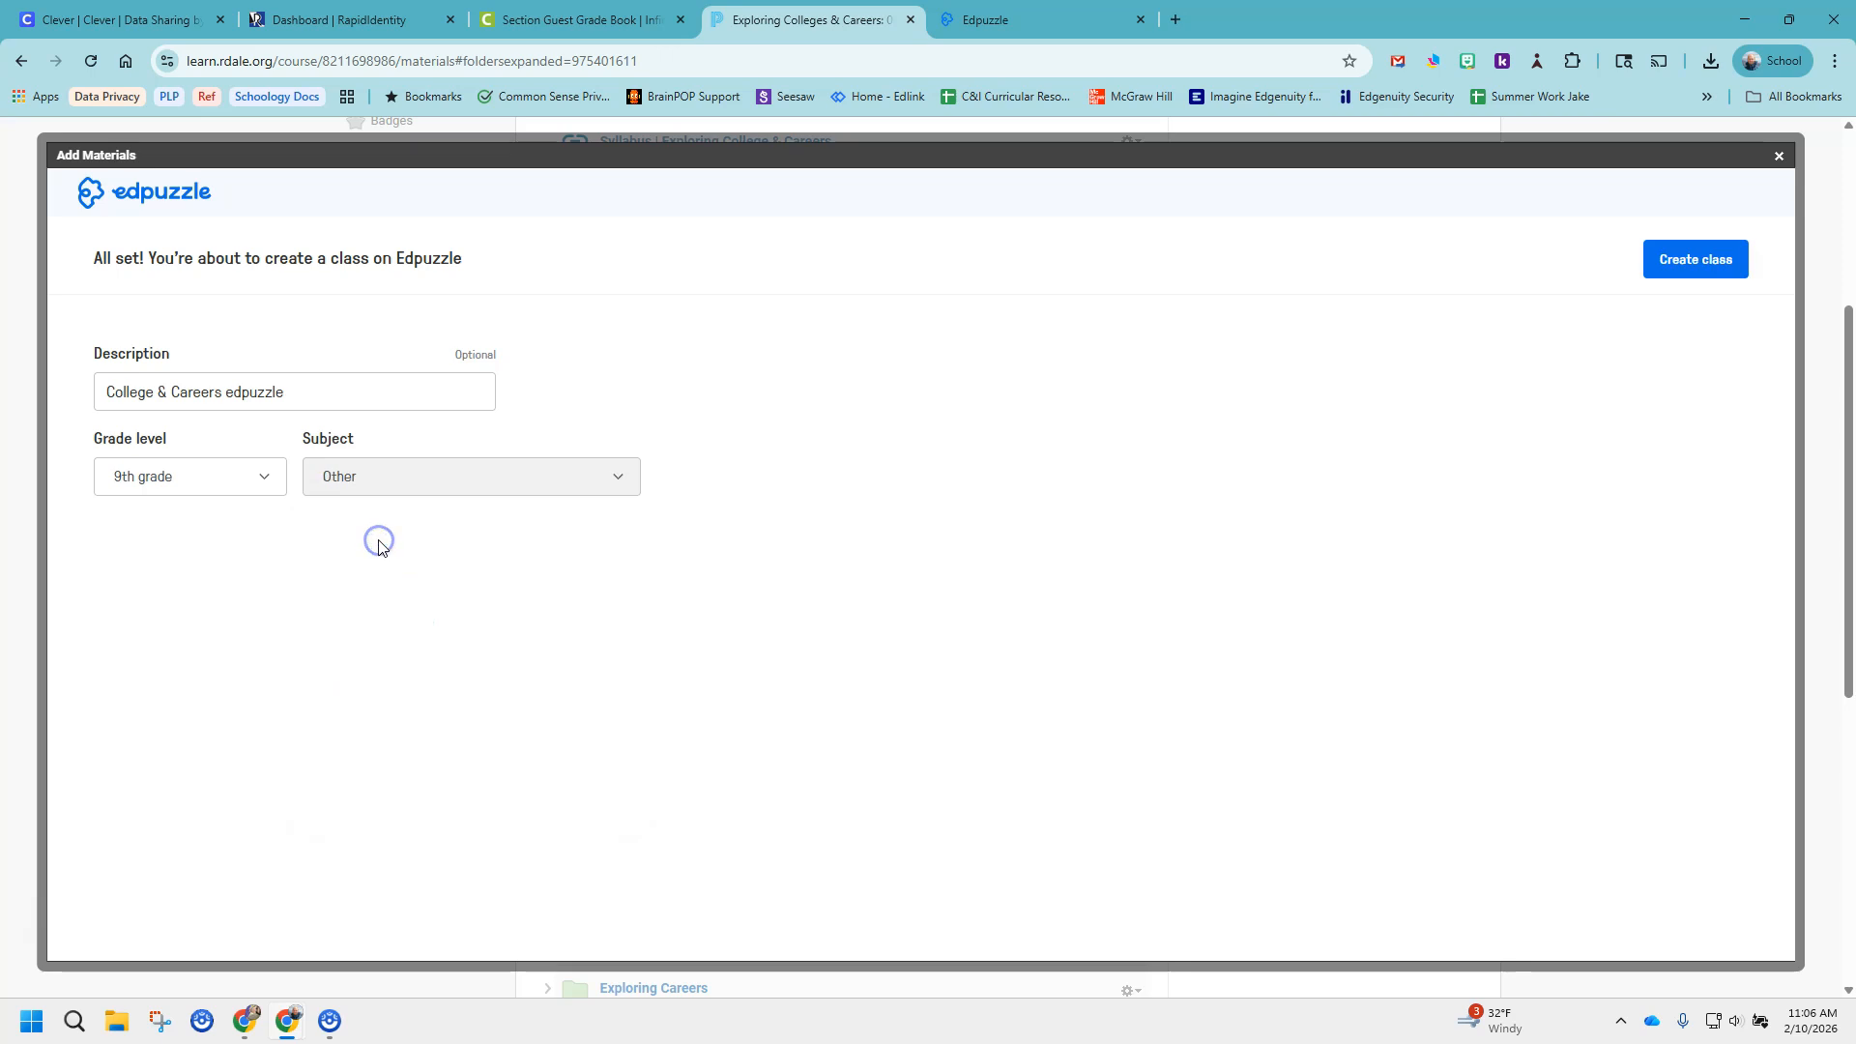
{"action": "left_click", "coordinate": [1677, 270]}
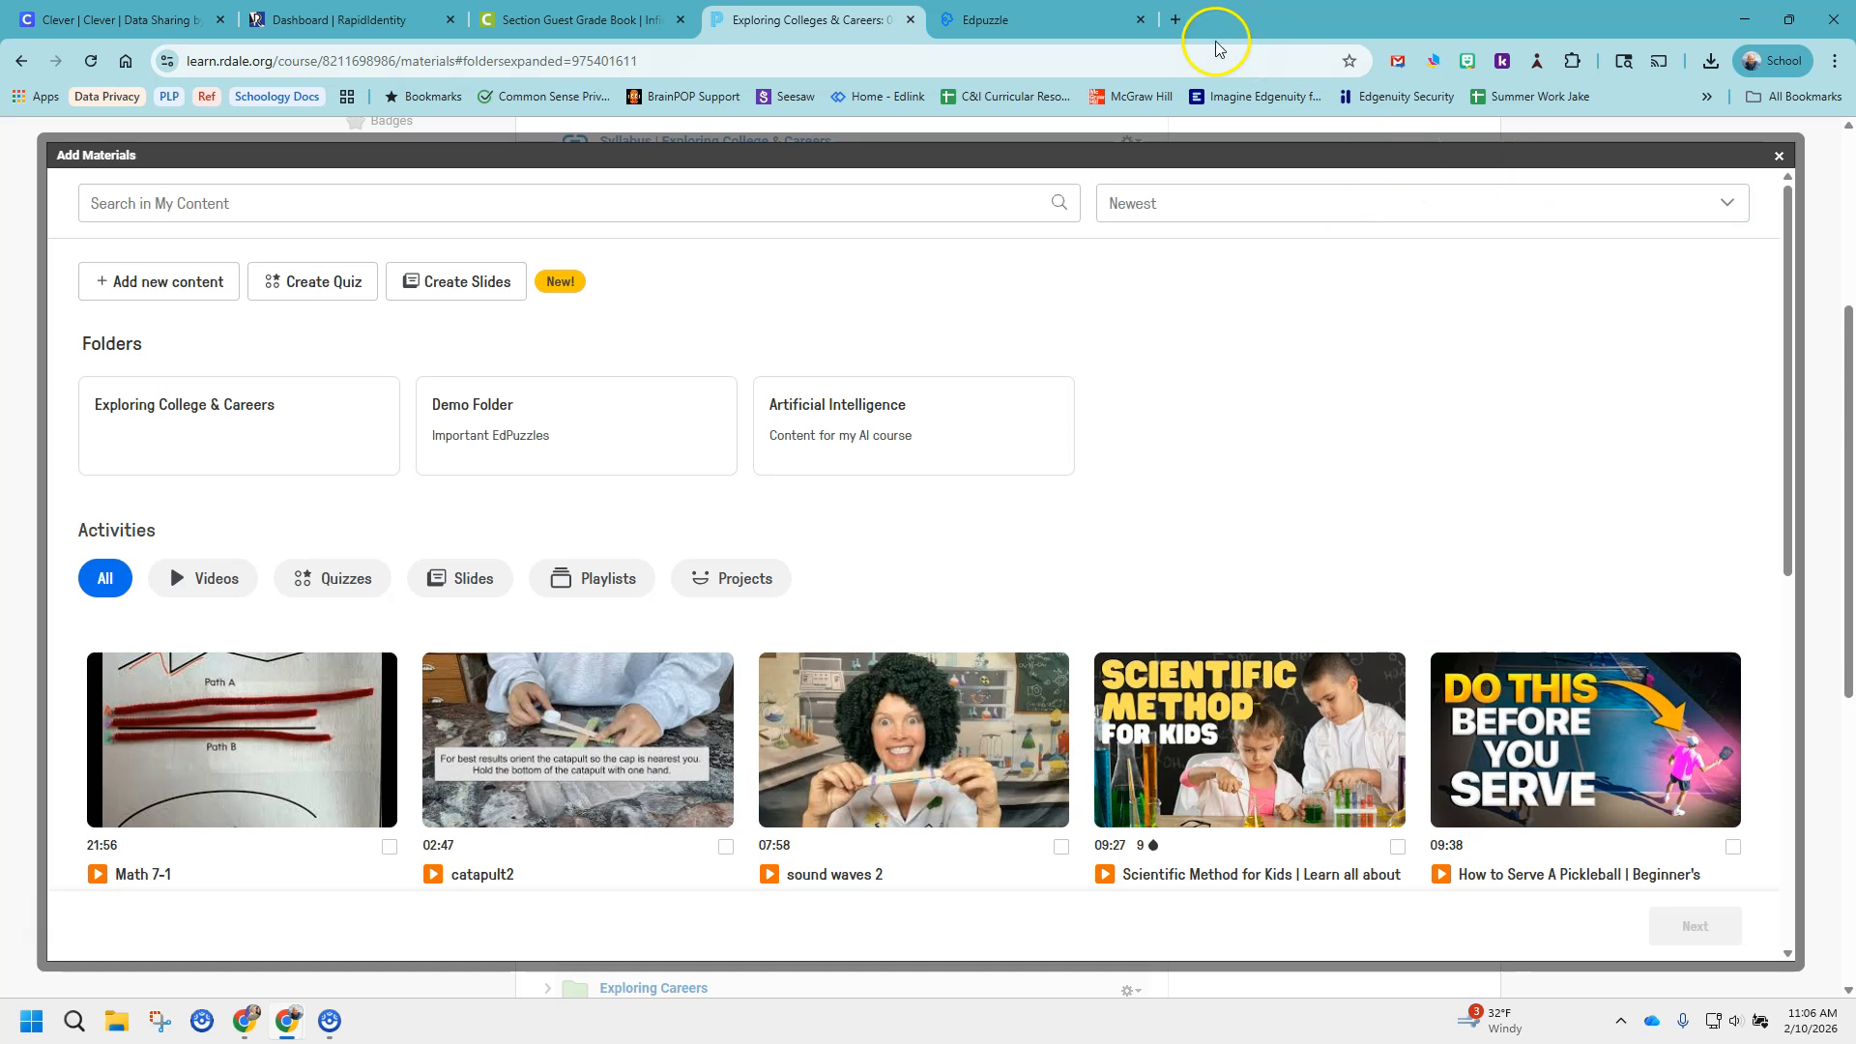
Switch to the Edpuzzle site, reload it and view the new Exploring Colleges & Careers class.
{"action": "left_click", "coordinate": [1059, 32]}
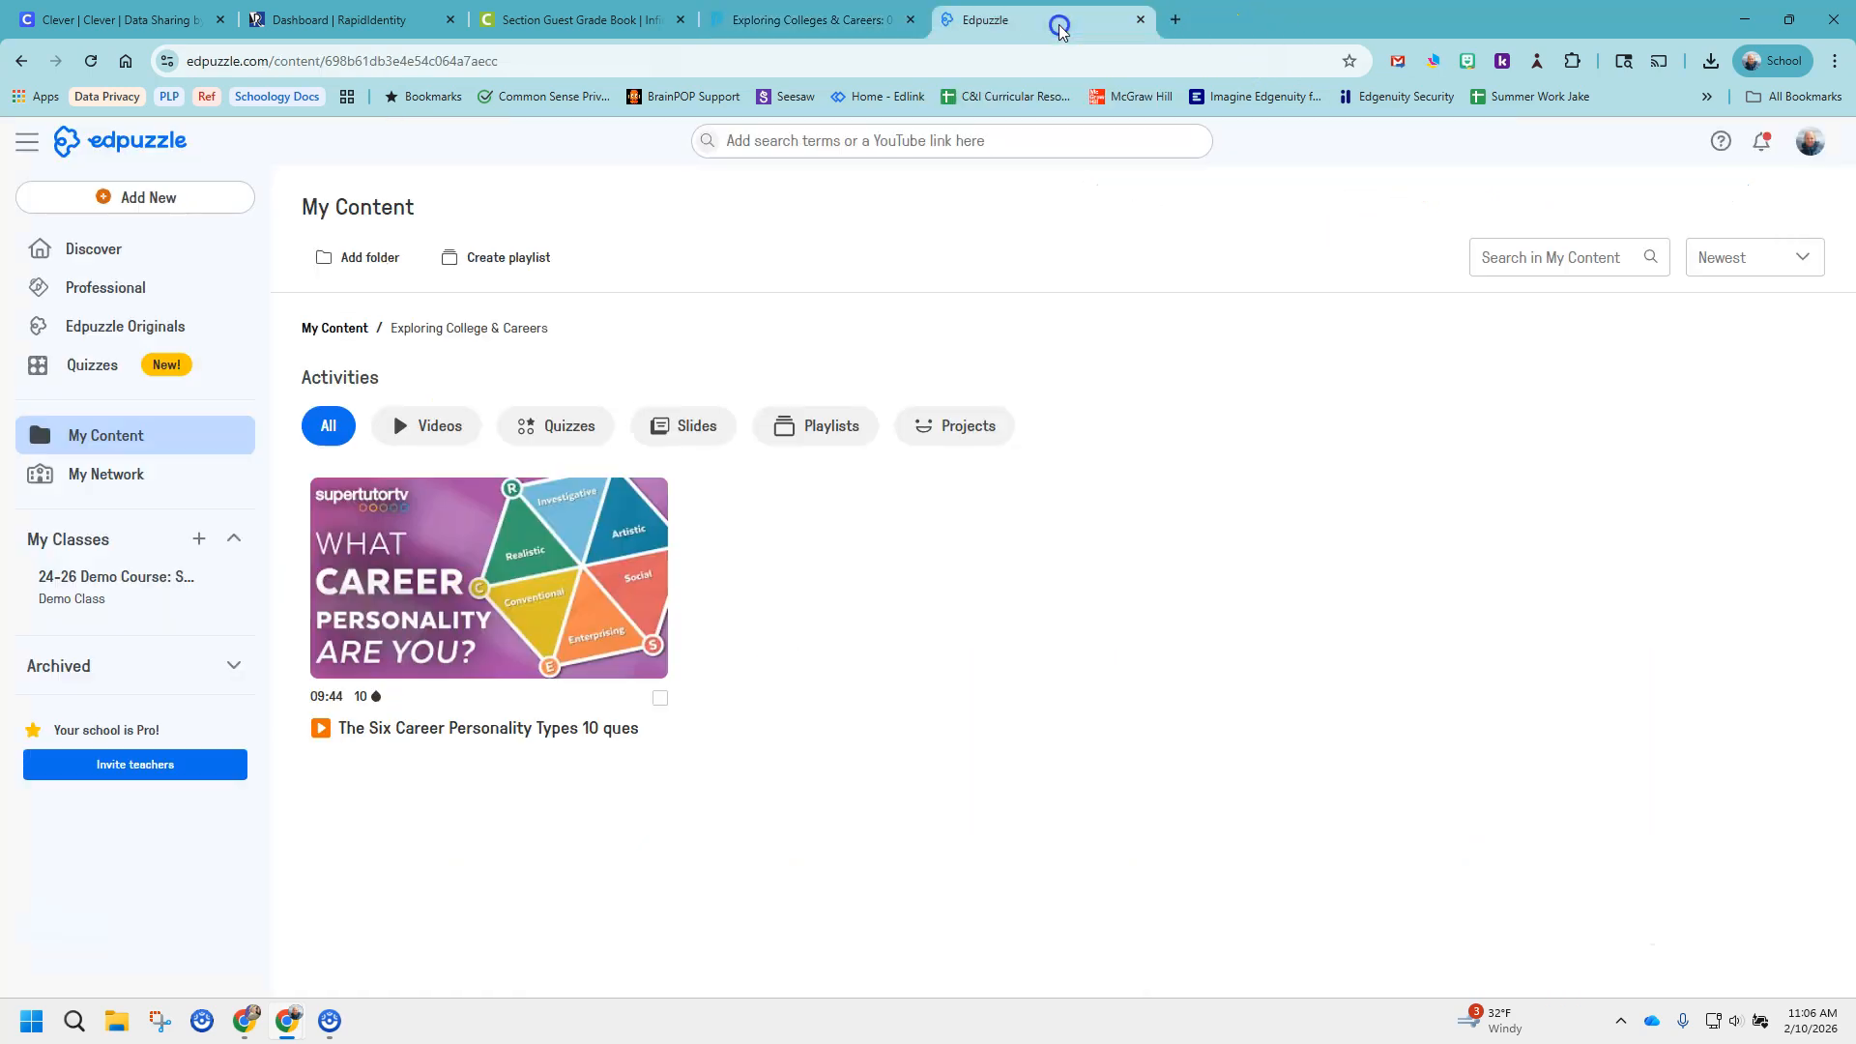
{"action": "left_click", "coordinate": [90, 63]}
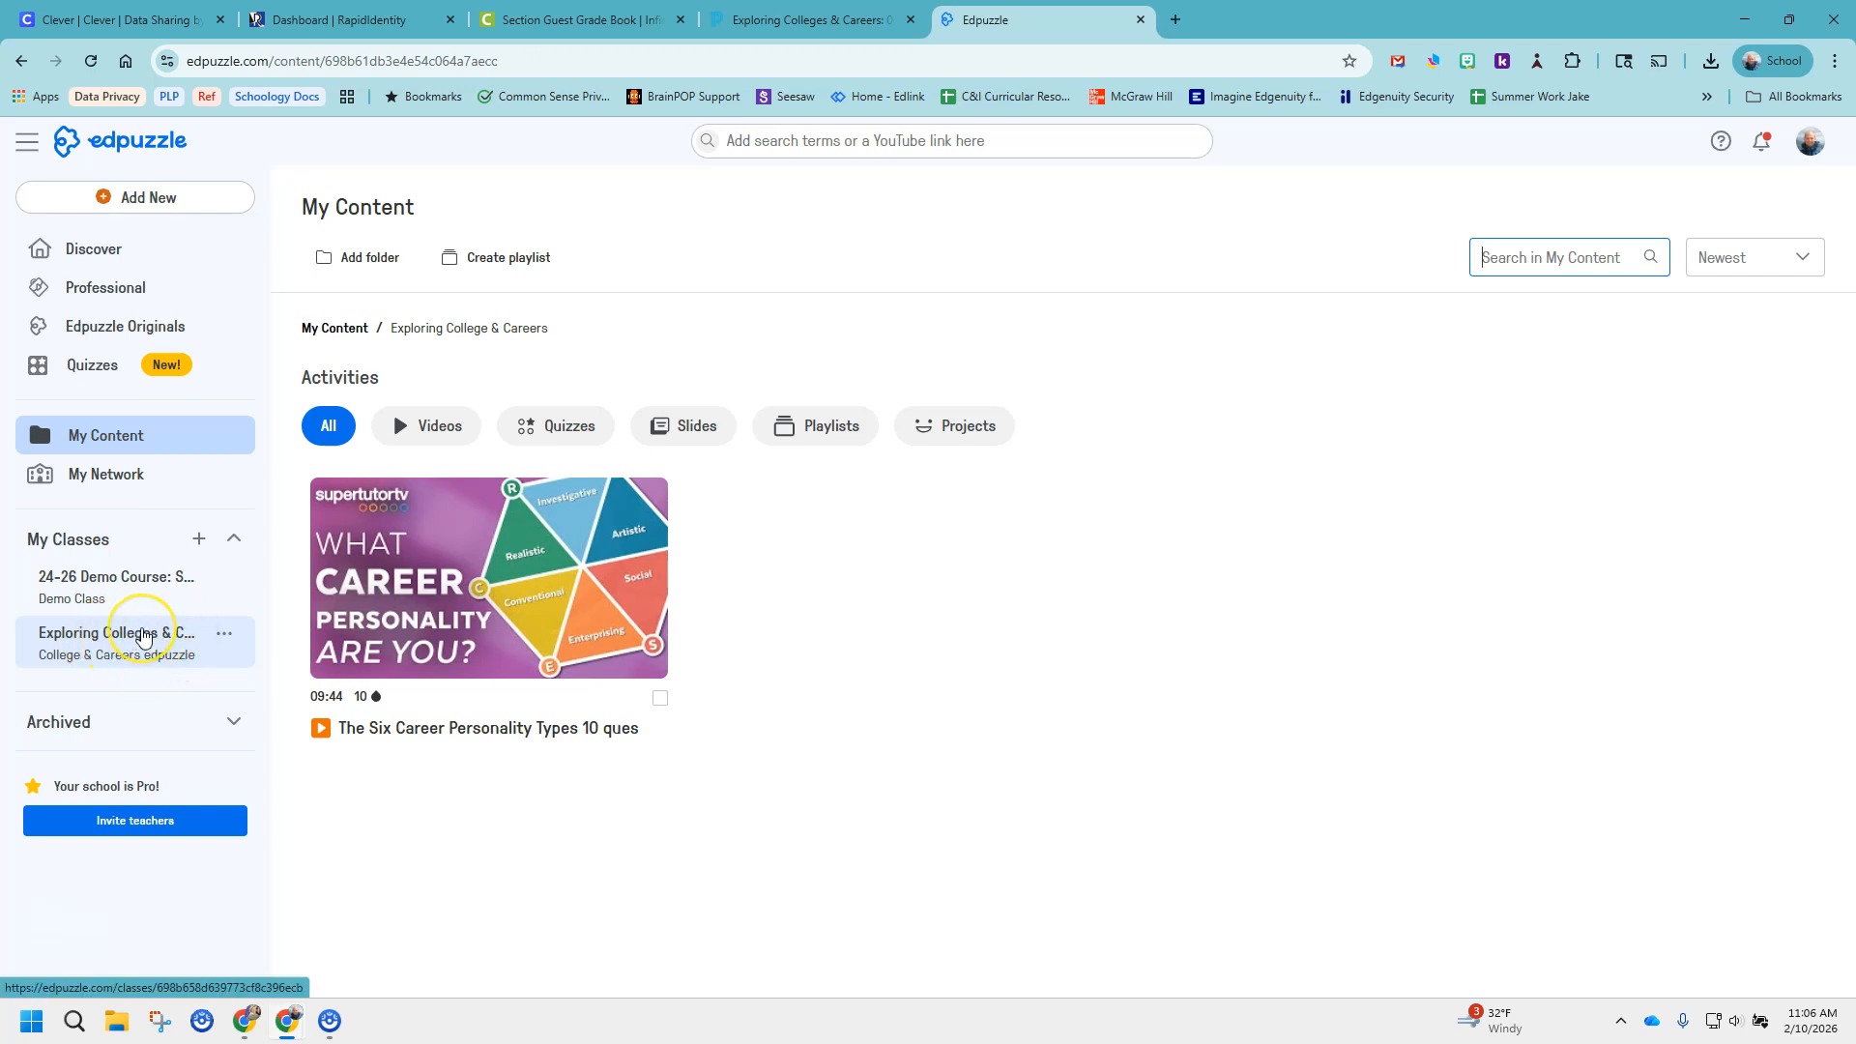
{"action": "left_click", "coordinate": [138, 641]}
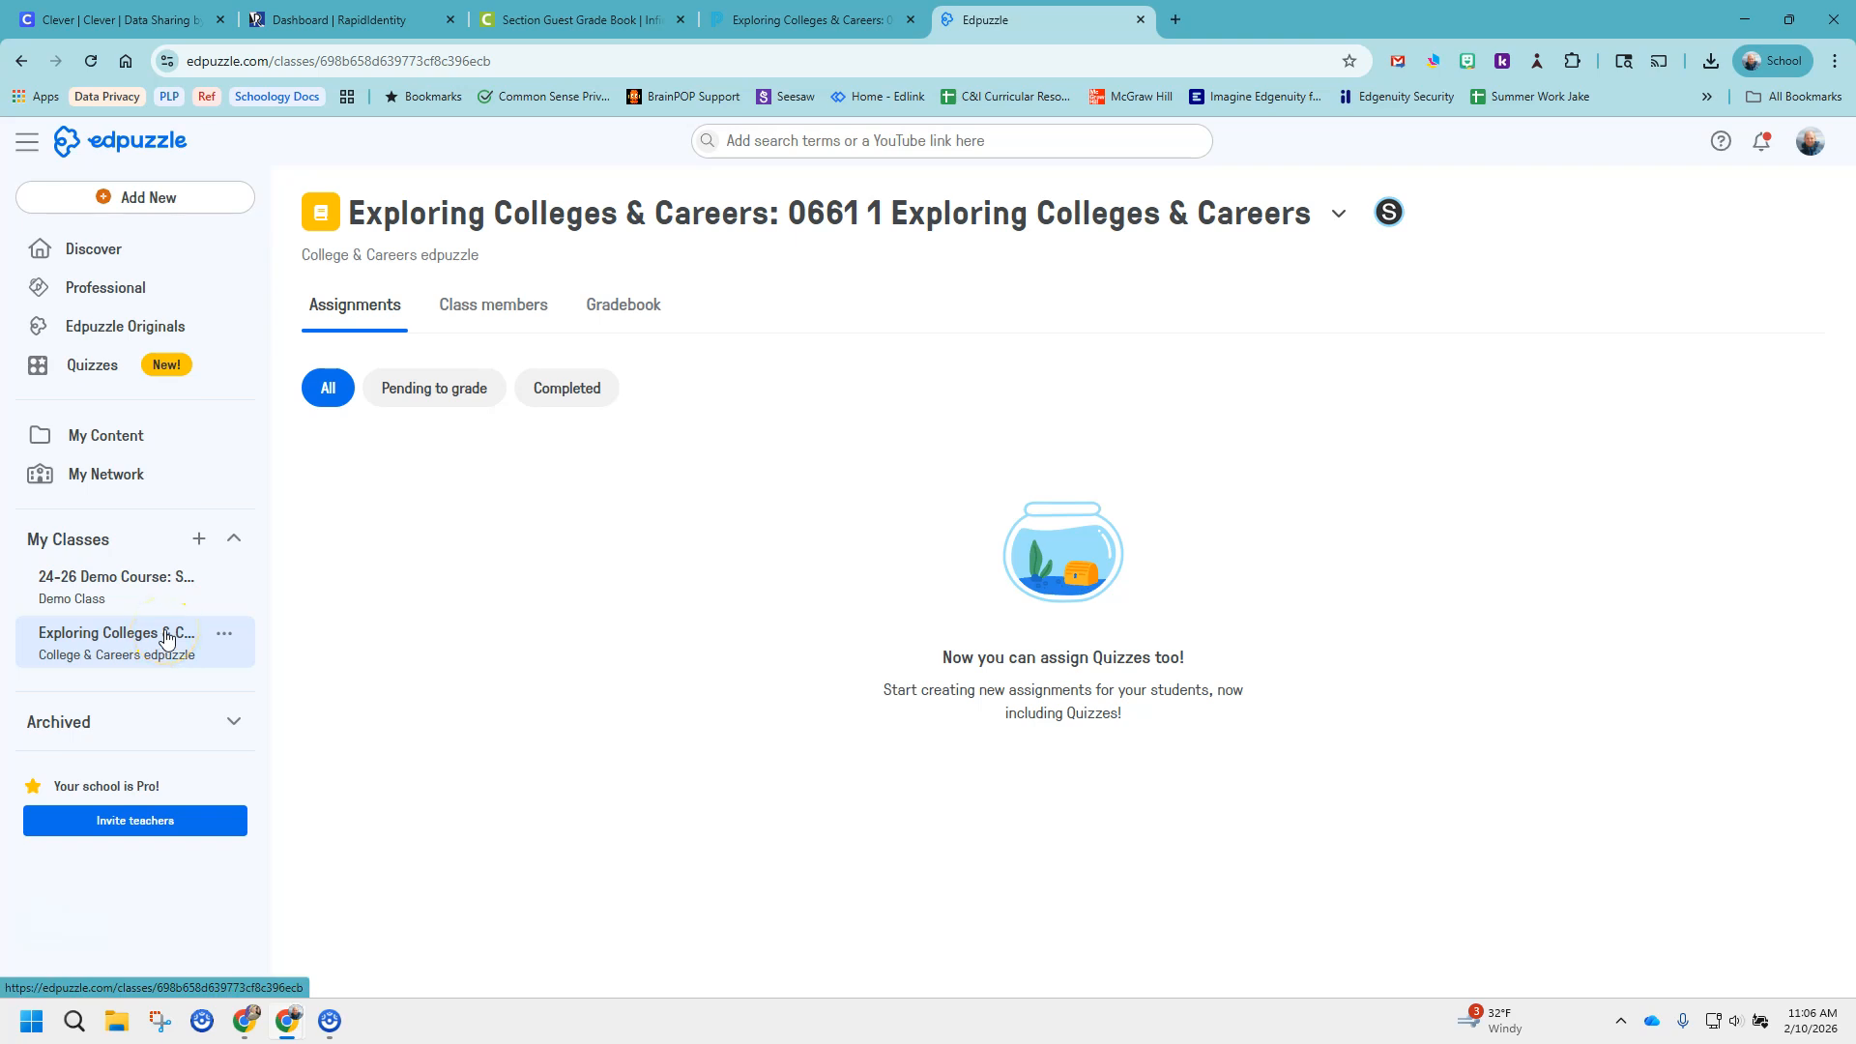
Back in the Schoology course, choose "The Six Career Personality Types 10 ques" from the "Exploring College & Careers" folder as the activity.
{"action": "left_click", "coordinate": [810, 22]}
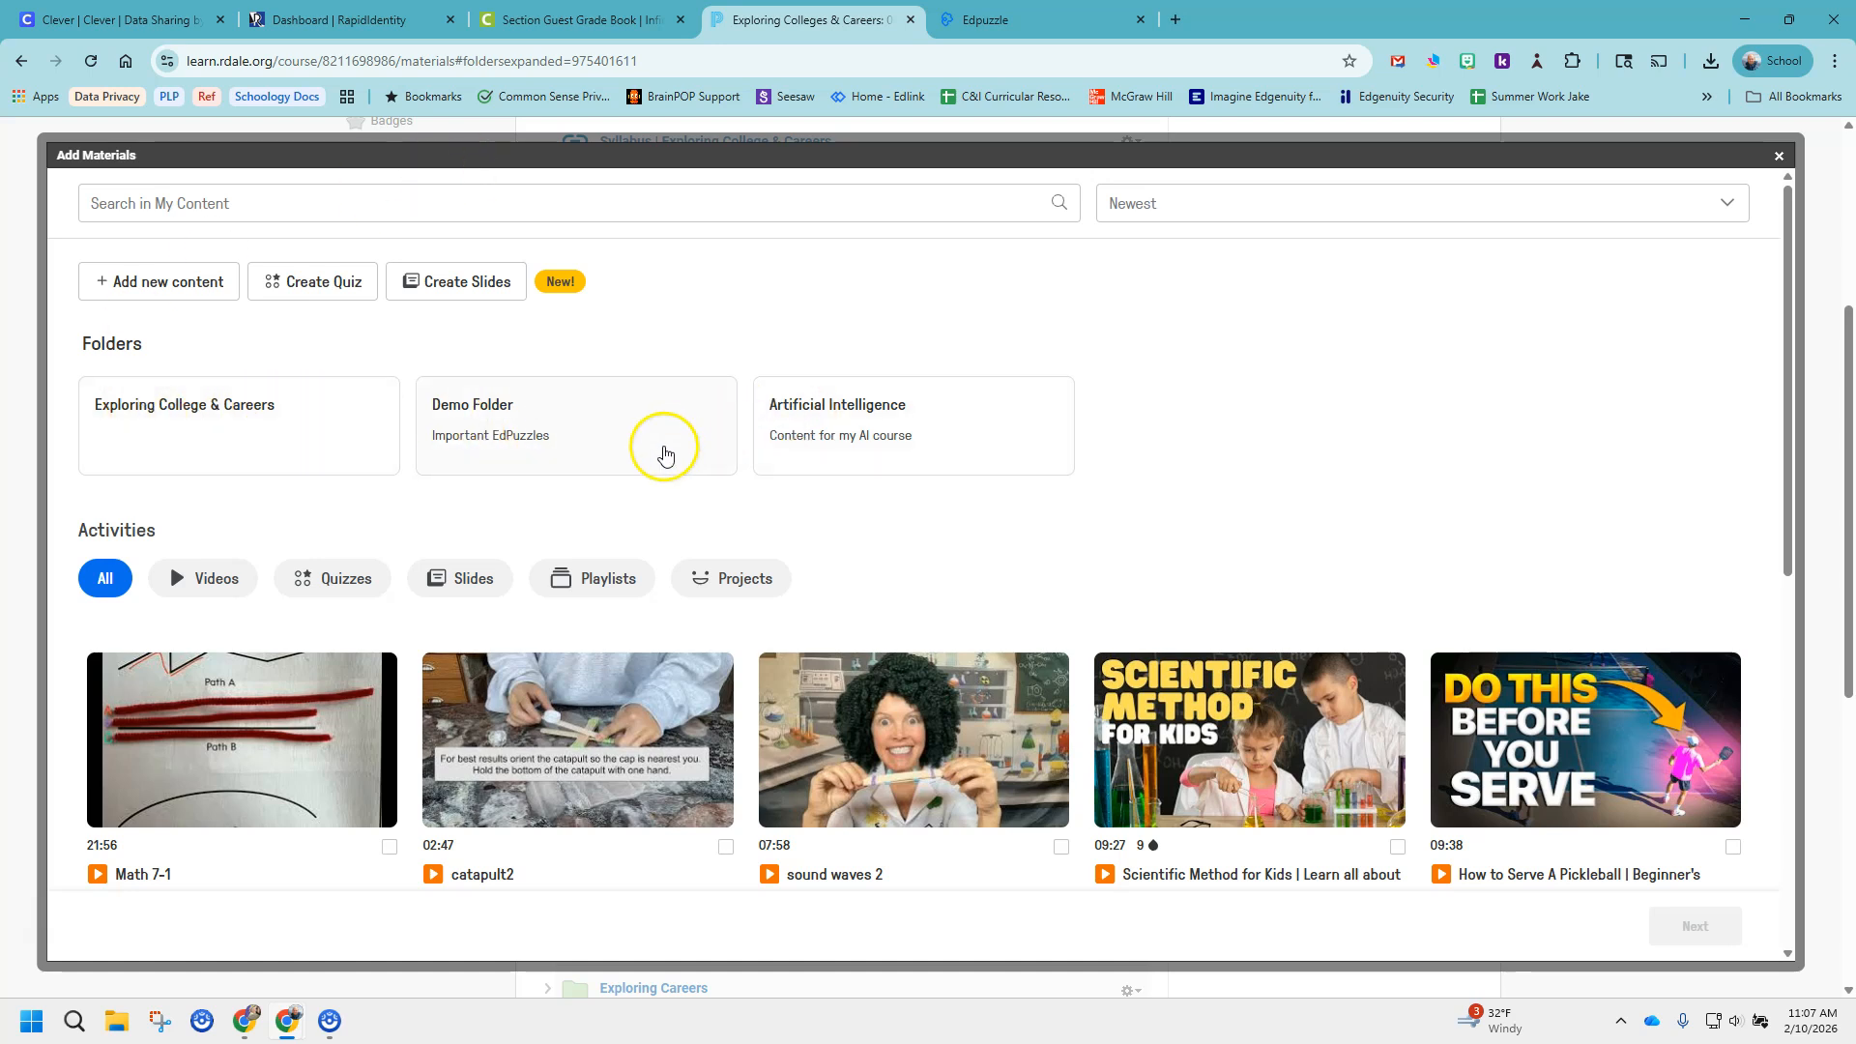
{"action": "left_click", "coordinate": [182, 404]}
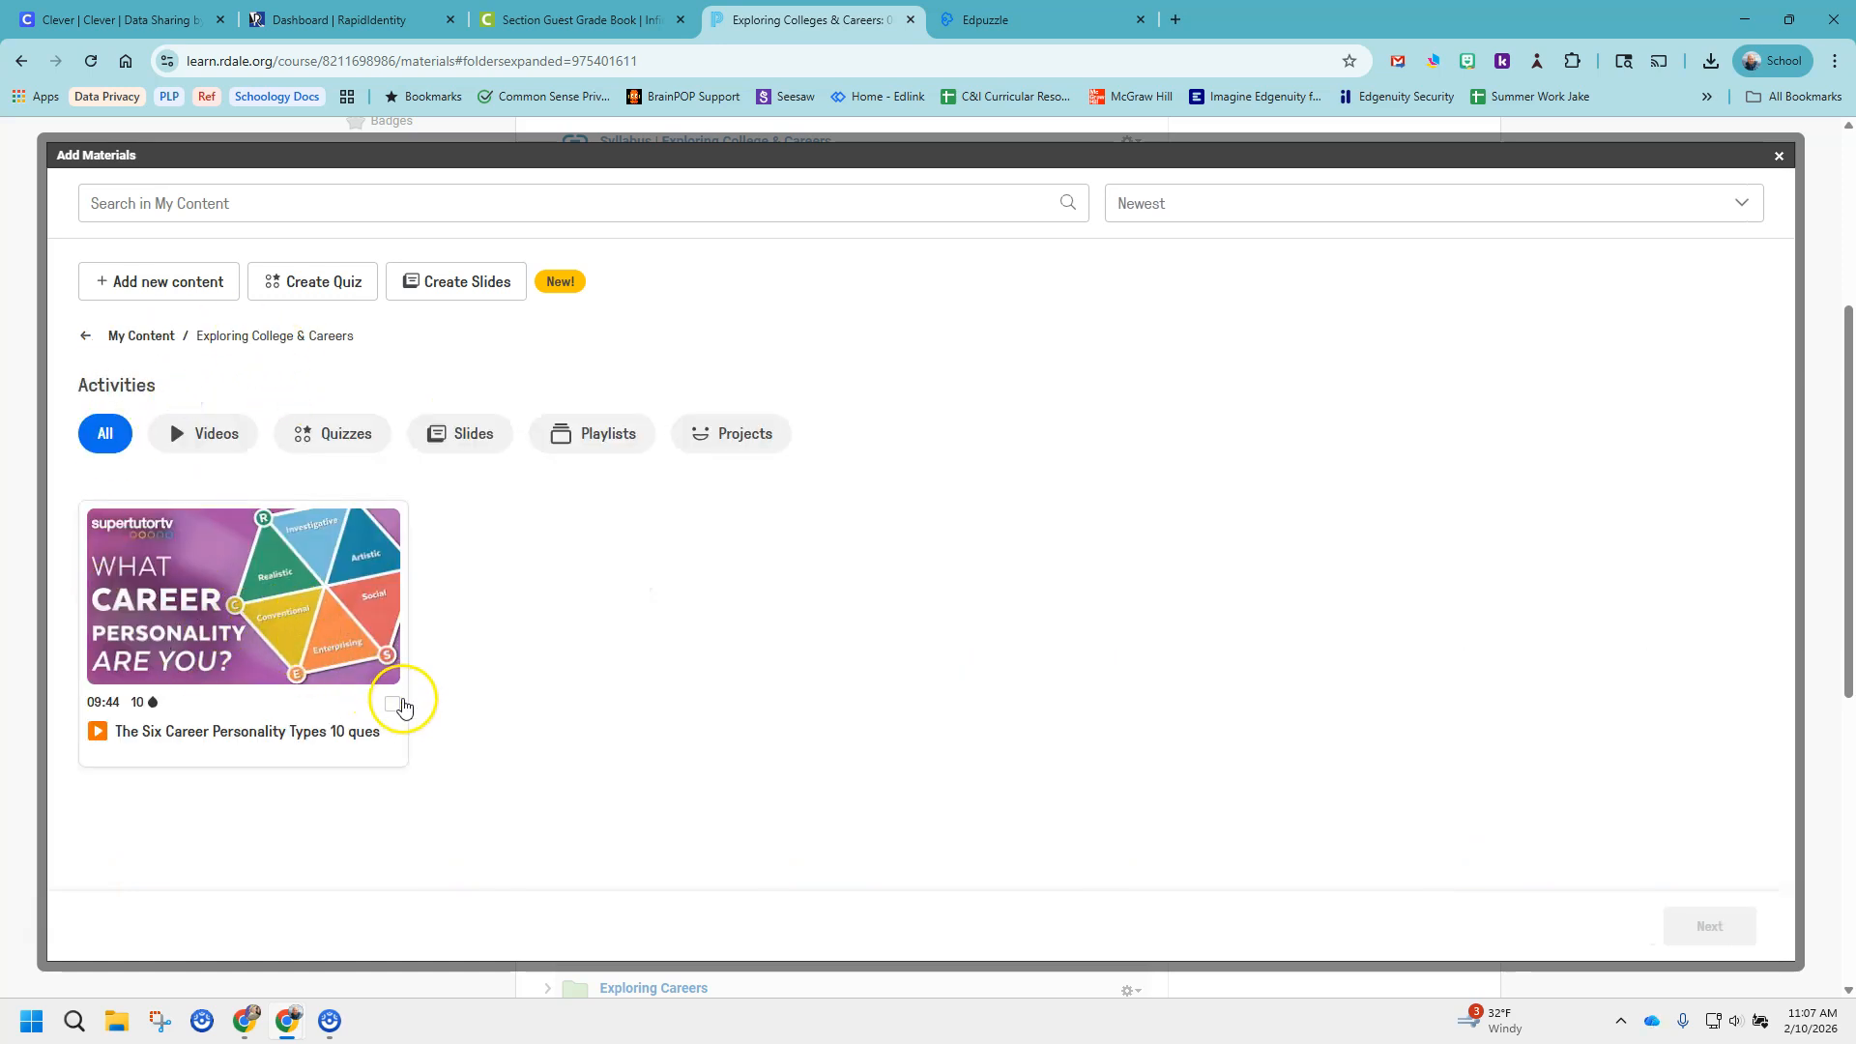
{"action": "left_click", "coordinate": [393, 705]}
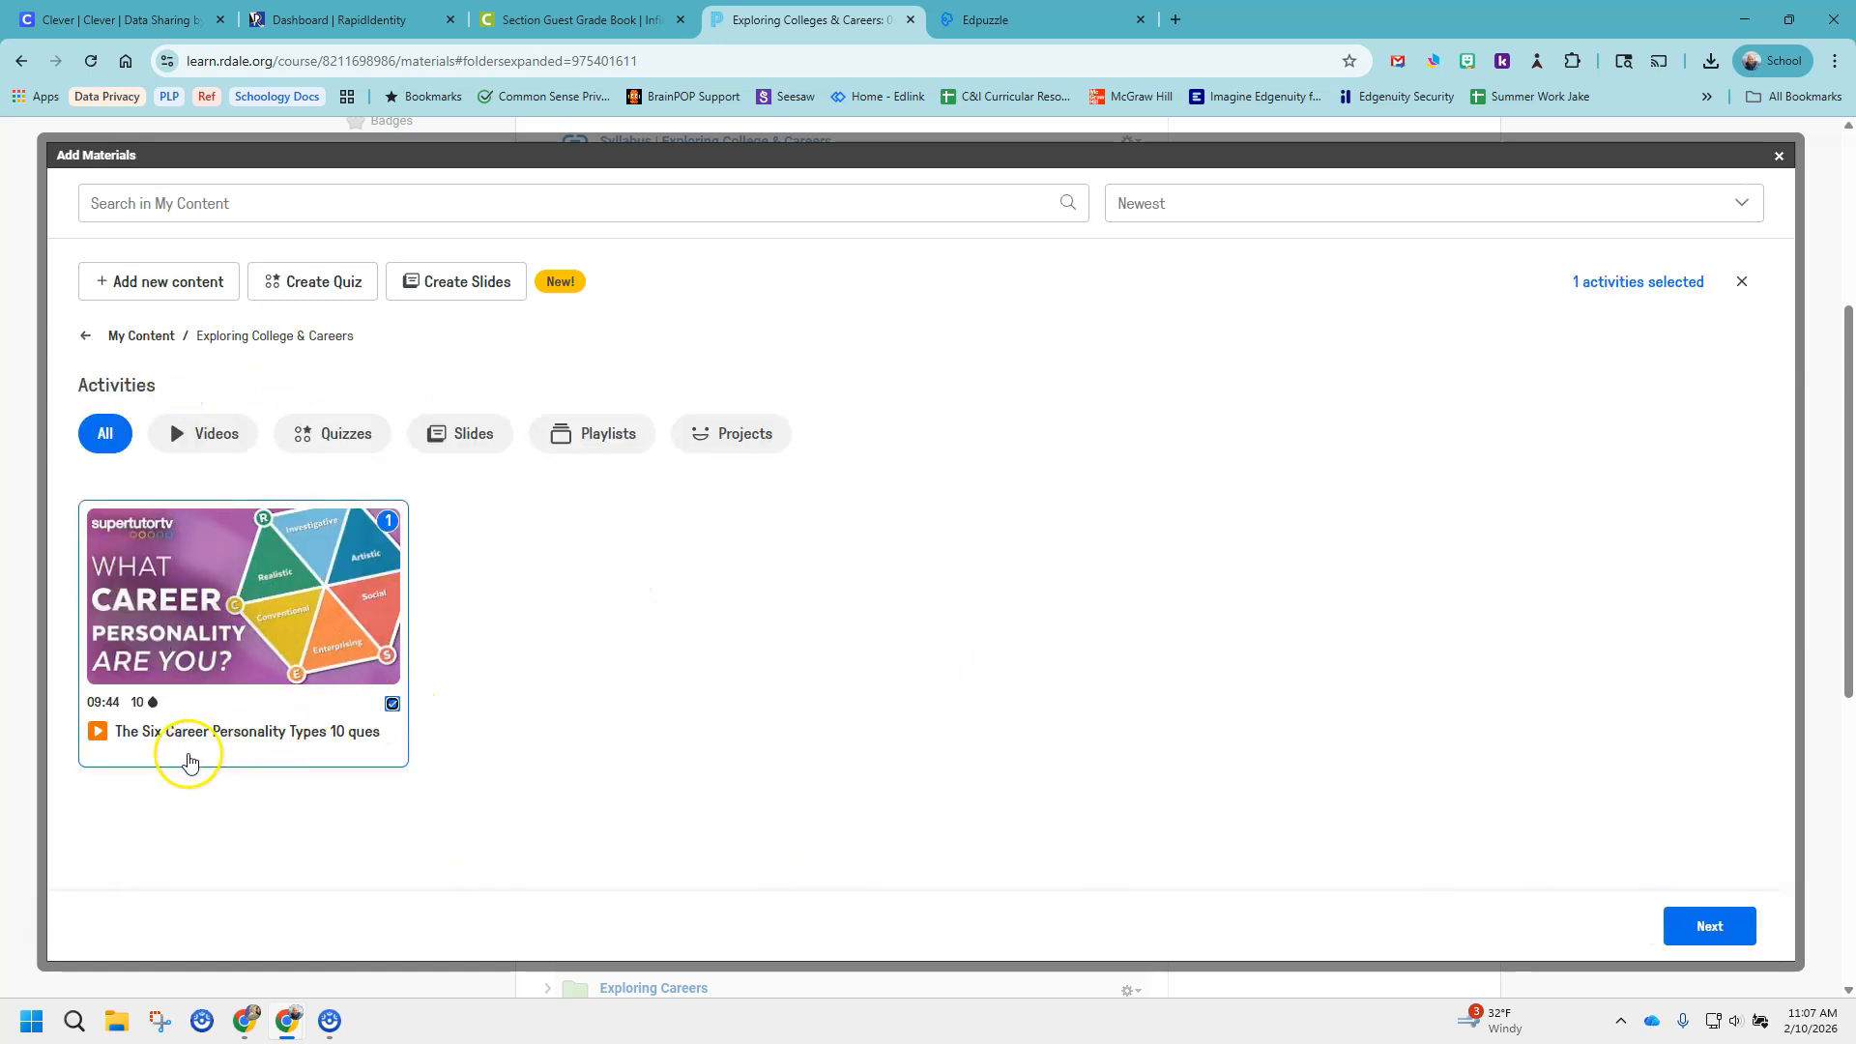
{"action": "left_click", "coordinate": [1711, 925]}
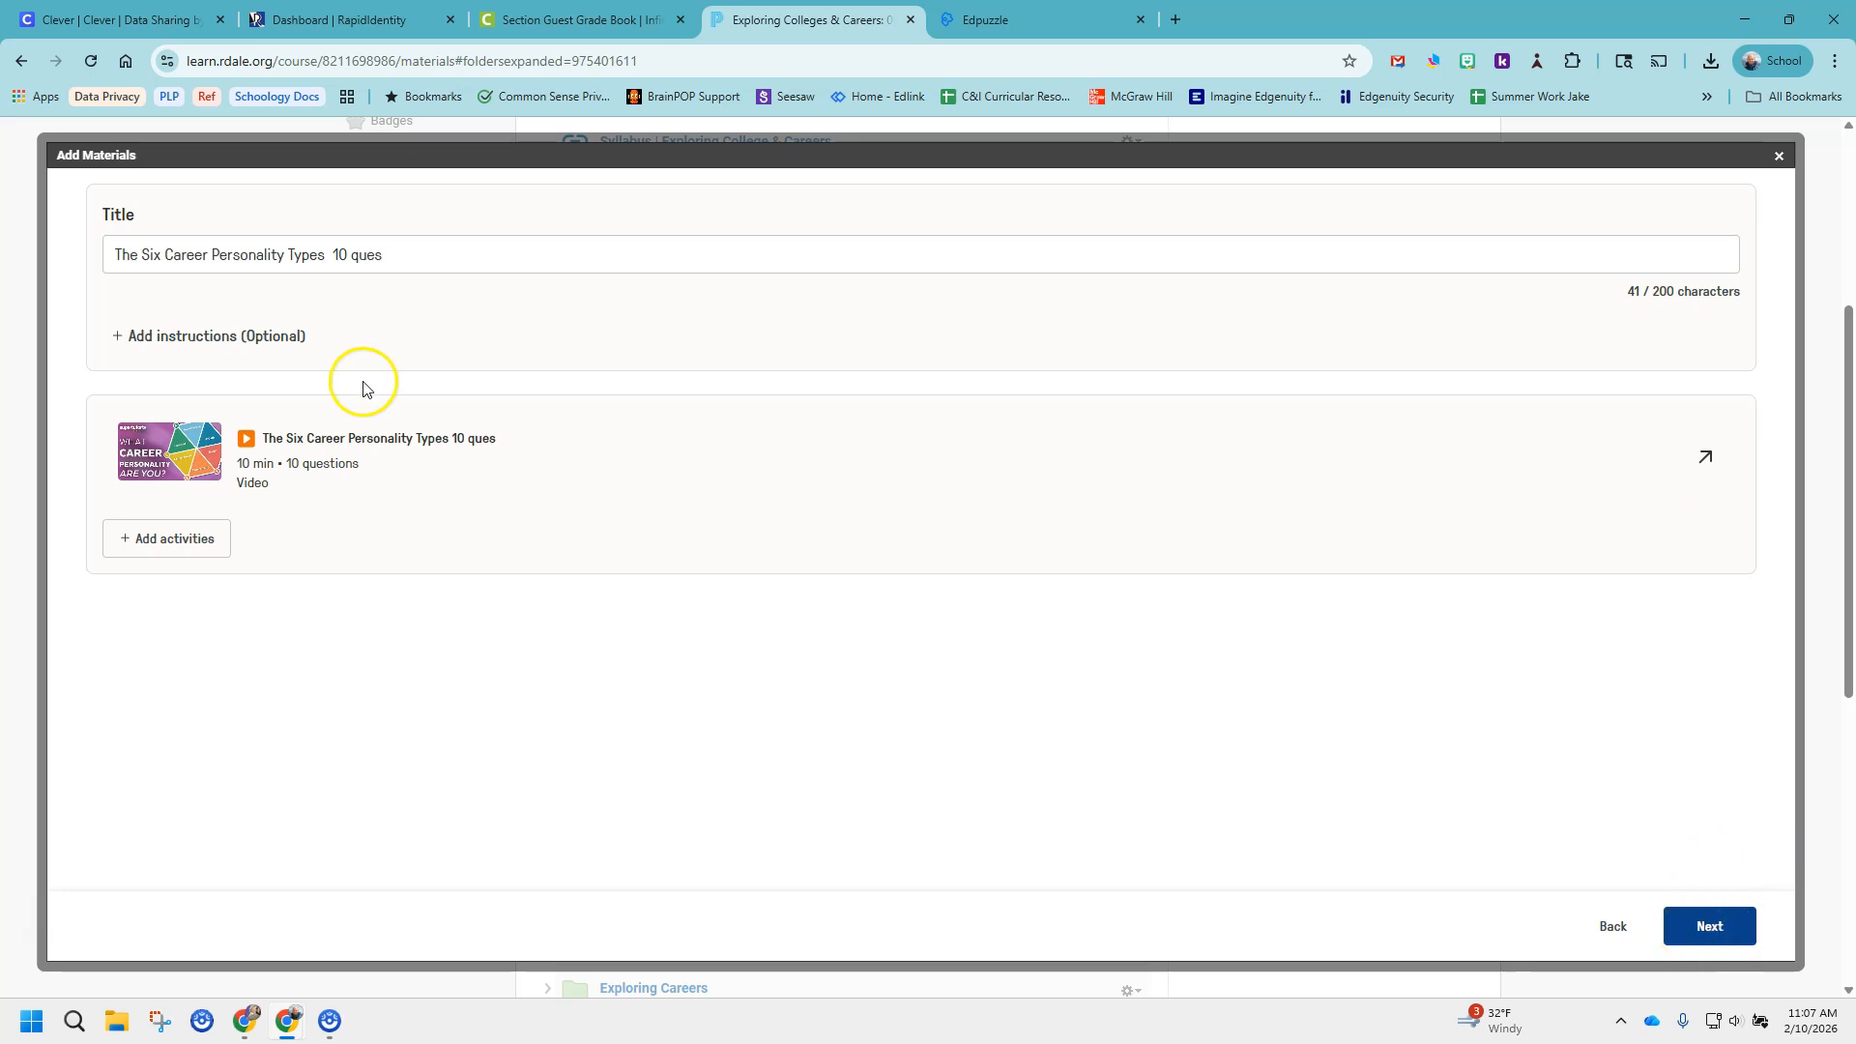
Add the instructions "Make sure to watch all the way to the end of the video!" and continue to the assignment settings.
{"action": "left_click", "coordinate": [266, 335]}
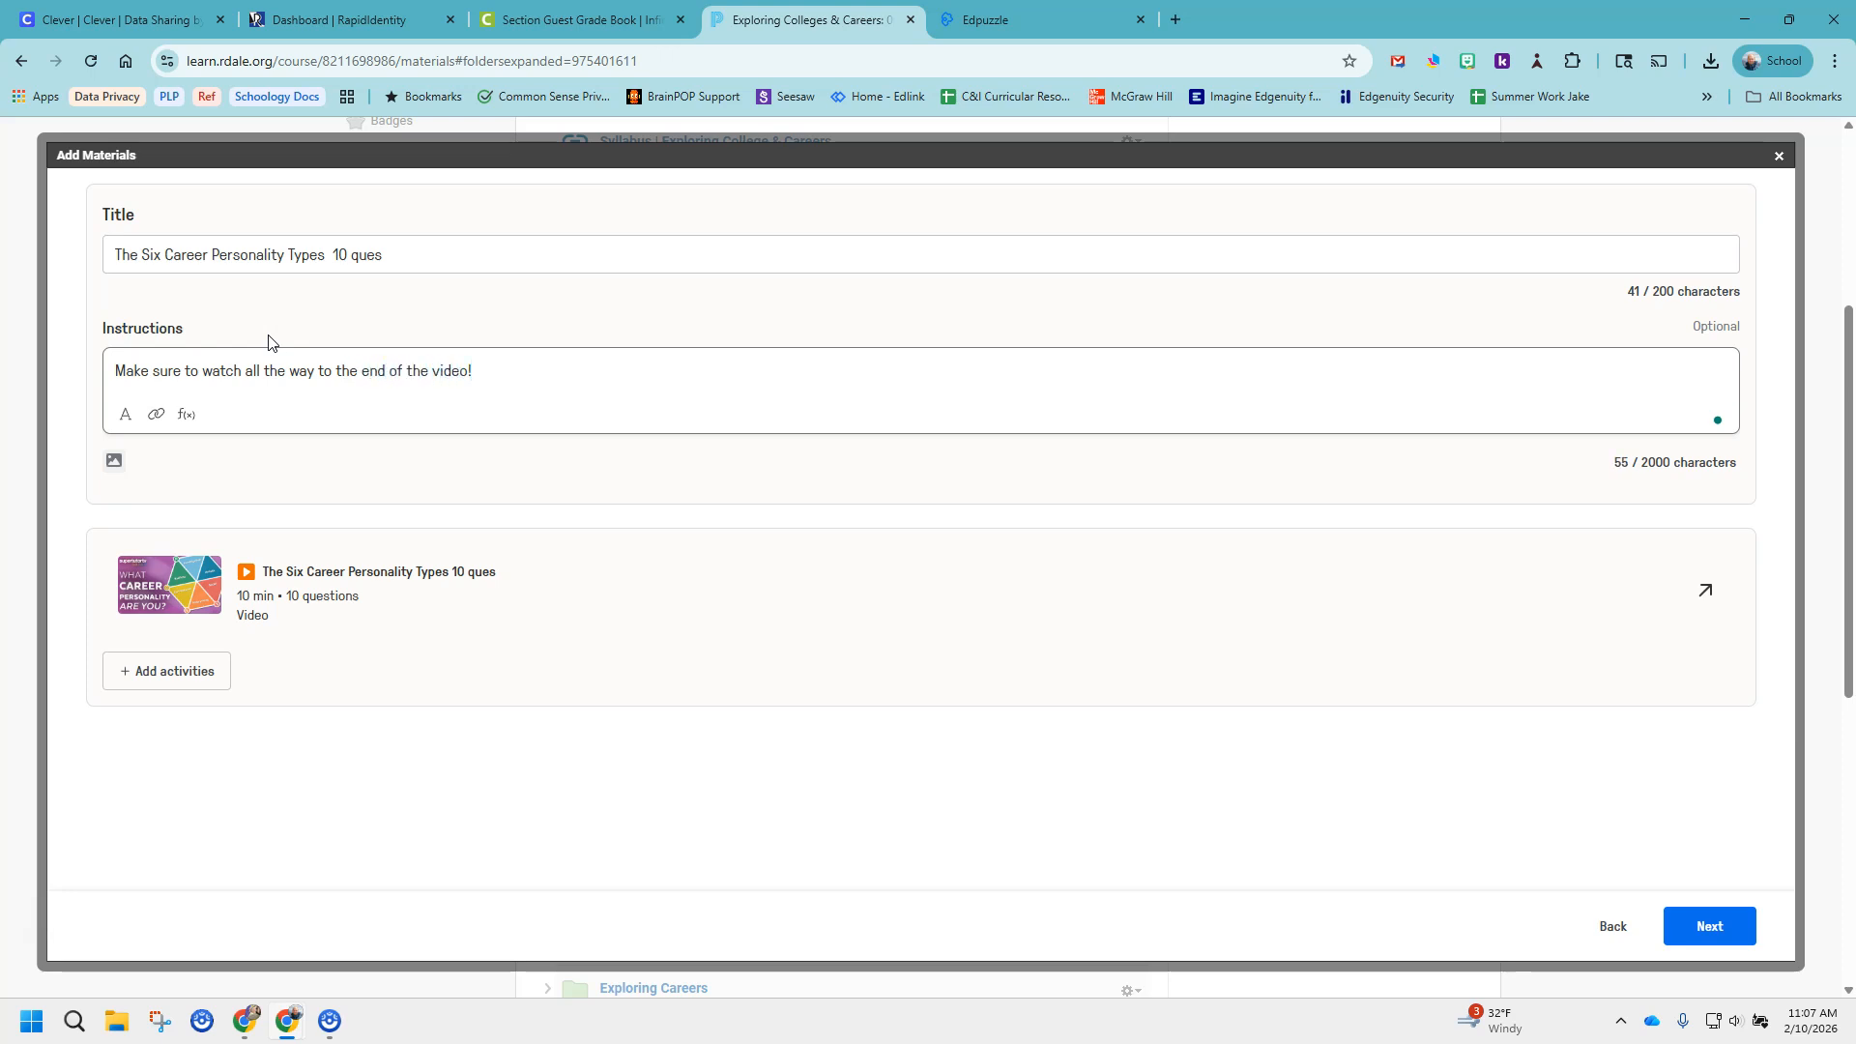
{"action": "left_click", "coordinate": [563, 455]}
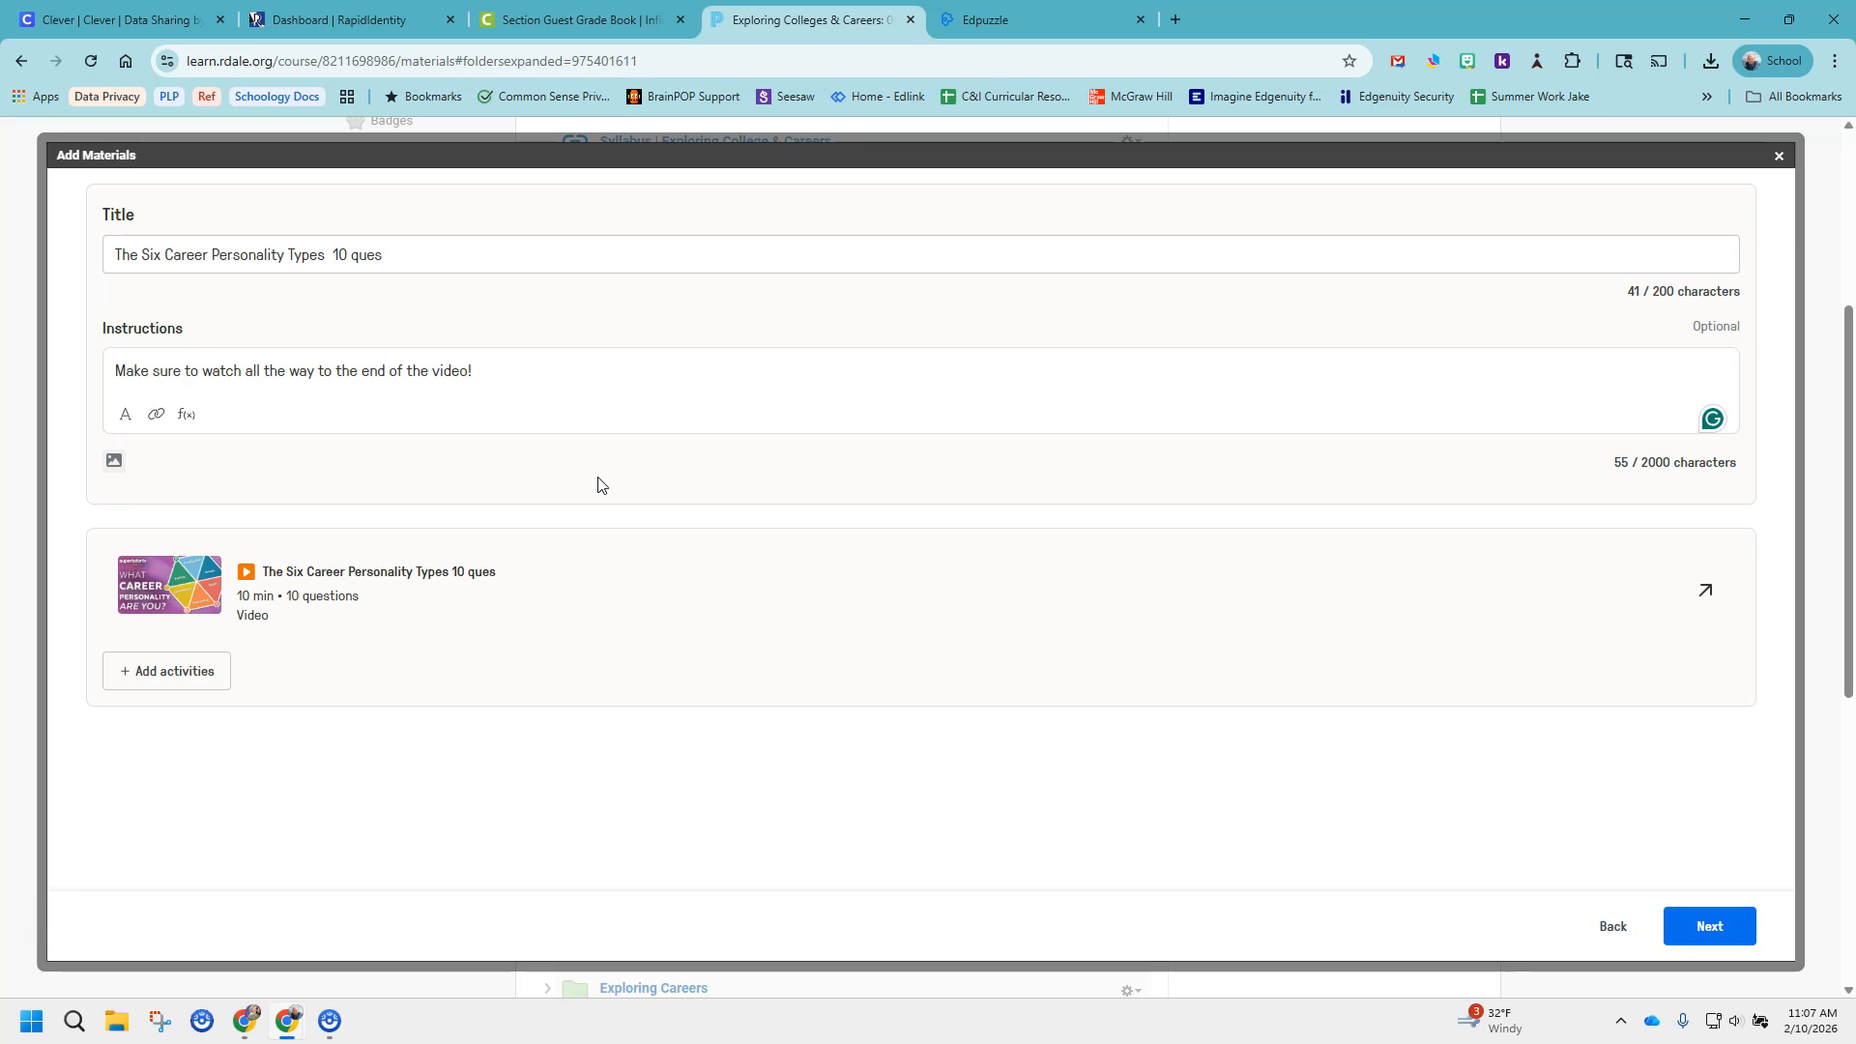
{"action": "left_click", "coordinate": [1710, 929]}
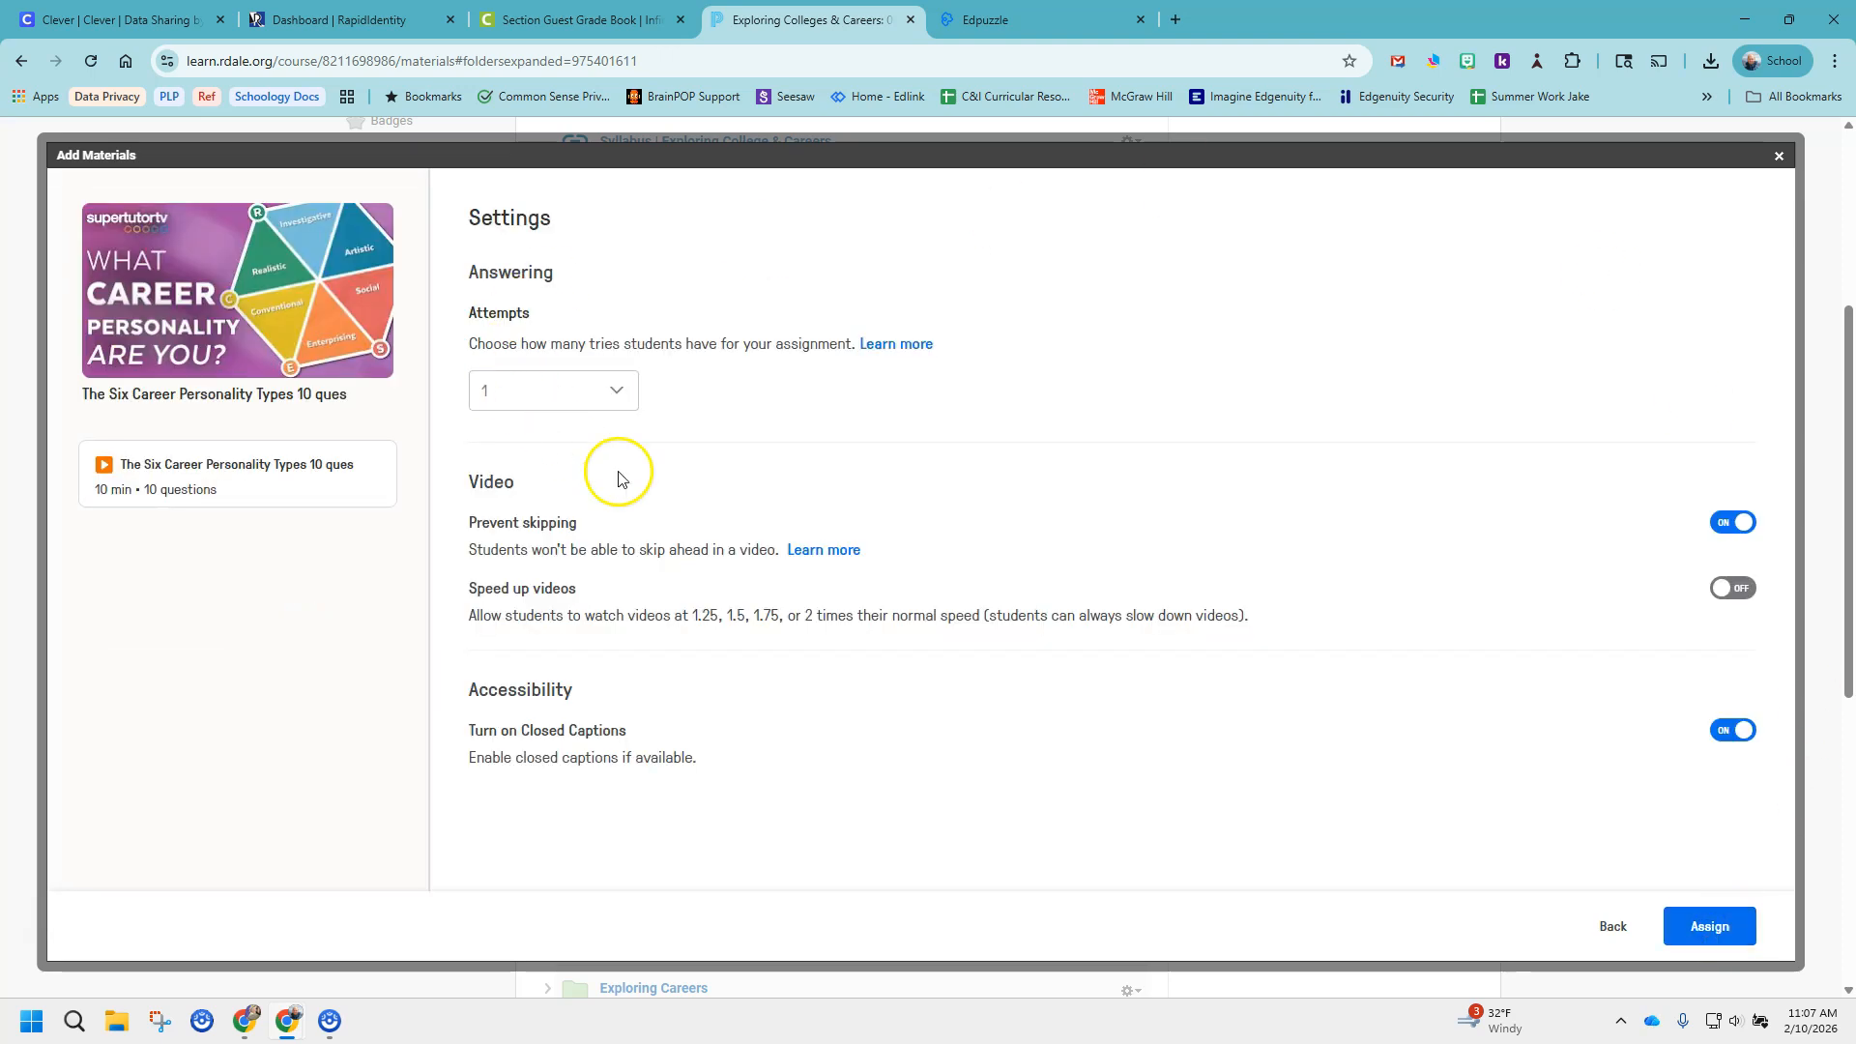
Set the number of attempts students have for the assignment to 2.
{"action": "left_click", "coordinate": [617, 392]}
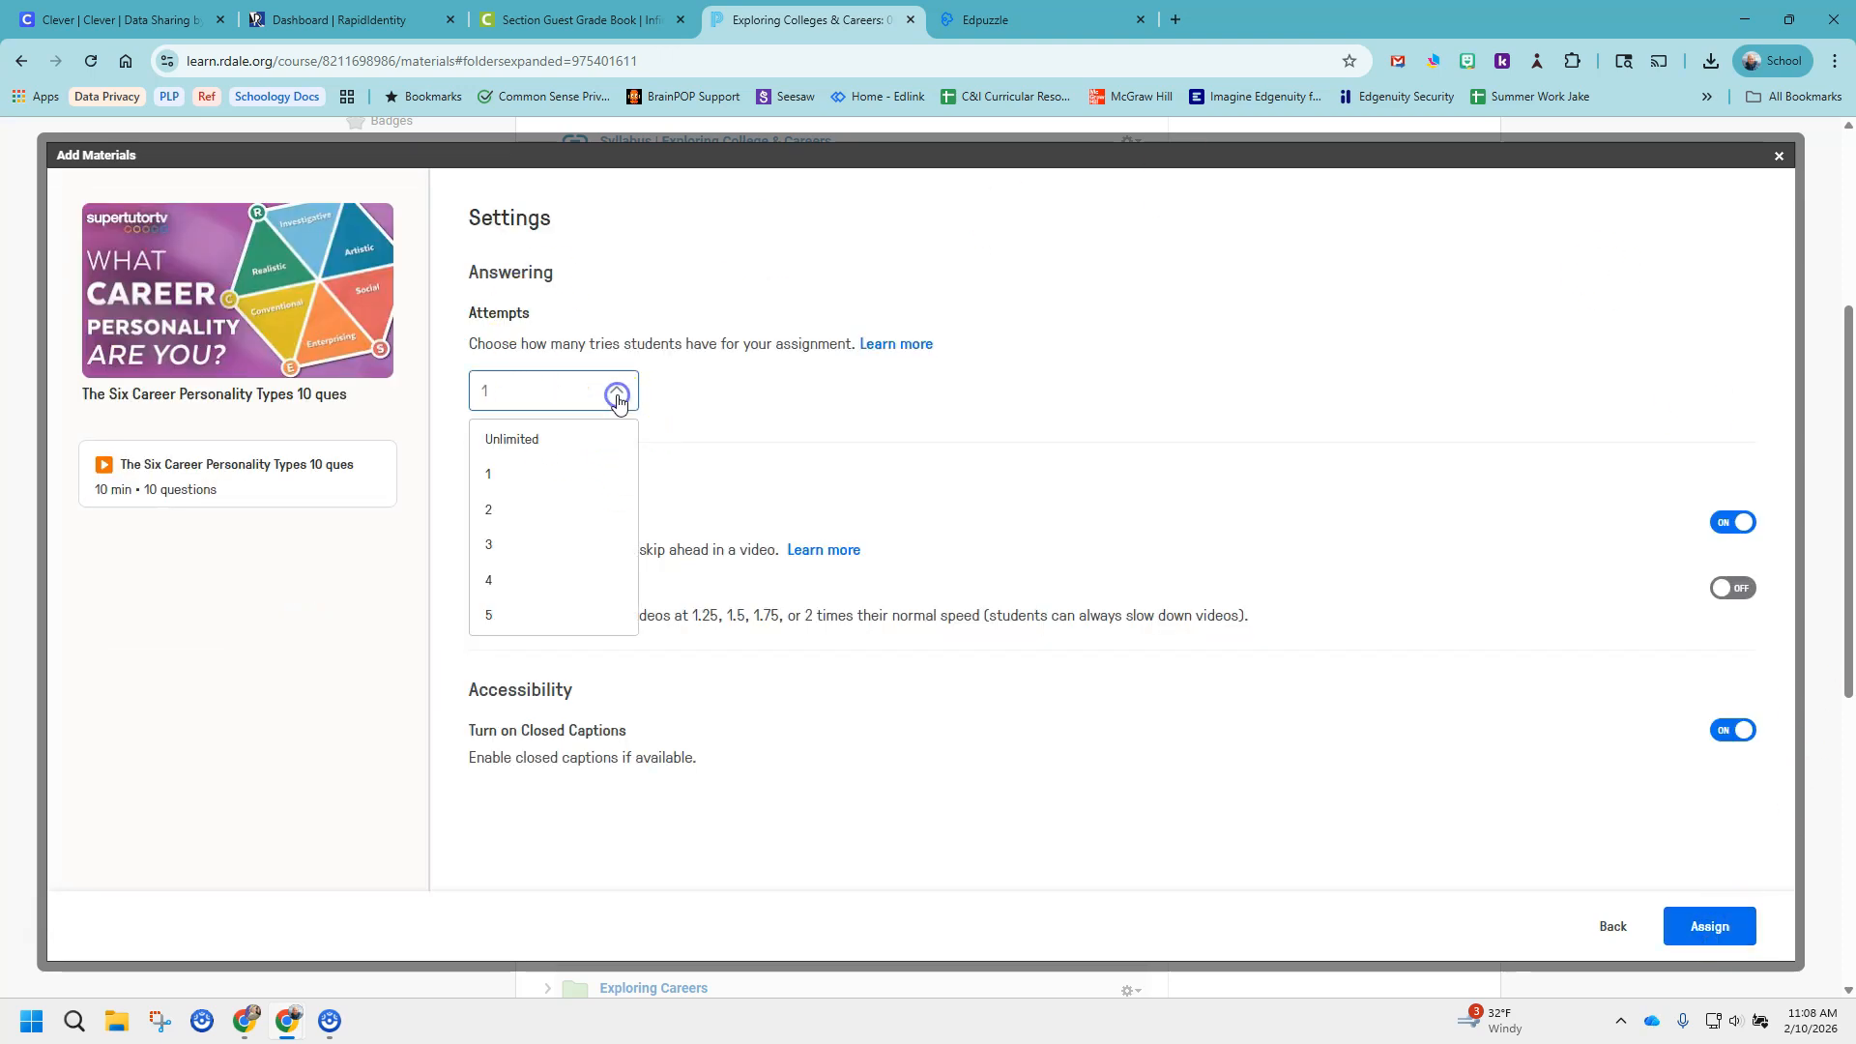
{"action": "left_click", "coordinate": [523, 508]}
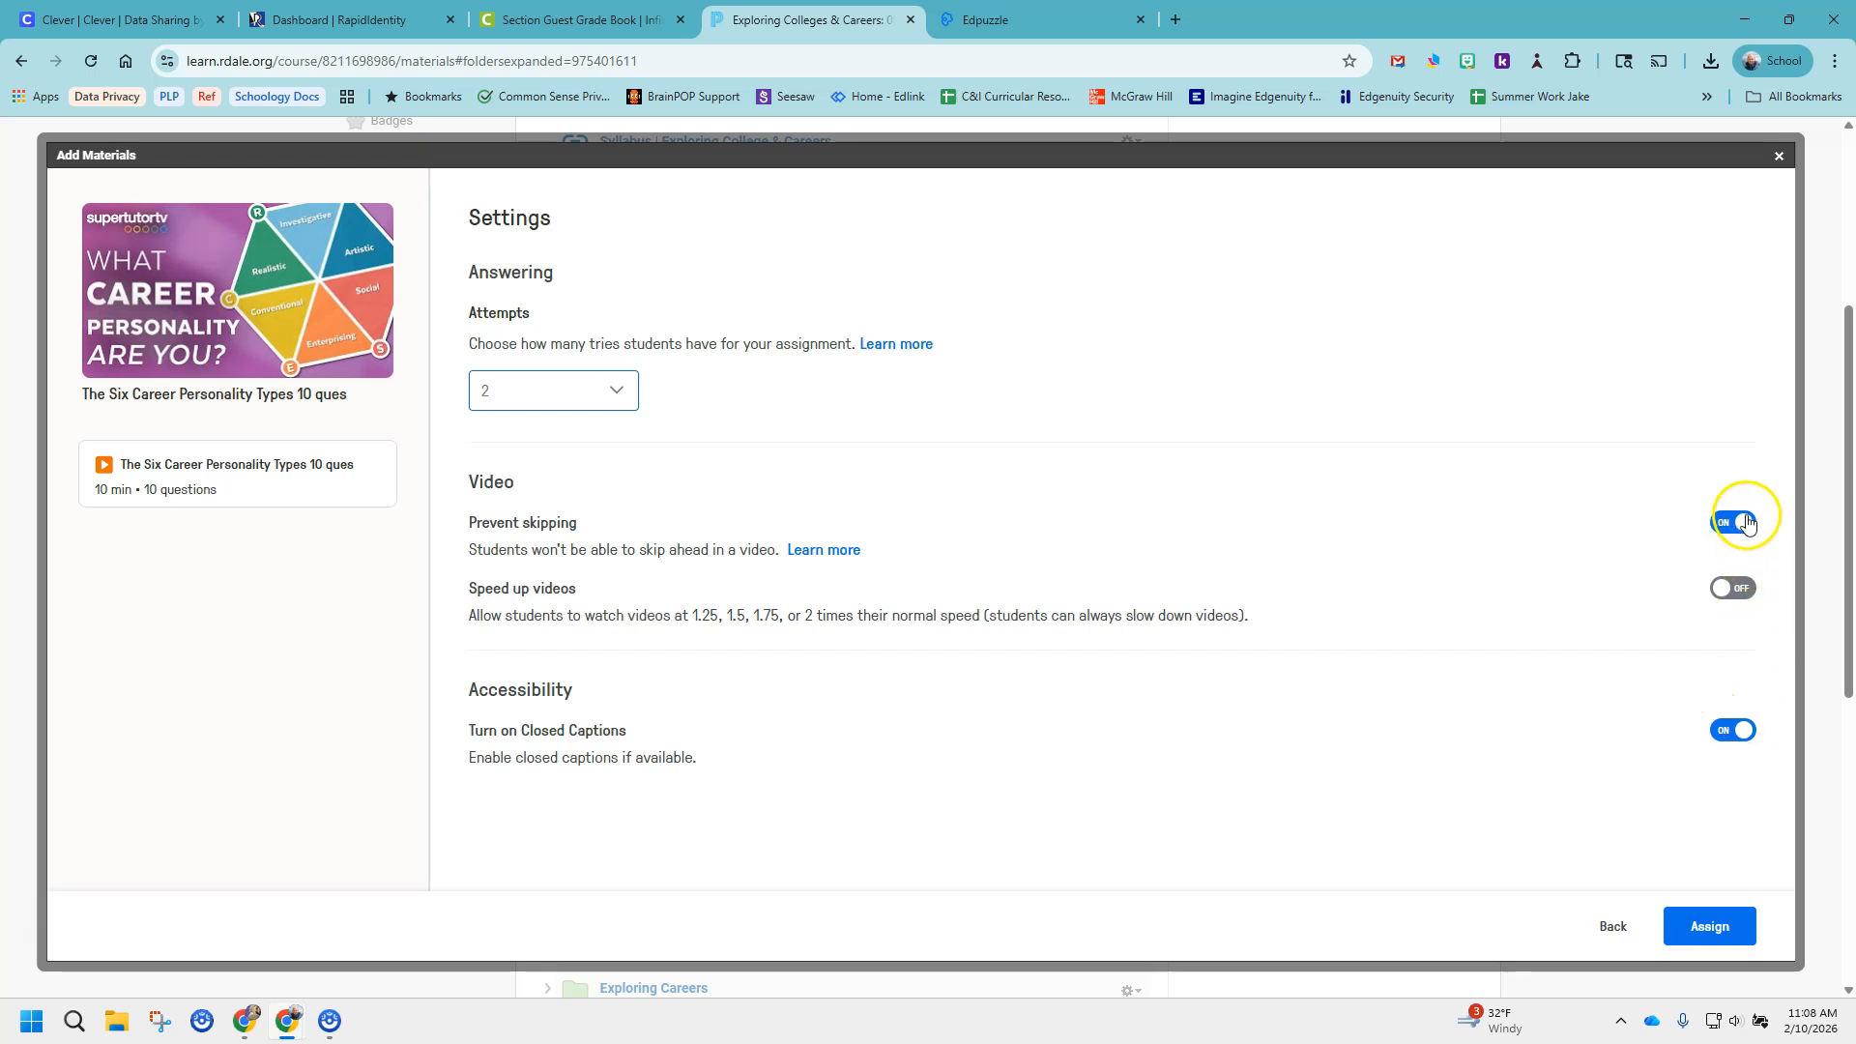
Assign the video activity and open "The Six Career Personality Types 10 ques" in the Unit 3 folder for editing.
{"action": "left_click", "coordinate": [1711, 925]}
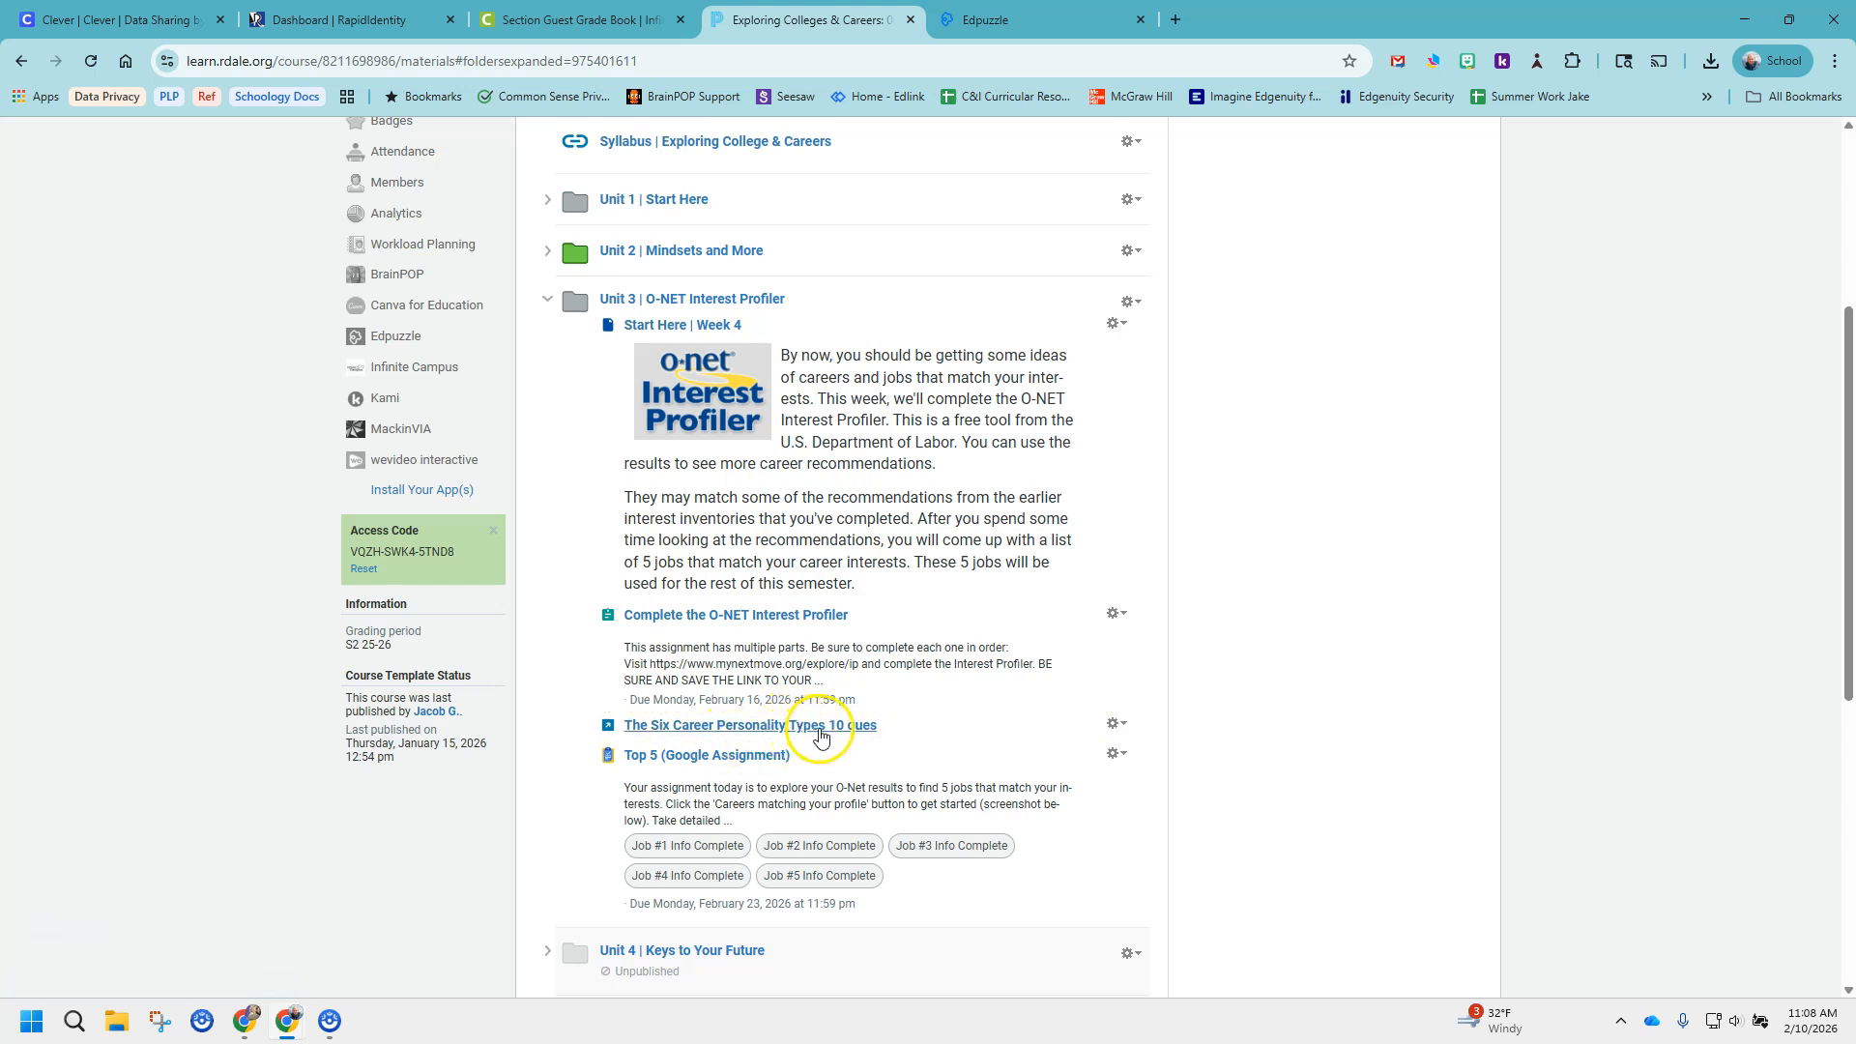
{"action": "left_click", "coordinate": [1119, 727]}
{"action": "left_click", "coordinate": [1144, 752]}
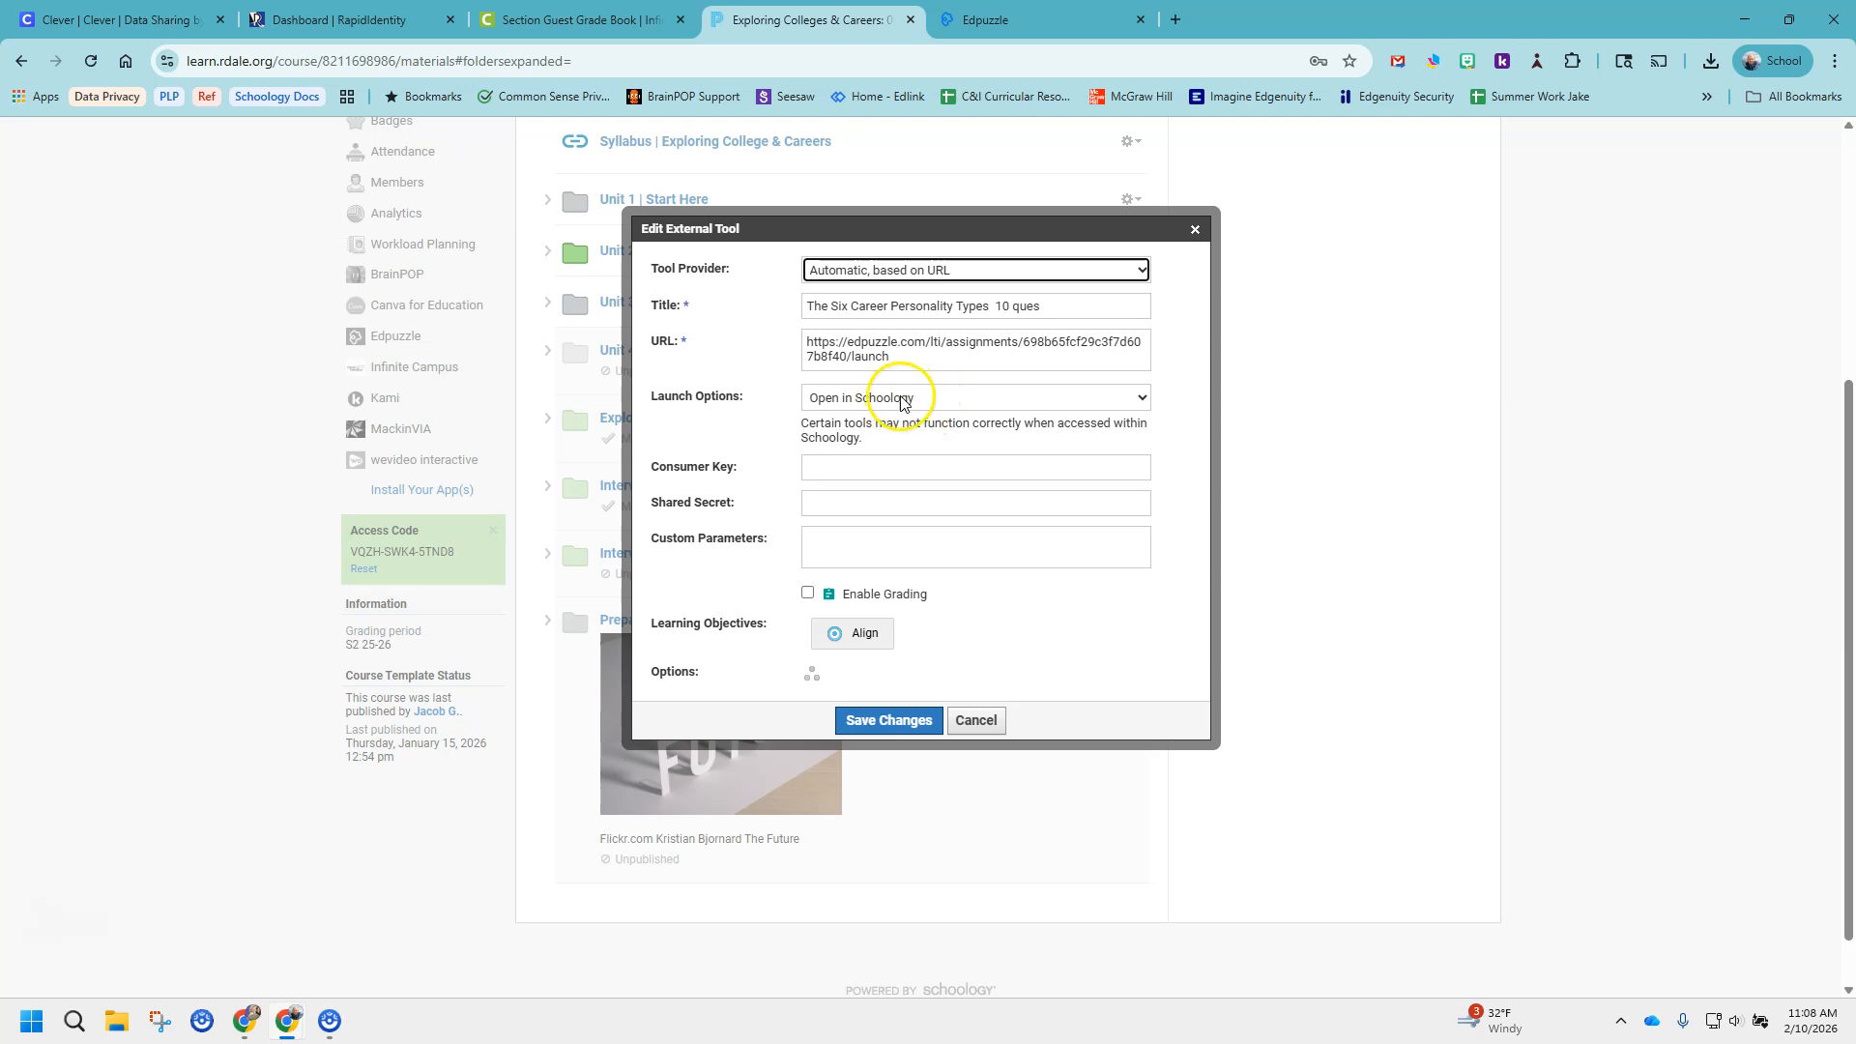
Enable grading for the video activity and make it worth 10 points.
{"action": "left_click", "coordinate": [808, 594]}
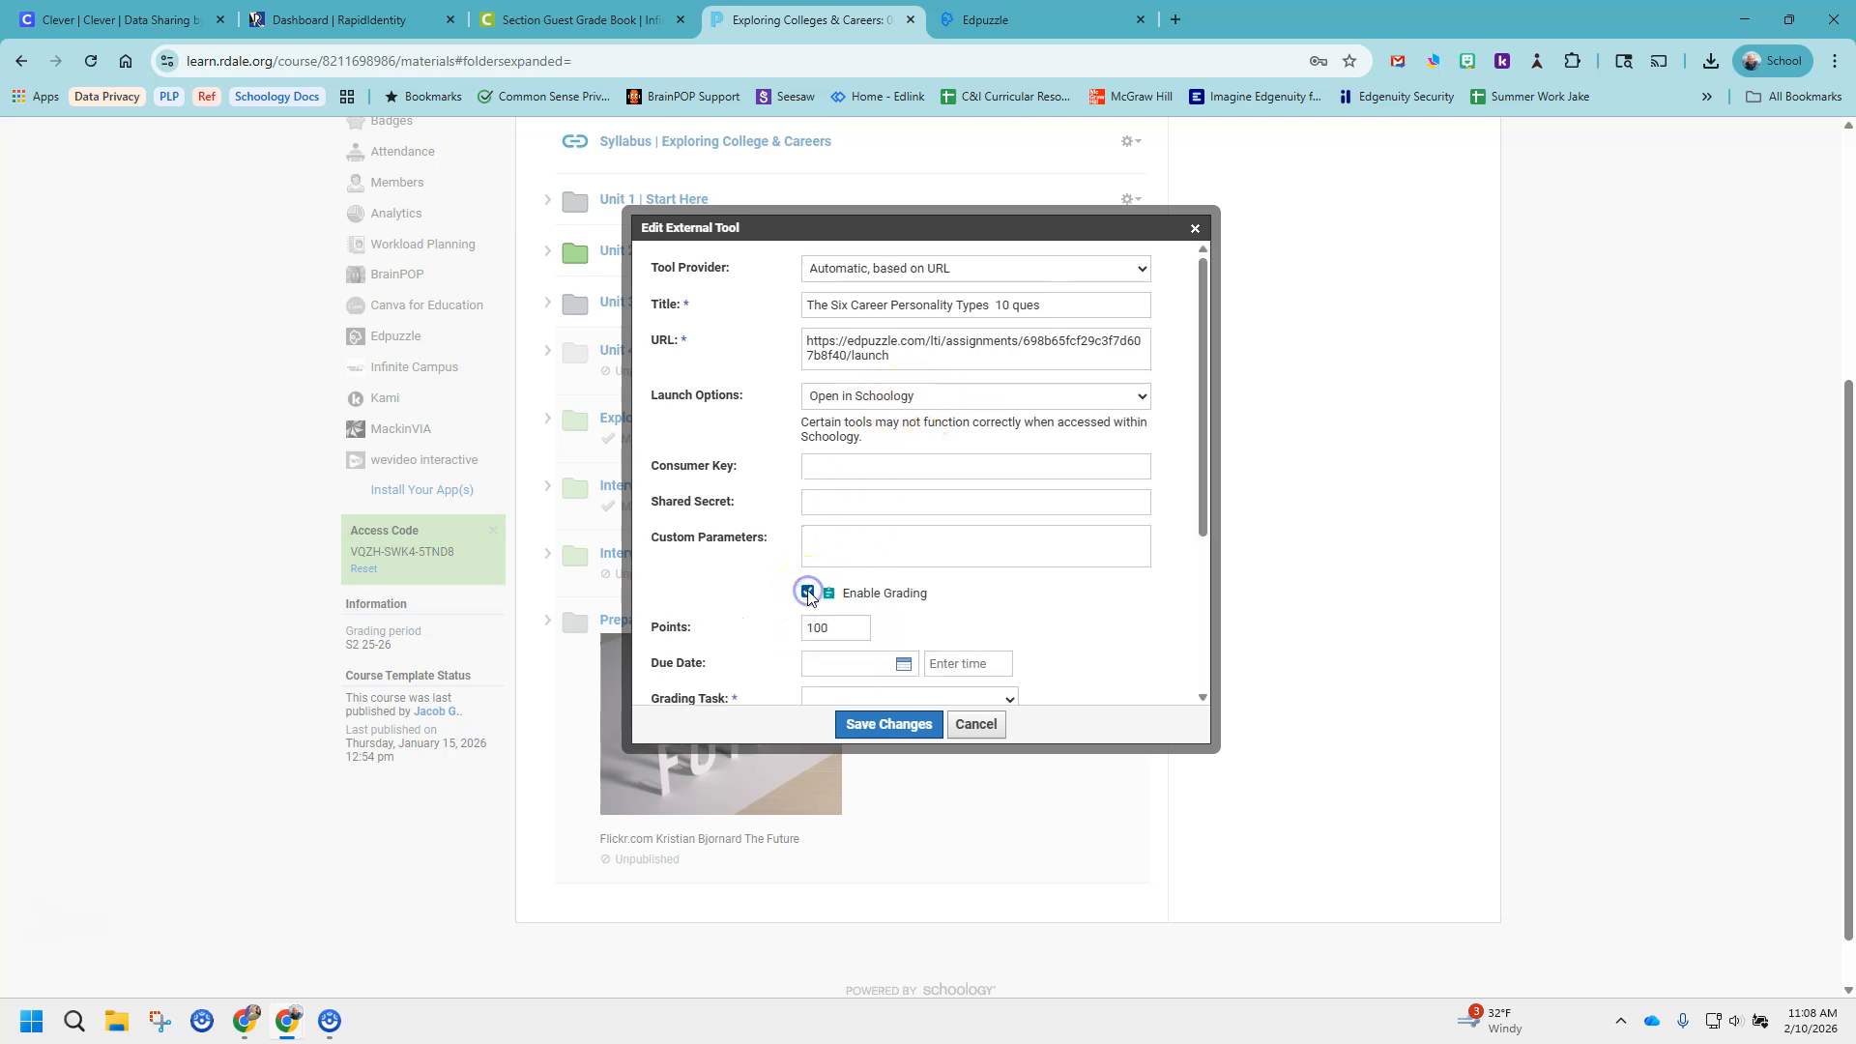
{"action": "scroll", "coordinate": [1155, 619], "scroll_direction": "down", "scroll_amount": 2}
{"action": "double_click", "coordinate": [819, 434]}
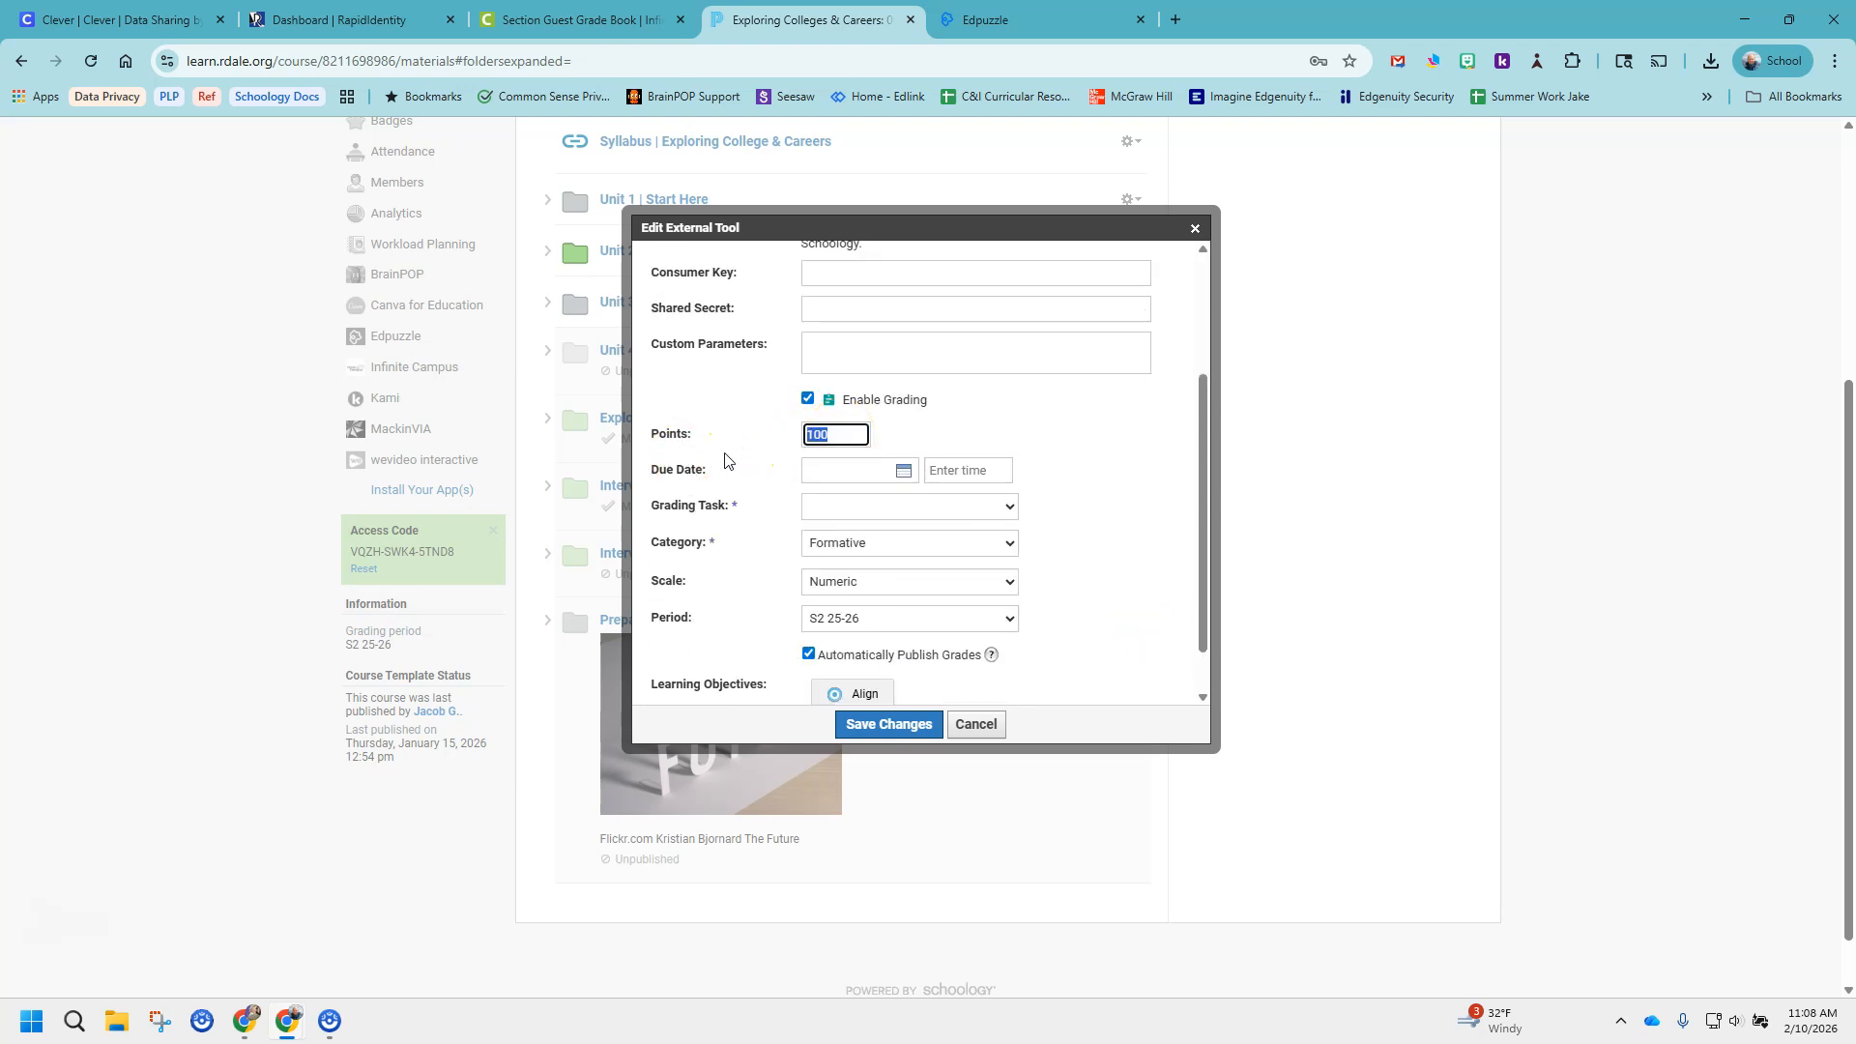
{"action": "type", "text": "10"}
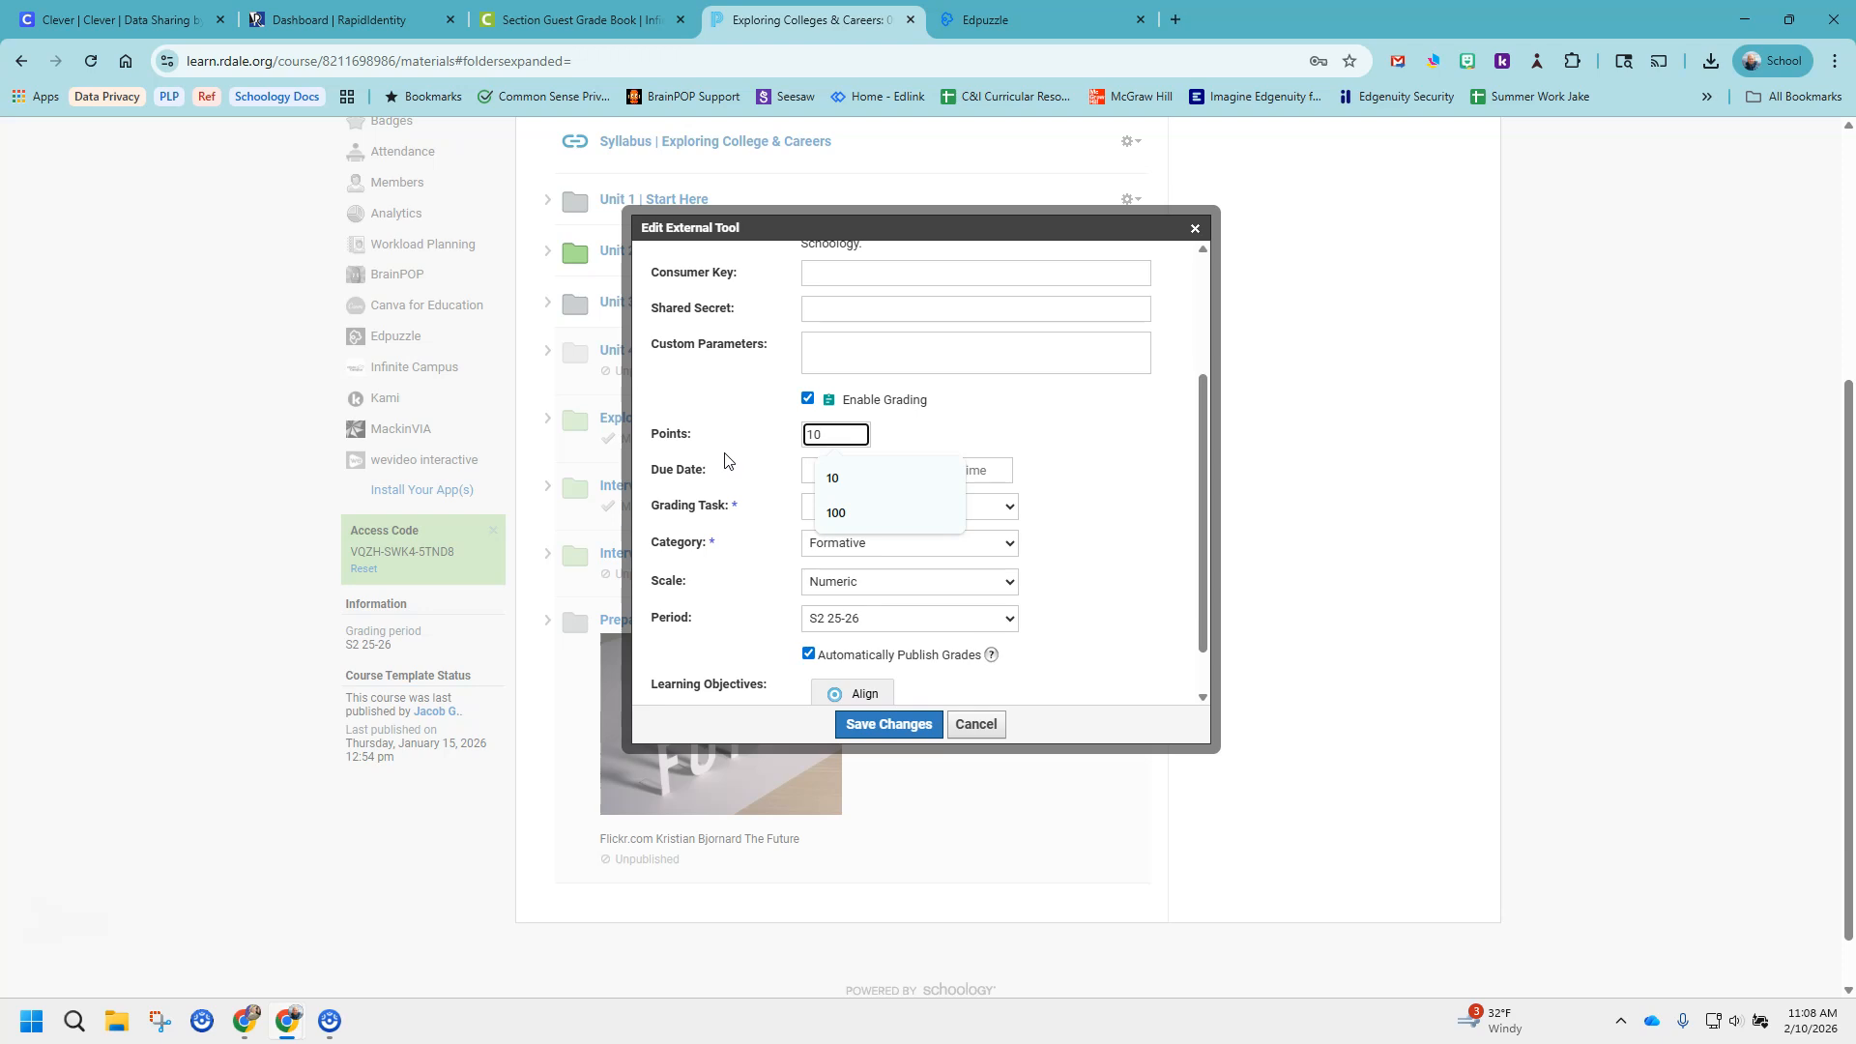
{"action": "left_click", "coordinate": [1098, 419]}
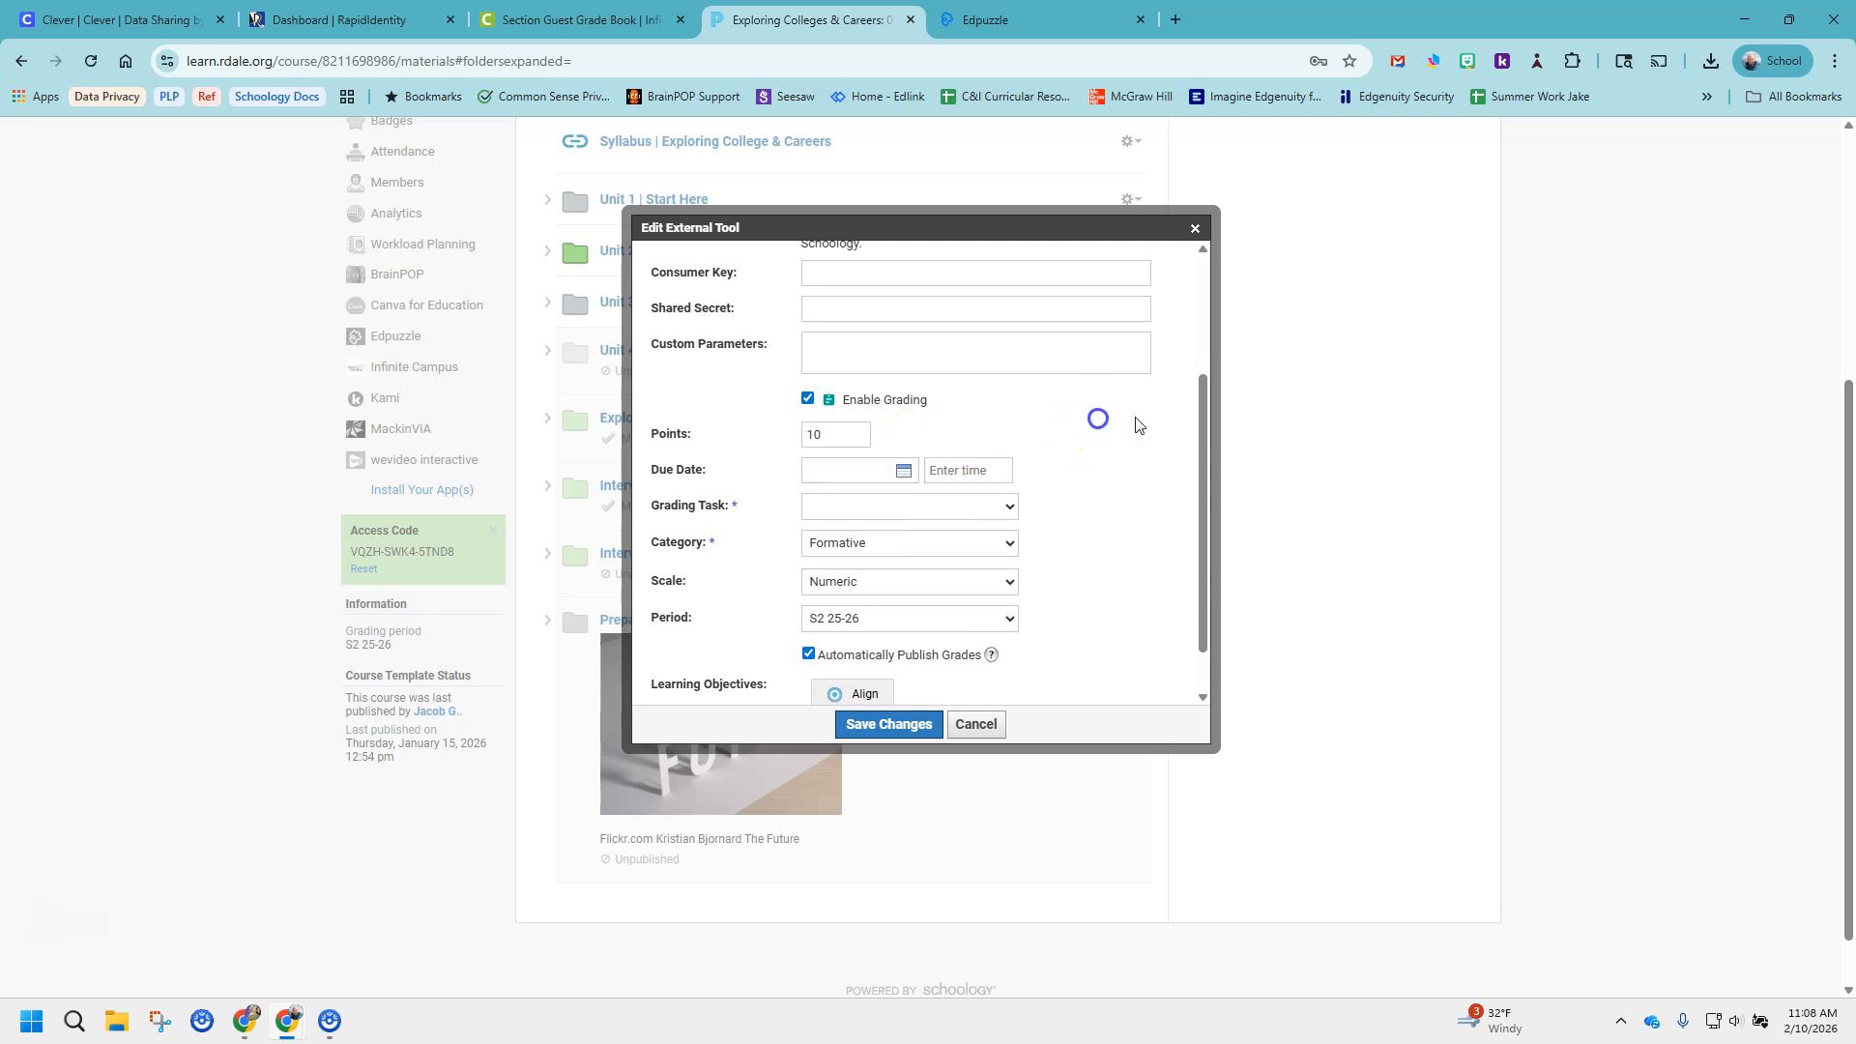
Set the due date to 2/16/26 and choose the "Quarter | 0661 1 Exploring Colleges & Careers | Secondary Score Group" grading task.
{"action": "left_click", "coordinate": [902, 471]}
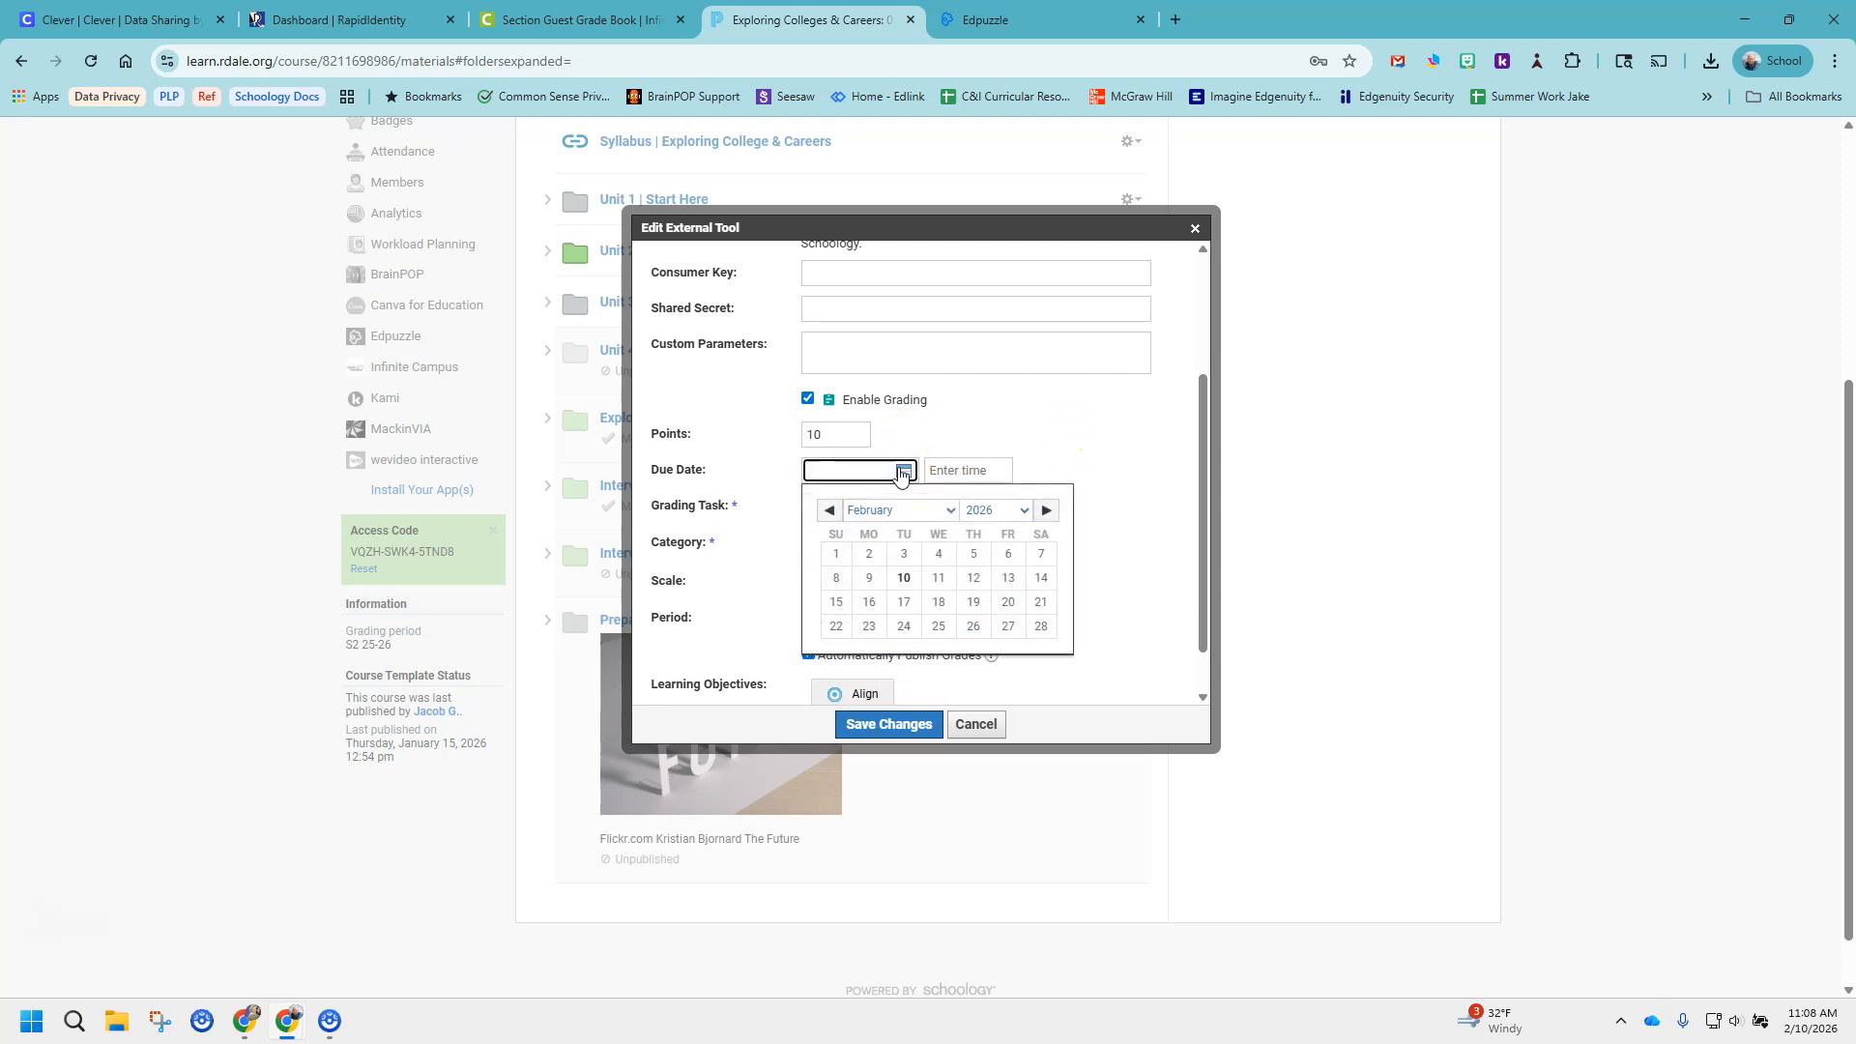
{"action": "left_click", "coordinate": [874, 603]}
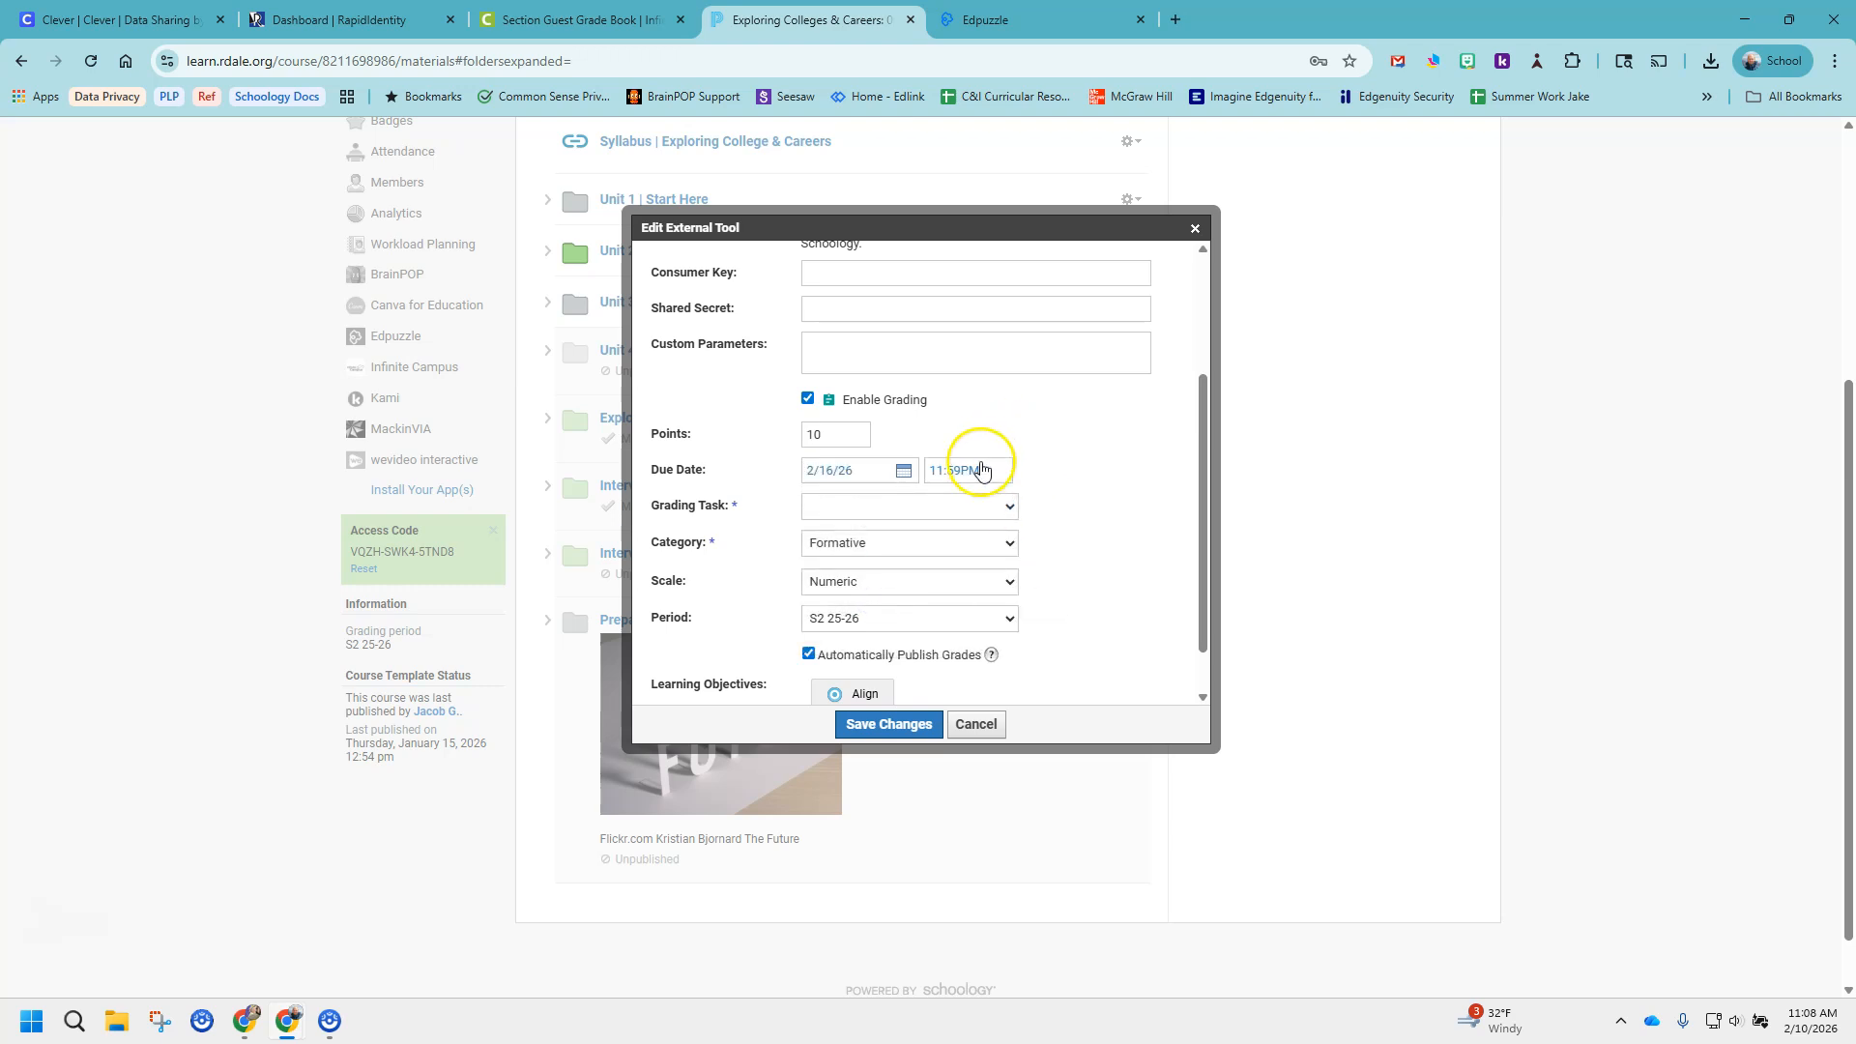
{"action": "left_click", "coordinate": [1010, 509]}
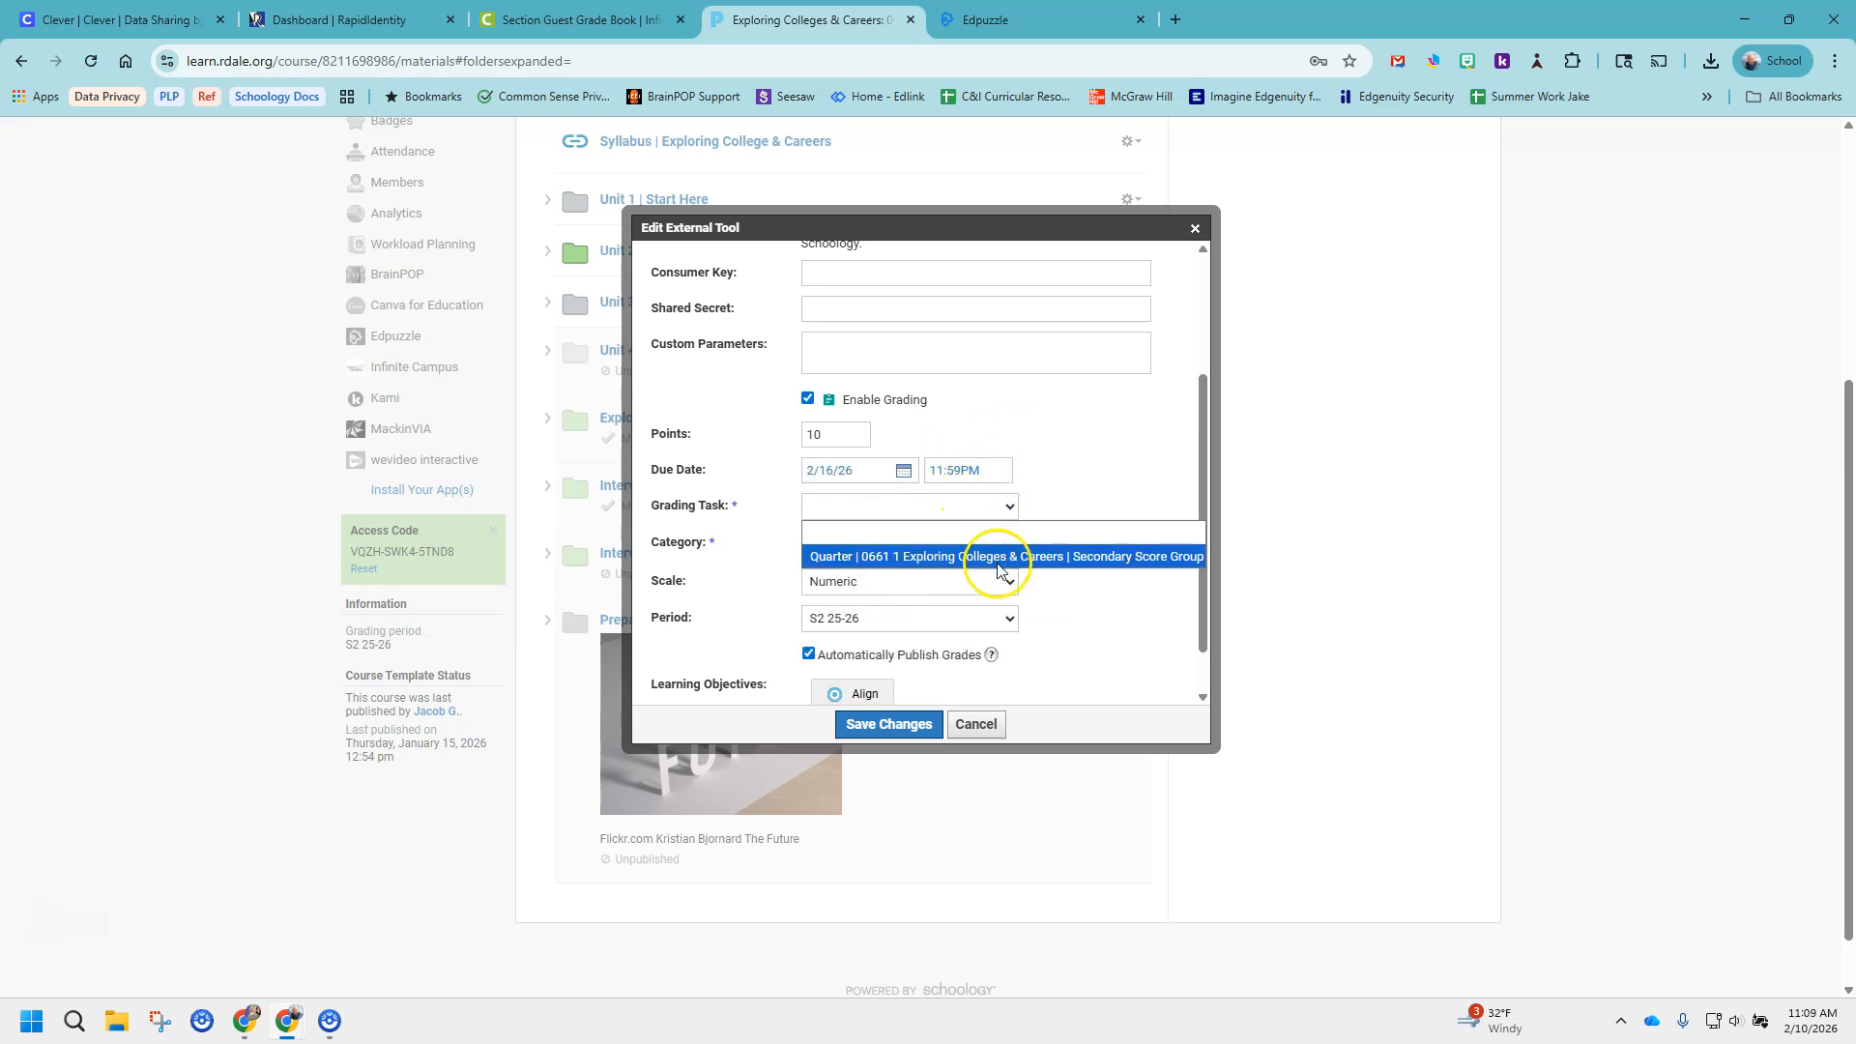
{"action": "left_click", "coordinate": [994, 549]}
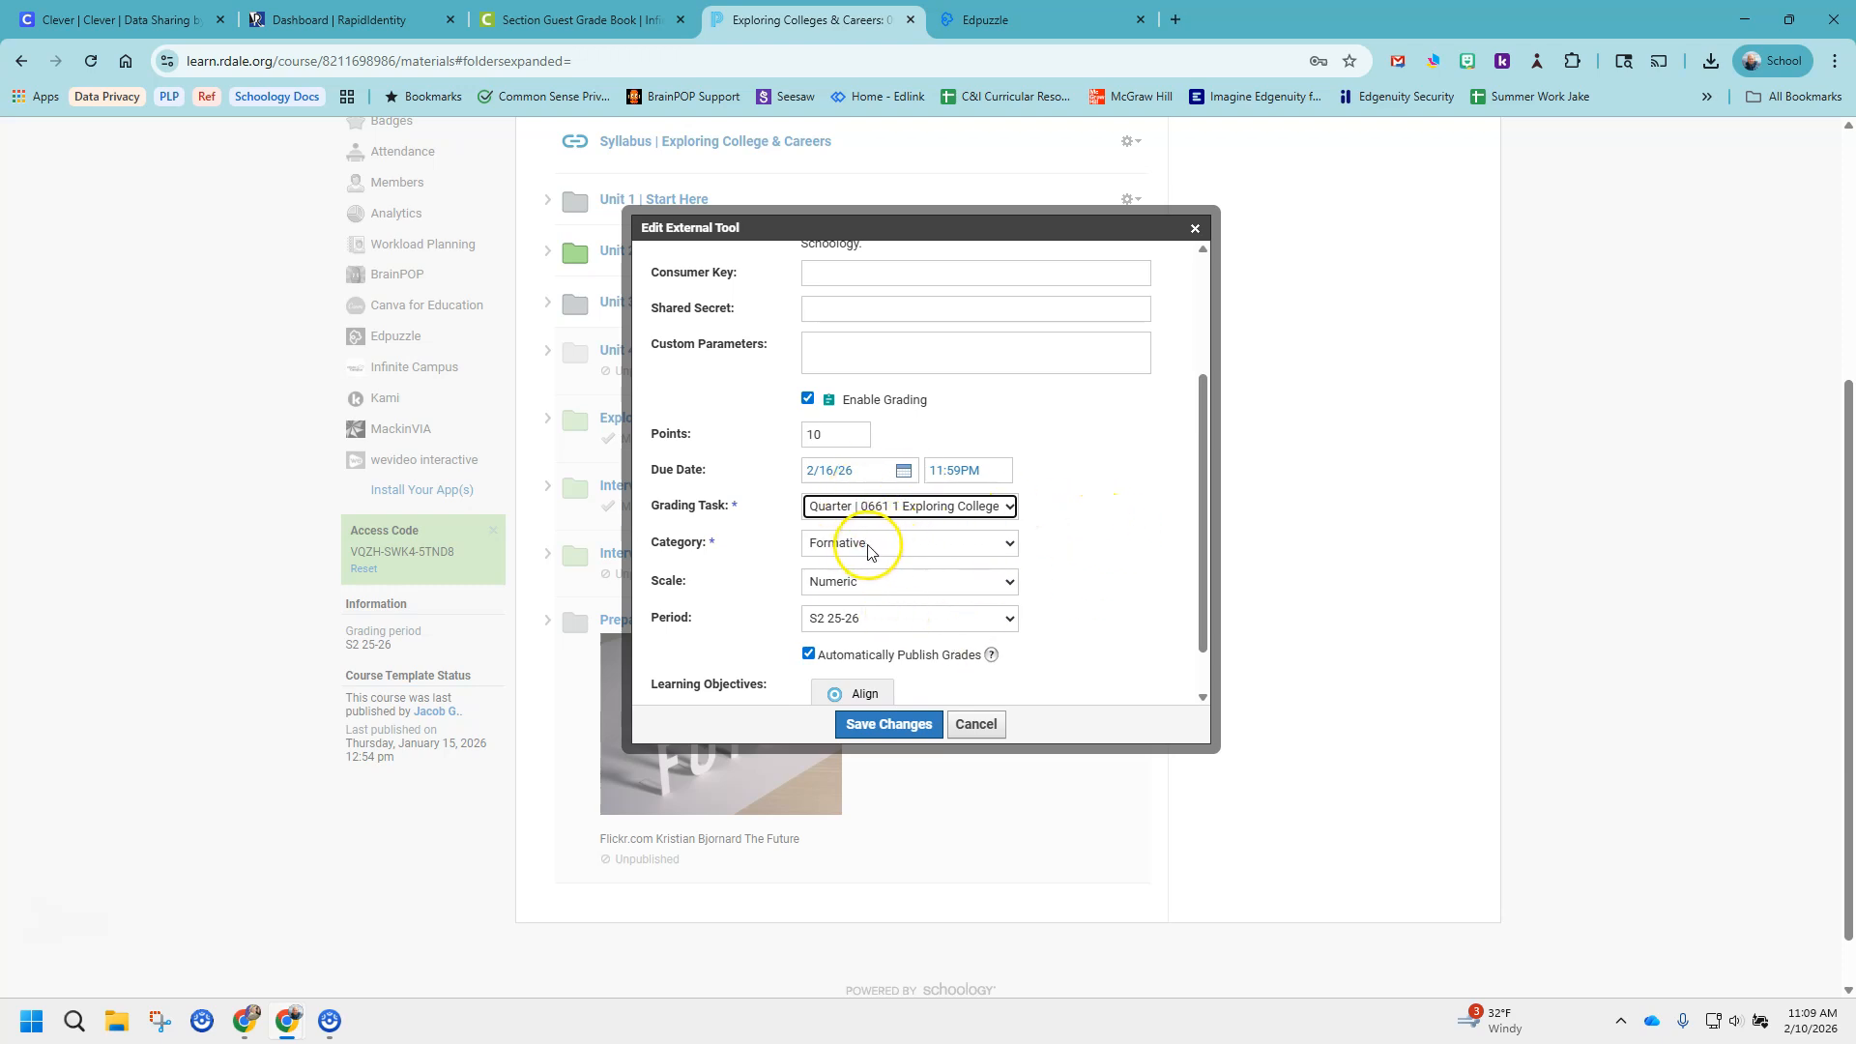
Save the changes to the video activity and reload the course materials page.
{"action": "scroll", "coordinate": [1097, 573], "scroll_direction": "down", "scroll_amount": 1}
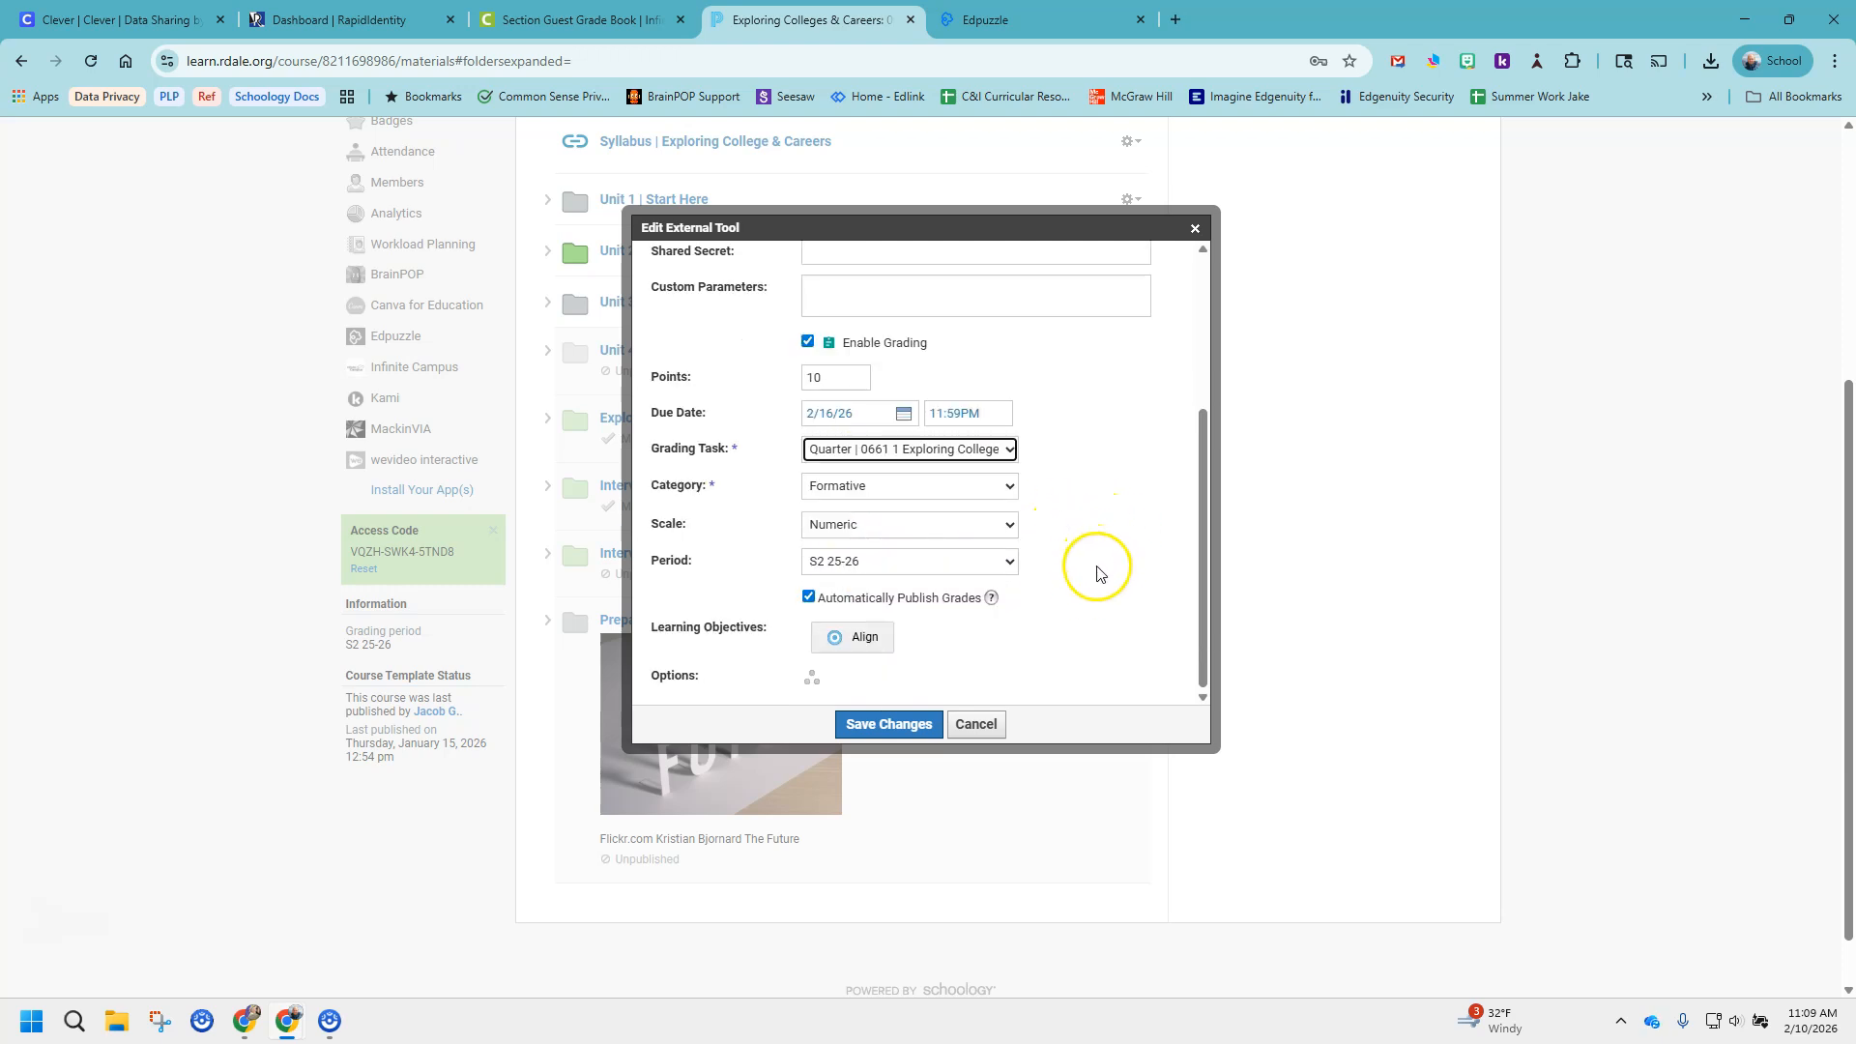
{"action": "left_click", "coordinate": [879, 727]}
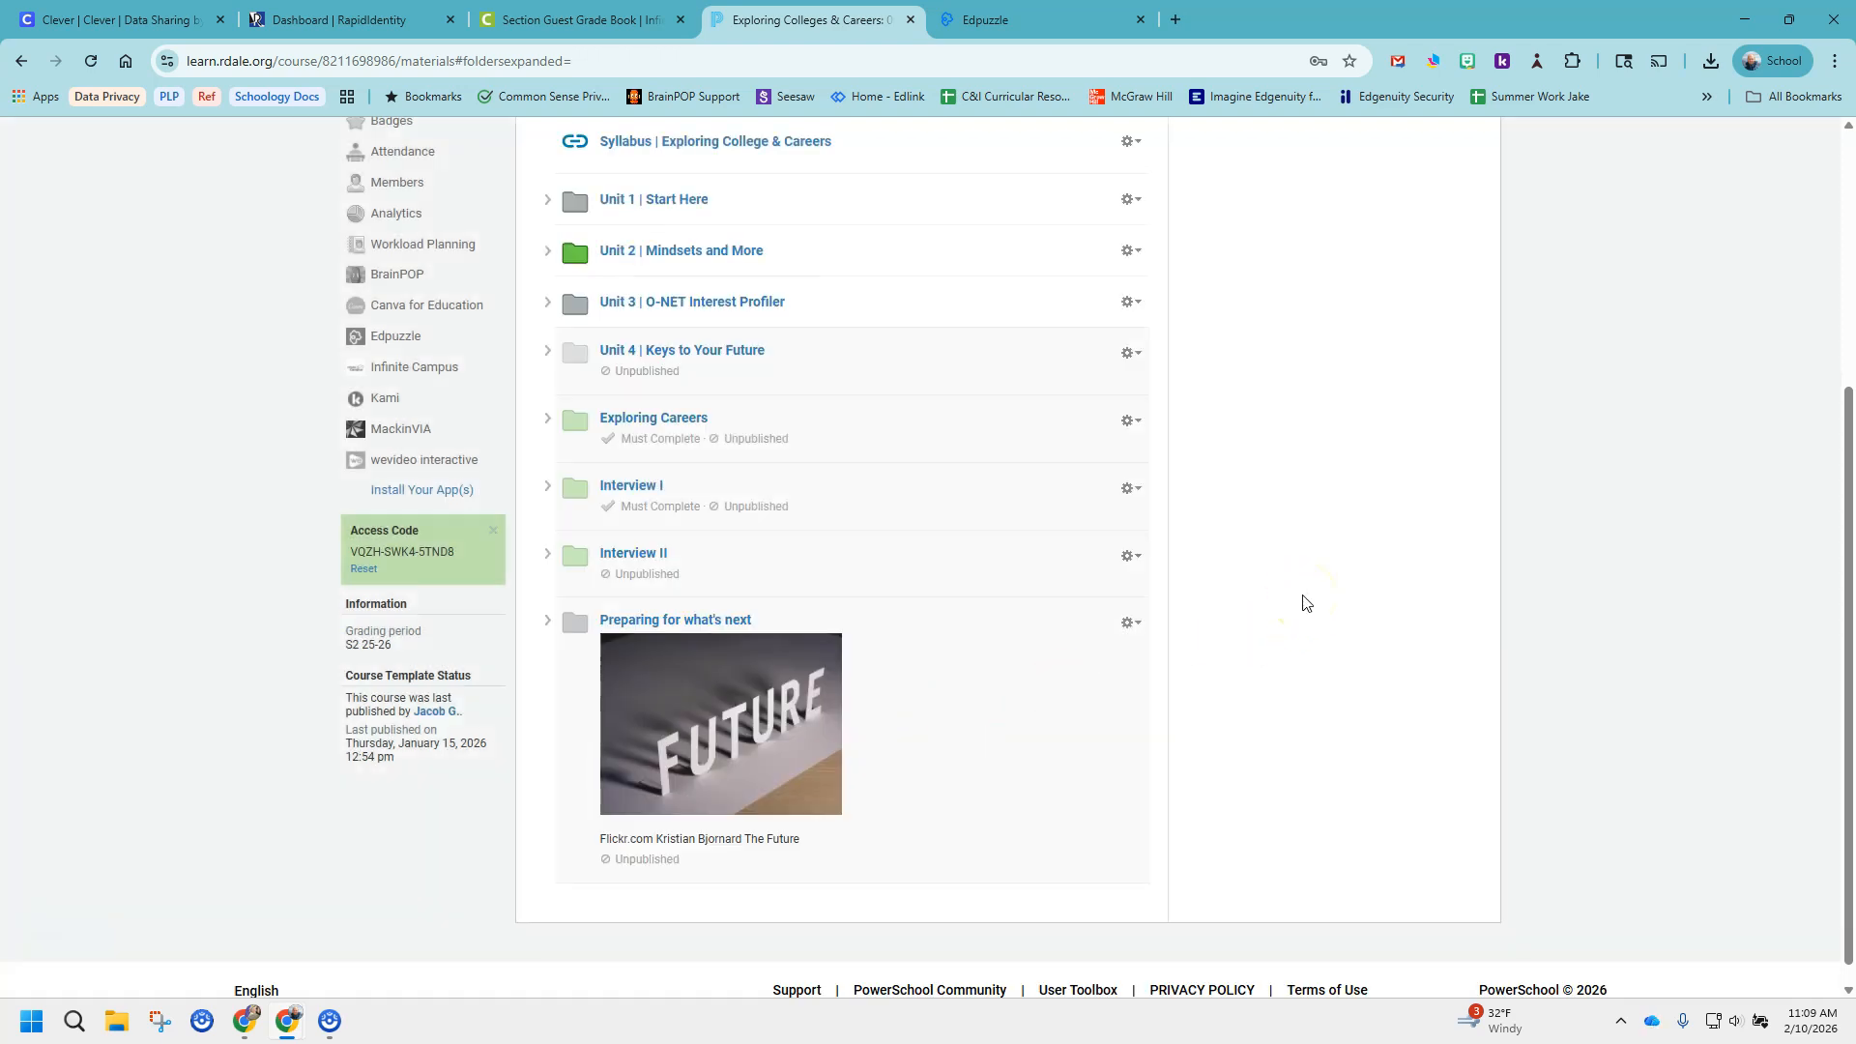
{"action": "scroll", "coordinate": [1483, 767], "scroll_direction": "up", "scroll_amount": 4}
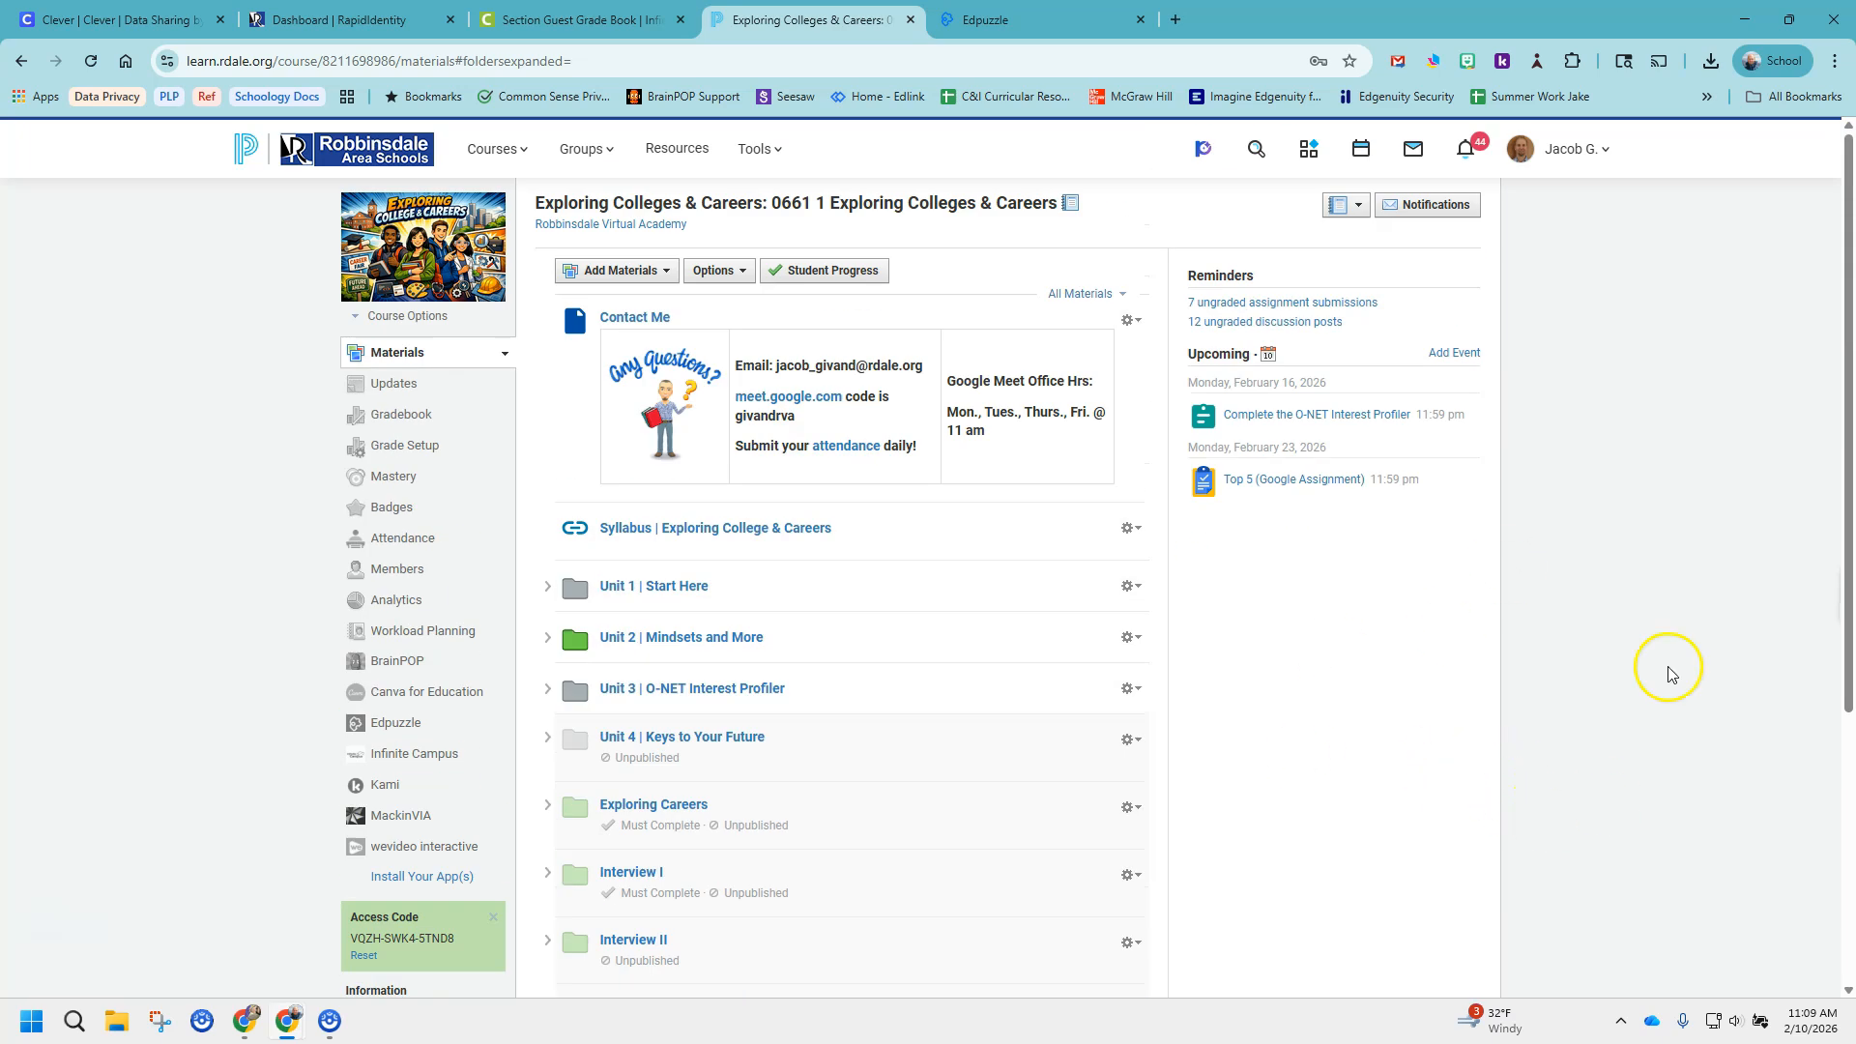
{"action": "left_click", "coordinate": [94, 61]}
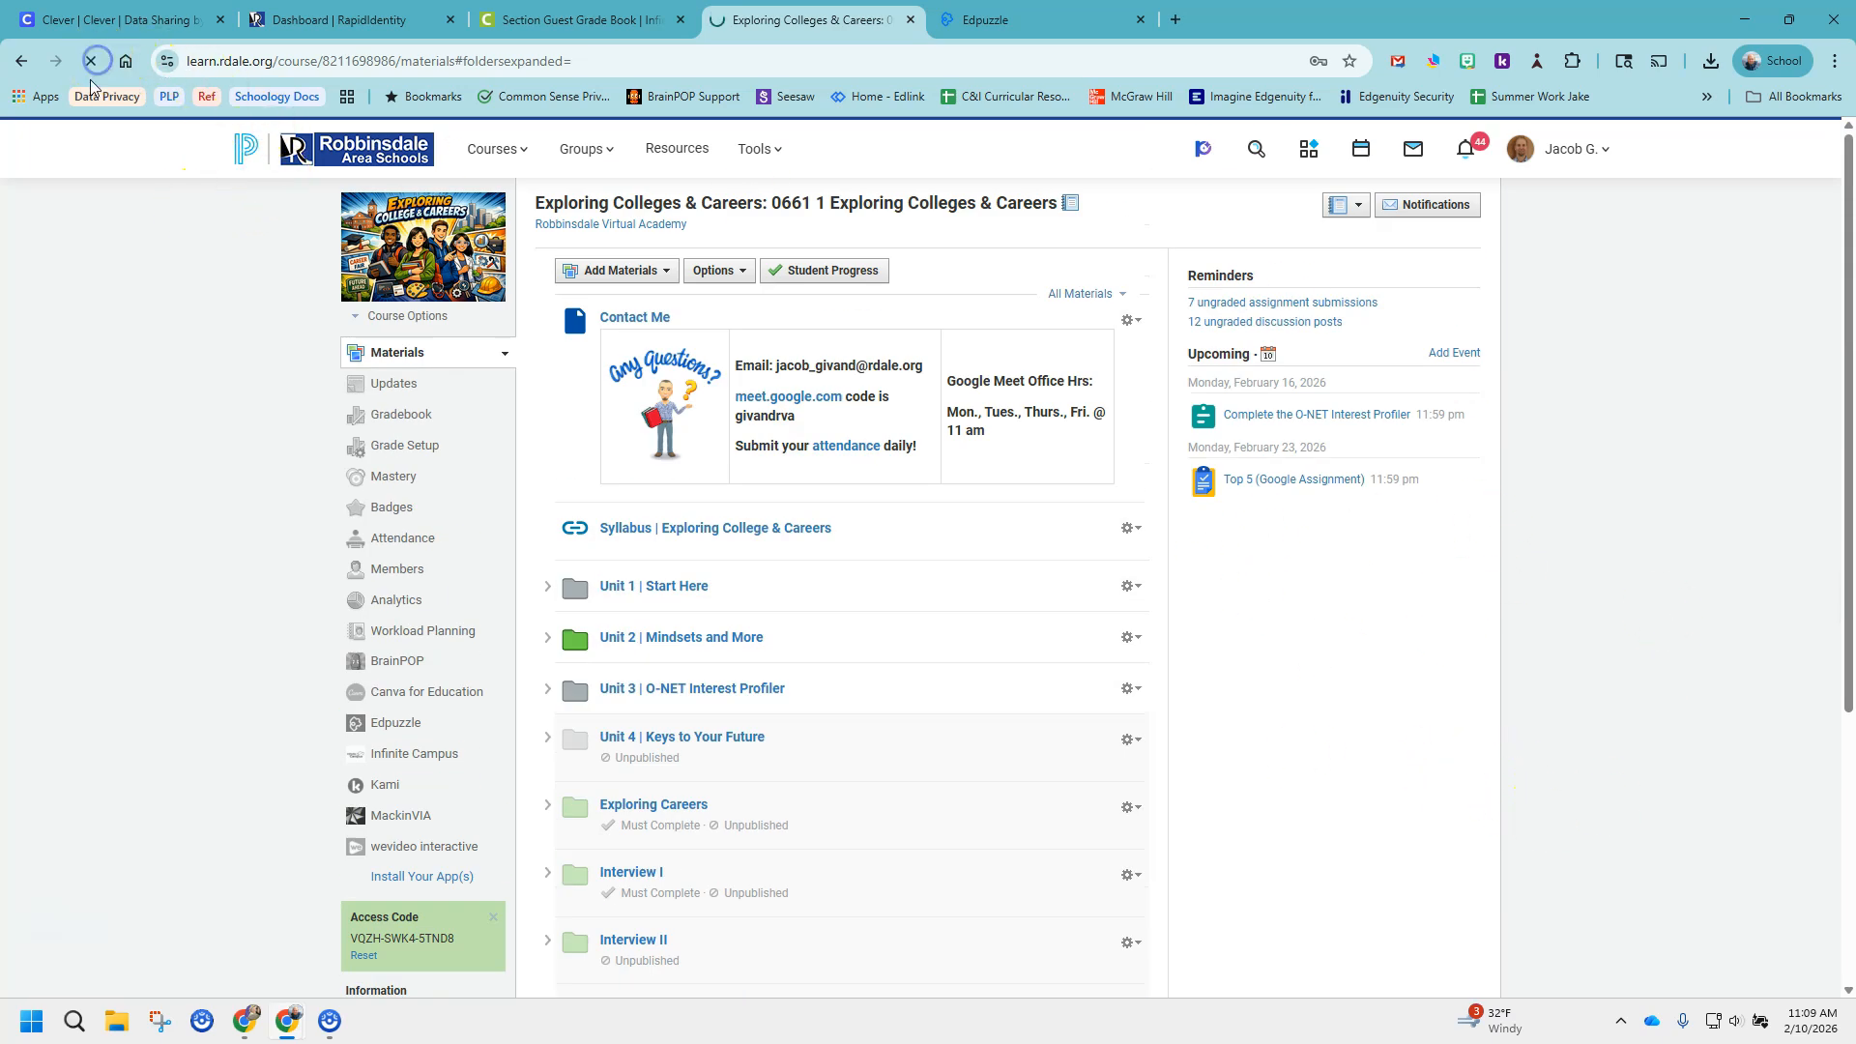